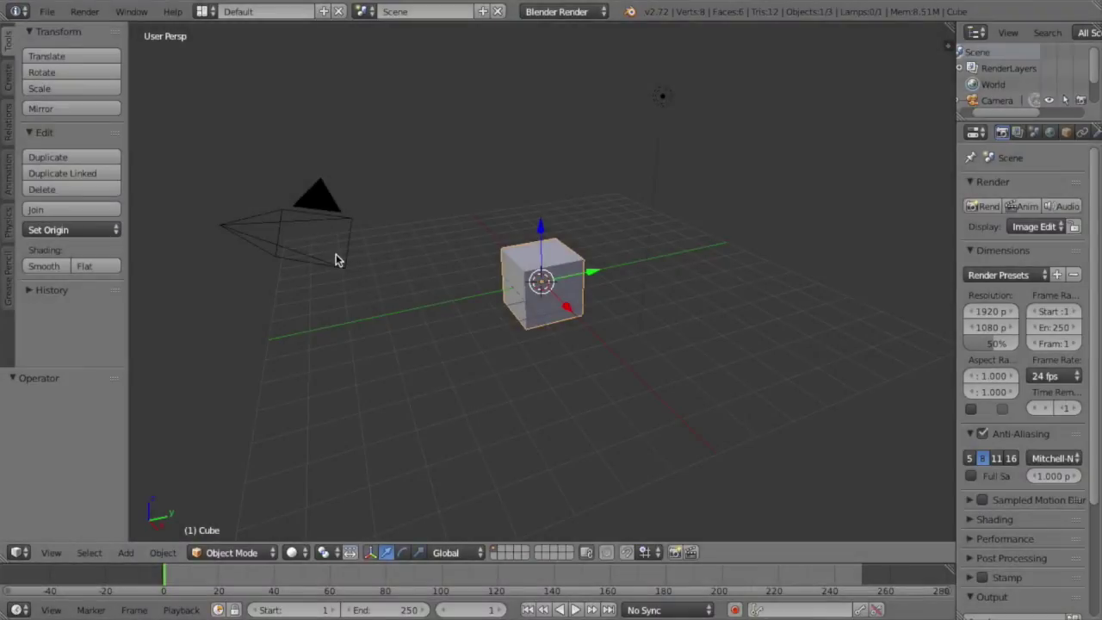
Step: Orbit around the default scene to examine the cube, camera and lamp from all sides
{"action": "key", "text": "KP_4"}
{"action": "key", "text": "KP_4"}
{"action": "key", "text": "KP_4"}
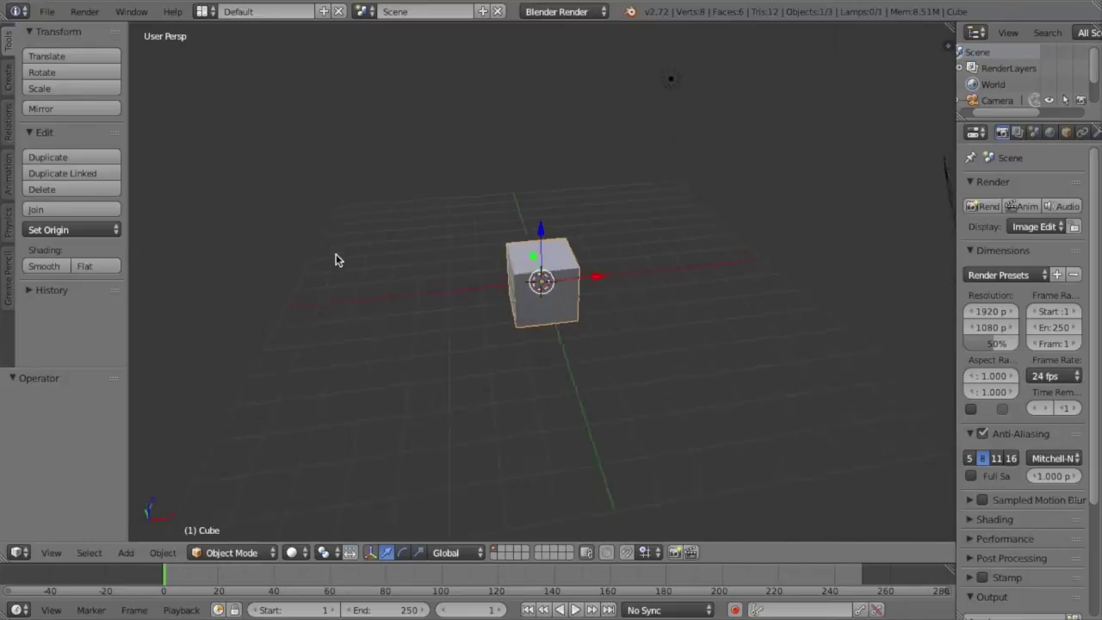
{"action": "key", "text": "KP_4"}
{"action": "key", "text": "KP_4"}
{"action": "key", "text": "KP_4"}
{"action": "key", "text": "KP_4"}
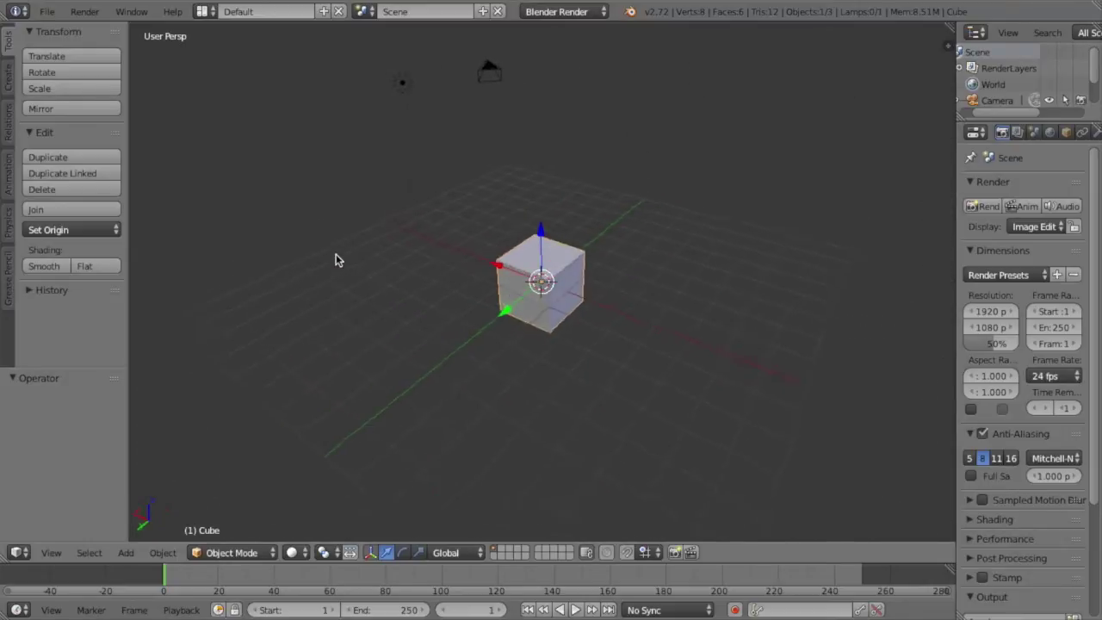
{"action": "key", "text": "KP_4"}
{"action": "key", "text": "KP_4"}
{"action": "key", "text": "KP_4"}
{"action": "key", "text": "KP_4"}
{"action": "key", "text": "KP_4"}
{"action": "key", "text": "KP_4"}
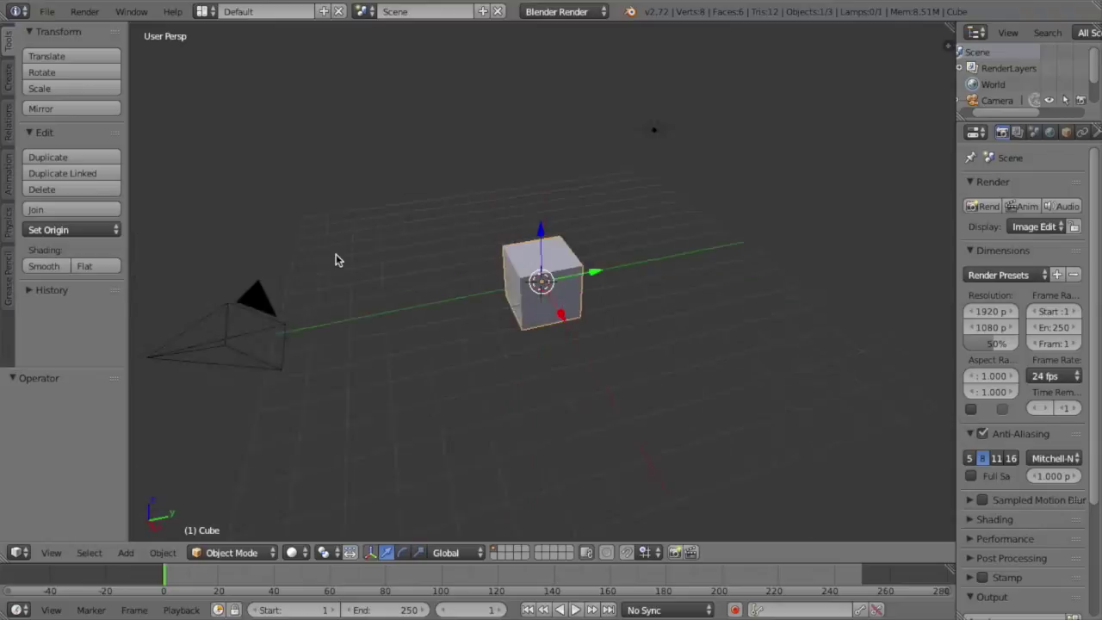
{"action": "key", "text": "KP_4"}
{"action": "key", "text": "KP_4"}
{"action": "key", "text": "KP_4"}
{"action": "key", "text": "KP_4"}
{"action": "key", "text": "KP_4"}
{"action": "key", "text": "KP_4"}
{"action": "key", "text": "KP_4"}
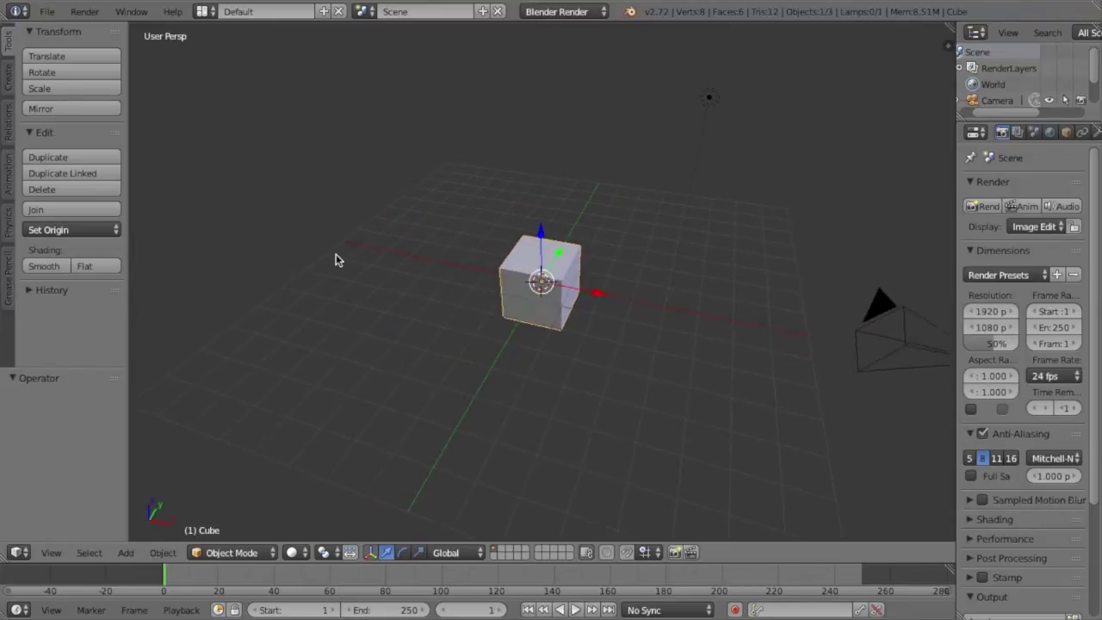
{"action": "key", "text": "KP_4"}
{"action": "key", "text": "KP_4"}
{"action": "key", "text": "KP_4"}
{"action": "key", "text": "KP_4"}
{"action": "key", "text": "KP_4"}
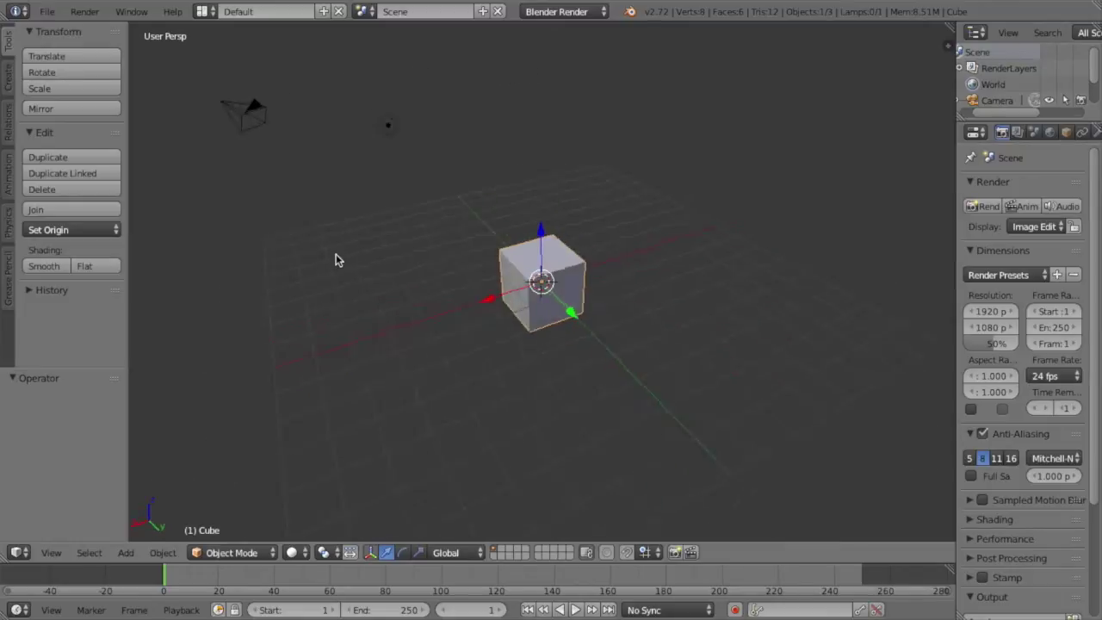
{"action": "key", "text": "KP_4"}
{"action": "key", "text": "KP_4"}
{"action": "key", "text": "KP_4"}
{"action": "key", "text": "KP_4"}
{"action": "key", "text": "KP_4"}
{"action": "key", "text": "KP_4"}
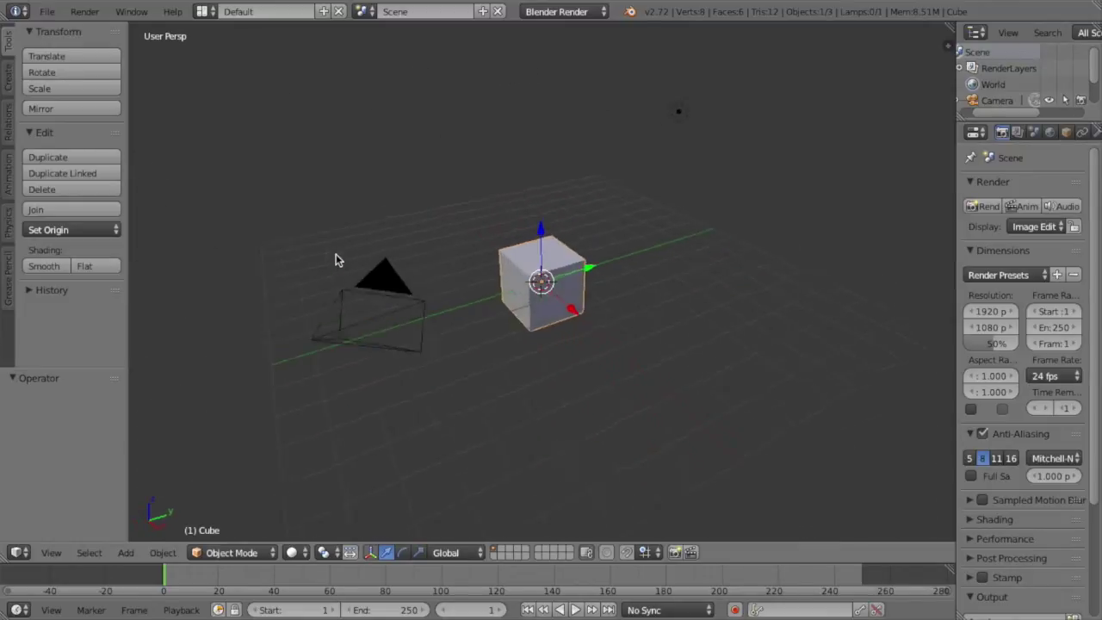
{"action": "key", "text": "KP_4"}
{"action": "key", "text": "KP_4"}
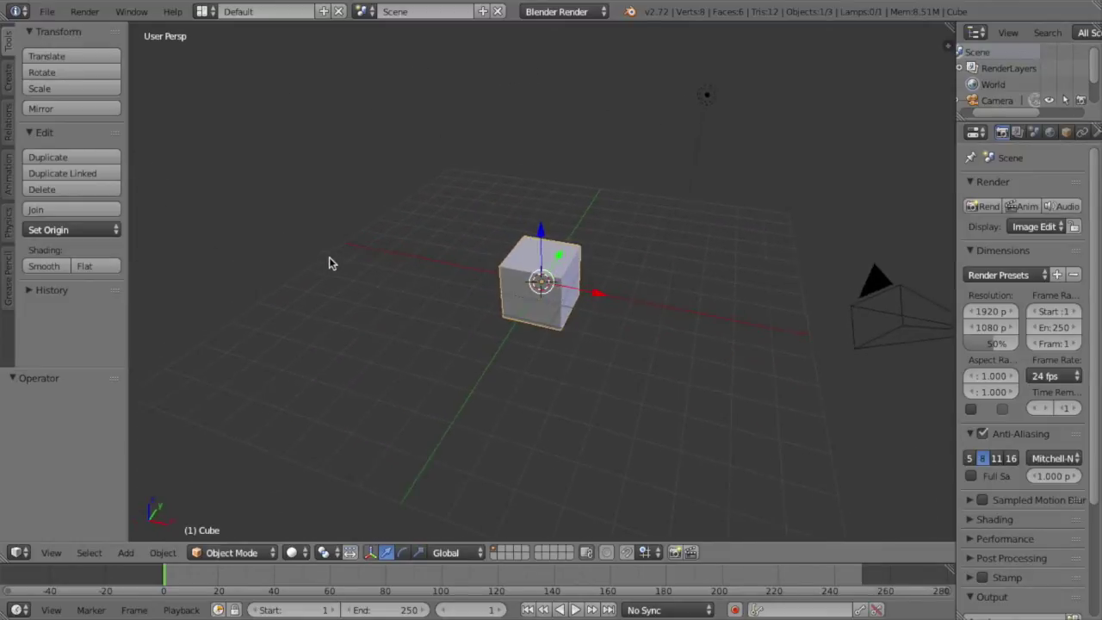
{"action": "key", "text": "KP_4"}
{"action": "key", "text": "KP_4"}
{"action": "key", "text": "KP_4"}
{"action": "key", "text": "KP_4"}
{"action": "key", "text": "KP_4"}
{"action": "key", "text": "KP_4"}
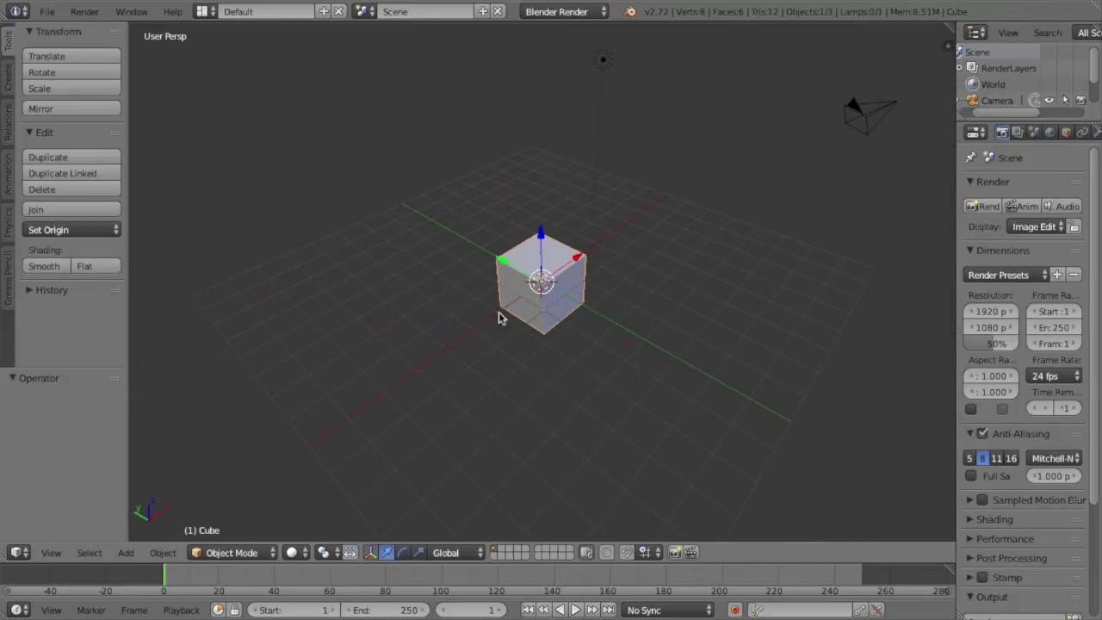
{"action": "key", "text": "KP_4"}
{"action": "key", "text": "KP_4"}
{"action": "key", "text": "KP_4"}
{"action": "key", "text": "KP_4"}
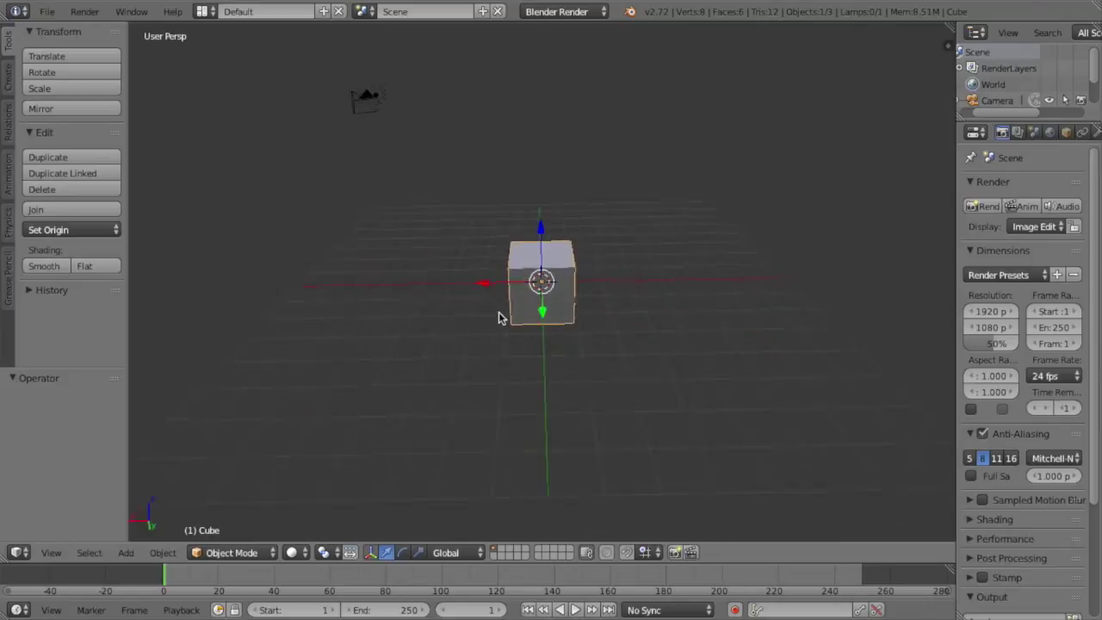
{"action": "key", "text": "KP_4"}
{"action": "key", "text": "KP_4"}
{"action": "key", "text": "KP_4"}
{"action": "key", "text": "KP_4"}
{"action": "key", "text": "KP_4"}
{"action": "key", "text": "KP_4"}
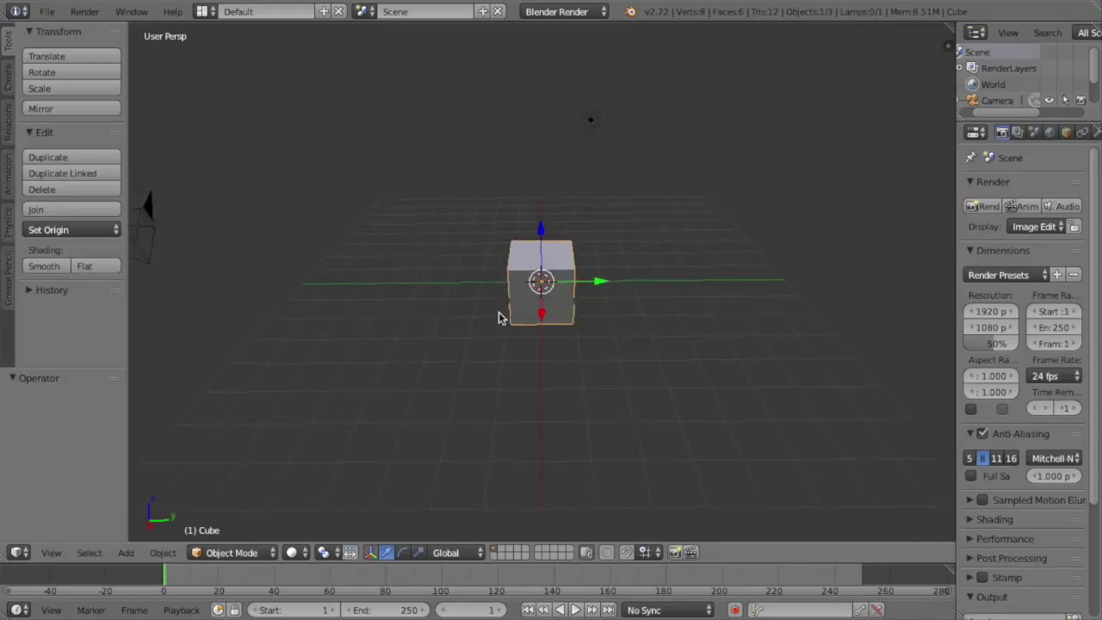
{"action": "key", "text": "KP_4"}
{"action": "key", "text": "KP_4"}
{"action": "key", "text": "KP_4"}
{"action": "key", "text": "KP_4"}
{"action": "key", "text": "KP_4"}
{"action": "key", "text": "KP_4"}
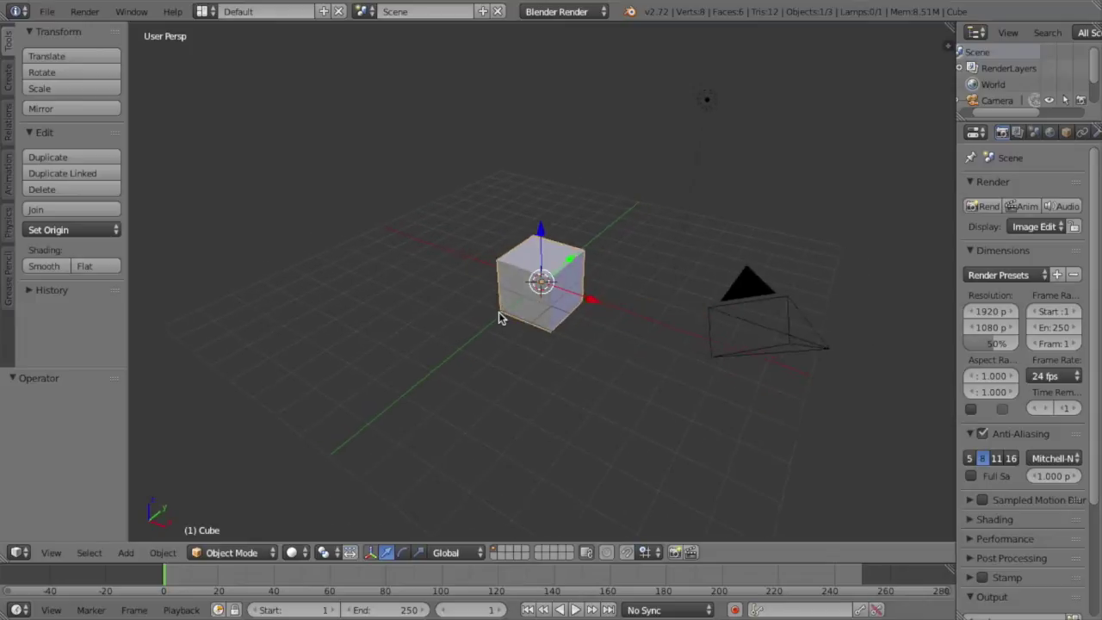
{"action": "key", "text": "KP_4"}
{"action": "key", "text": "KP_4"}
{"action": "key", "text": "KP_4"}
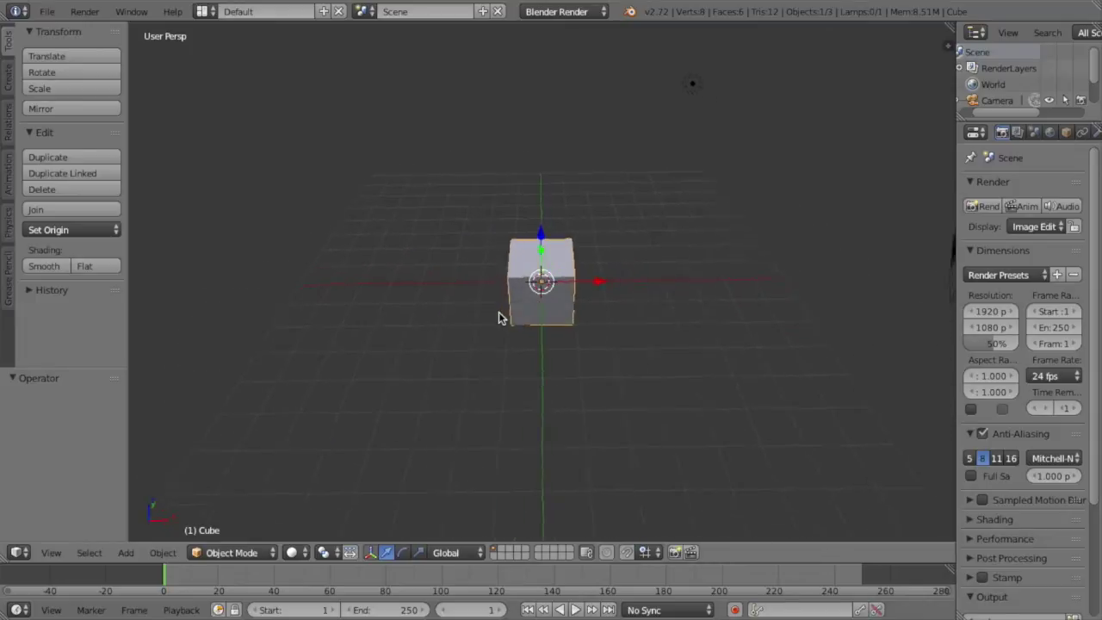
{"action": "key", "text": "KP_4"}
{"action": "key", "text": "KP_4"}
{"action": "key", "text": "KP_4"}
{"action": "key", "text": "KP_4"}
{"action": "key", "text": "KP_4"}
{"action": "key", "text": "KP_4"}
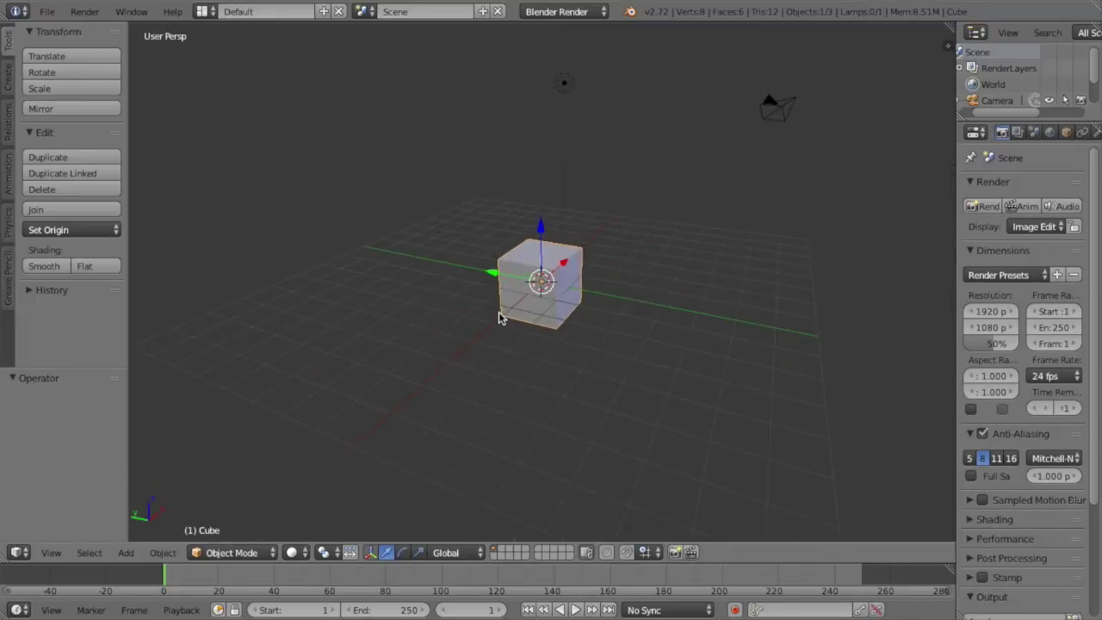
{"action": "key", "text": "KP_4"}
{"action": "key", "text": "KP_4"}
{"action": "key", "text": "KP_4"}
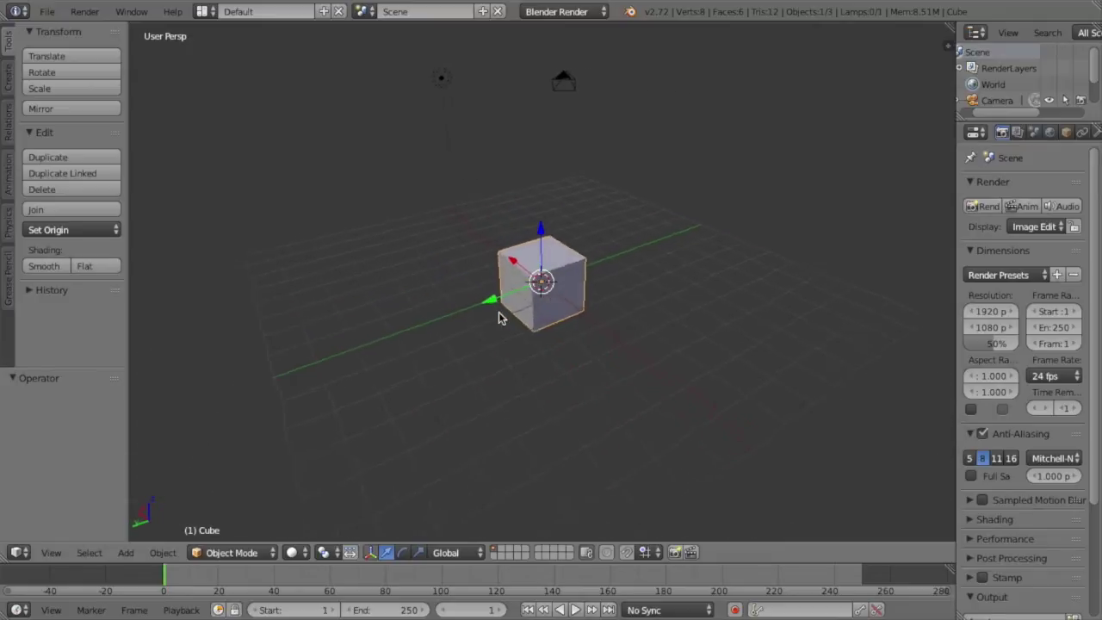
{"action": "key", "text": "KP_4"}
{"action": "key", "text": "KP_4"}
{"action": "key", "text": "KP_4"}
{"action": "key", "text": "KP_4"}
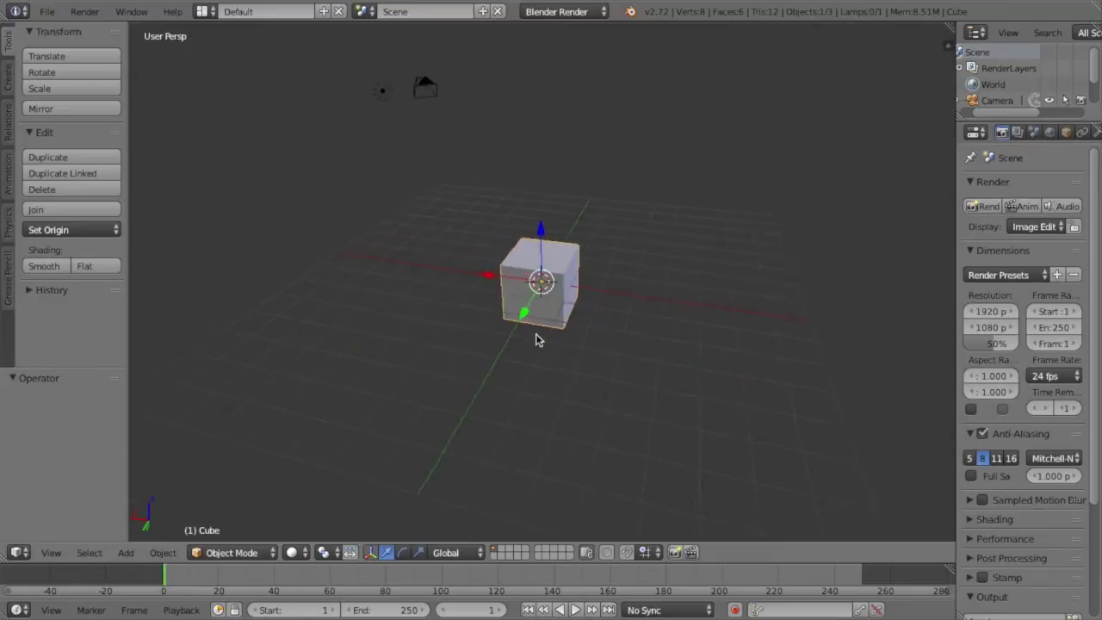
{"action": "key", "text": "KP_4"}
{"action": "key", "text": "KP_4"}
{"action": "key", "text": "KP_4"}
{"action": "key", "text": "KP_4"}
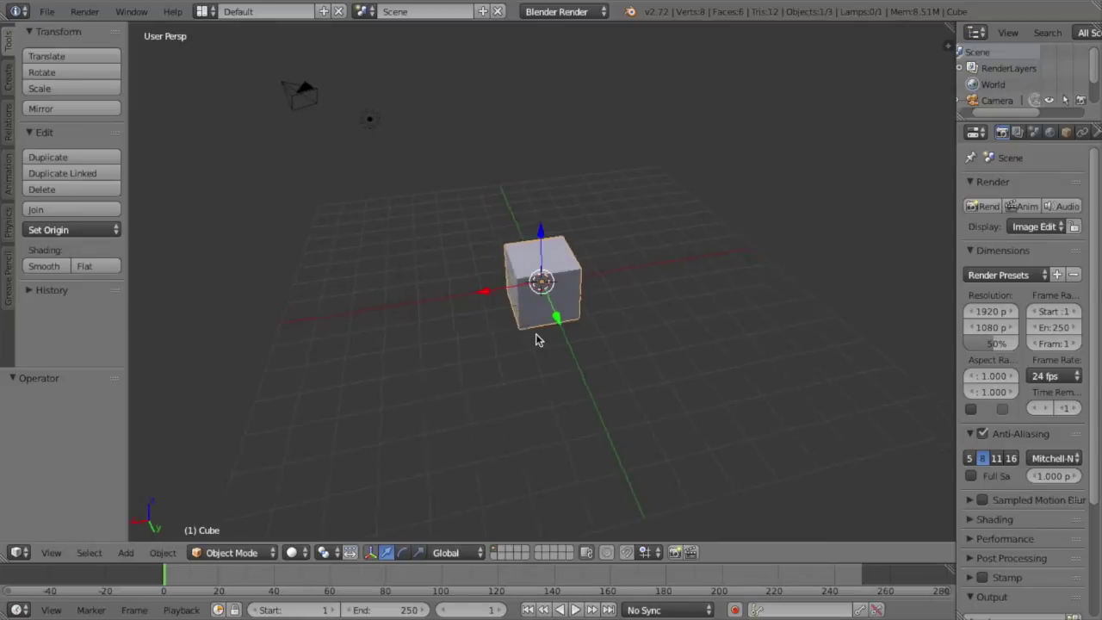
{"action": "key", "text": "KP_4"}
{"action": "key", "text": "KP_4"}
{"action": "key", "text": "KP_4"}
{"action": "key", "text": "KP_4"}
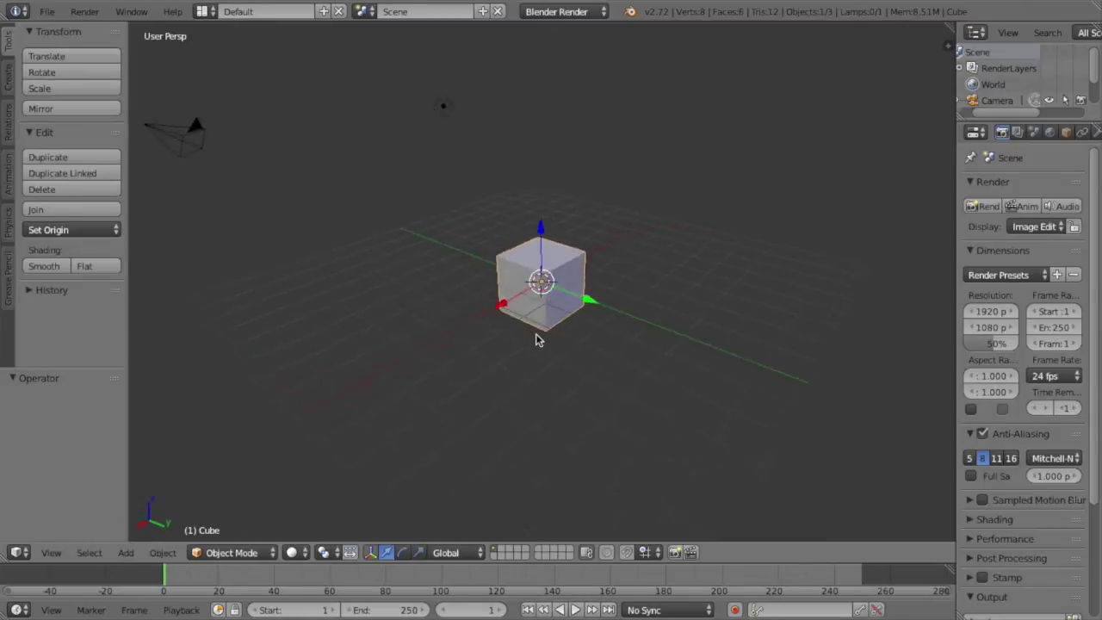
{"action": "key", "text": "KP_4"}
{"action": "key", "text": "KP_4"}
{"action": "key", "text": "KP_4"}
{"action": "key", "text": "KP_4"}
{"action": "key", "text": "KP_4"}
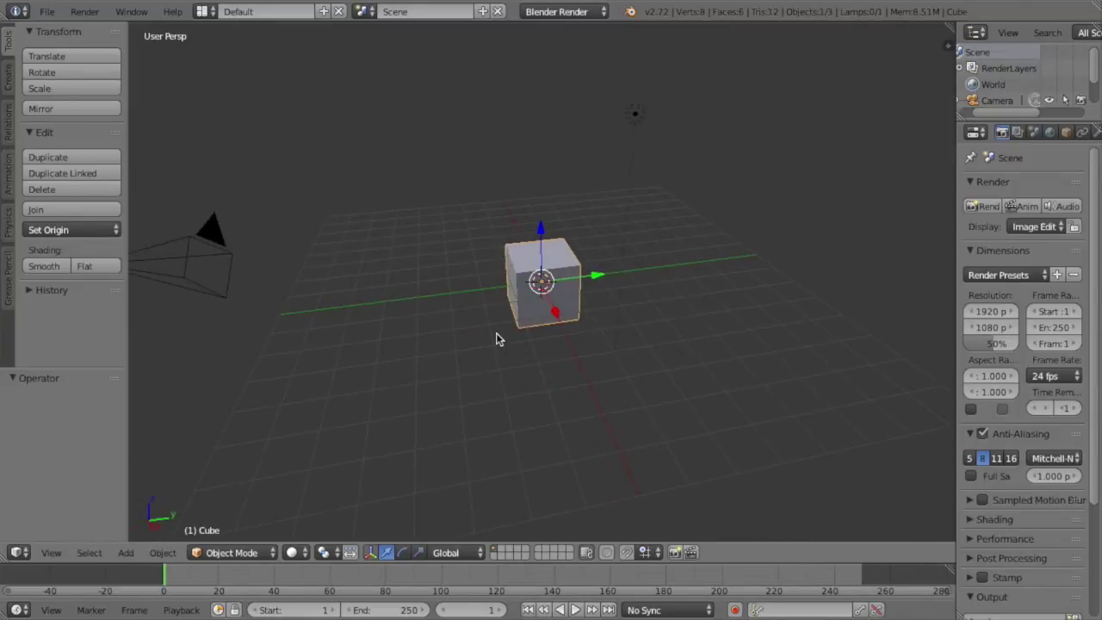
{"action": "key", "text": "KP_4"}
{"action": "key", "text": "KP_4"}
{"action": "key", "text": "KP_4"}
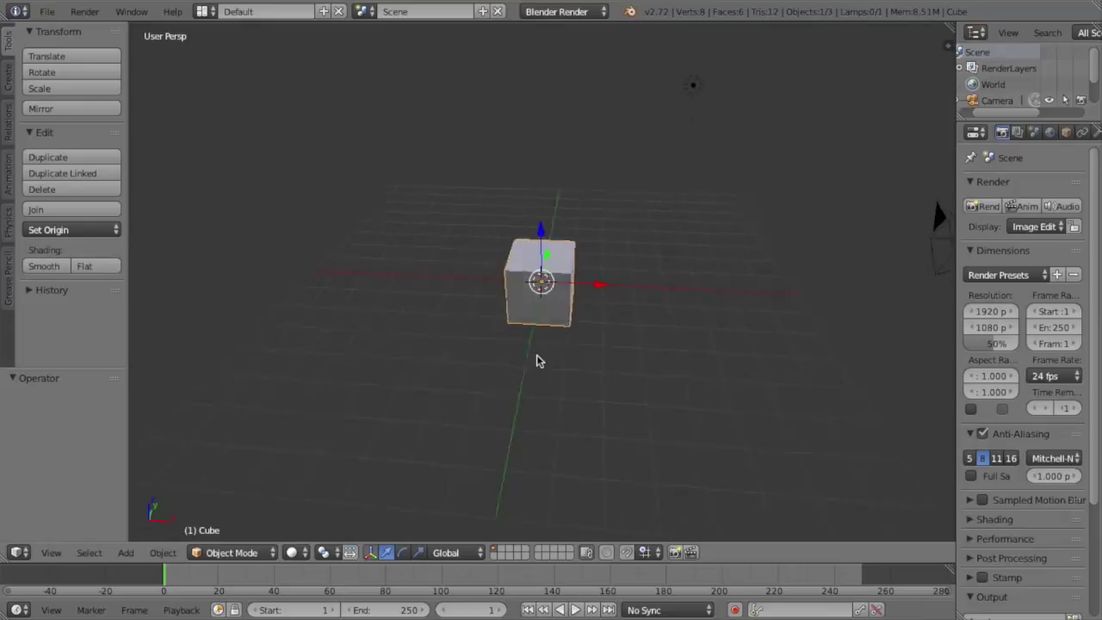
{"action": "key", "text": "KP_4"}
{"action": "key", "text": "KP_4"}
{"action": "key", "text": "KP_4"}
{"action": "key", "text": "KP_4"}
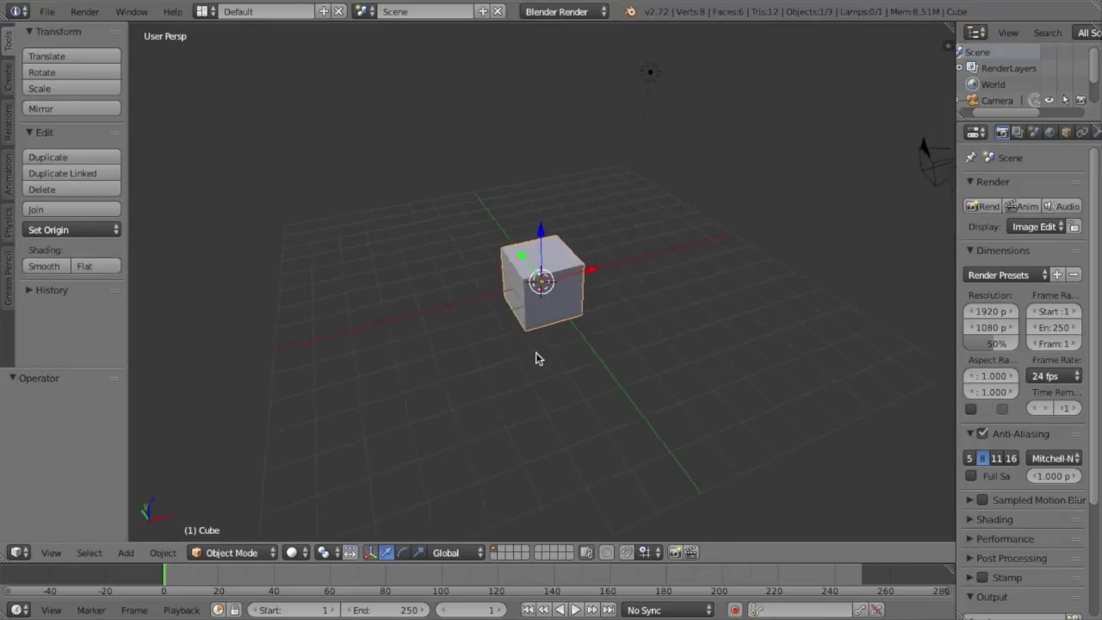
{"action": "key", "text": "KP_4"}
{"action": "key", "text": "KP_4"}
{"action": "key", "text": "KP_4"}
{"action": "key", "text": "KP_4"}
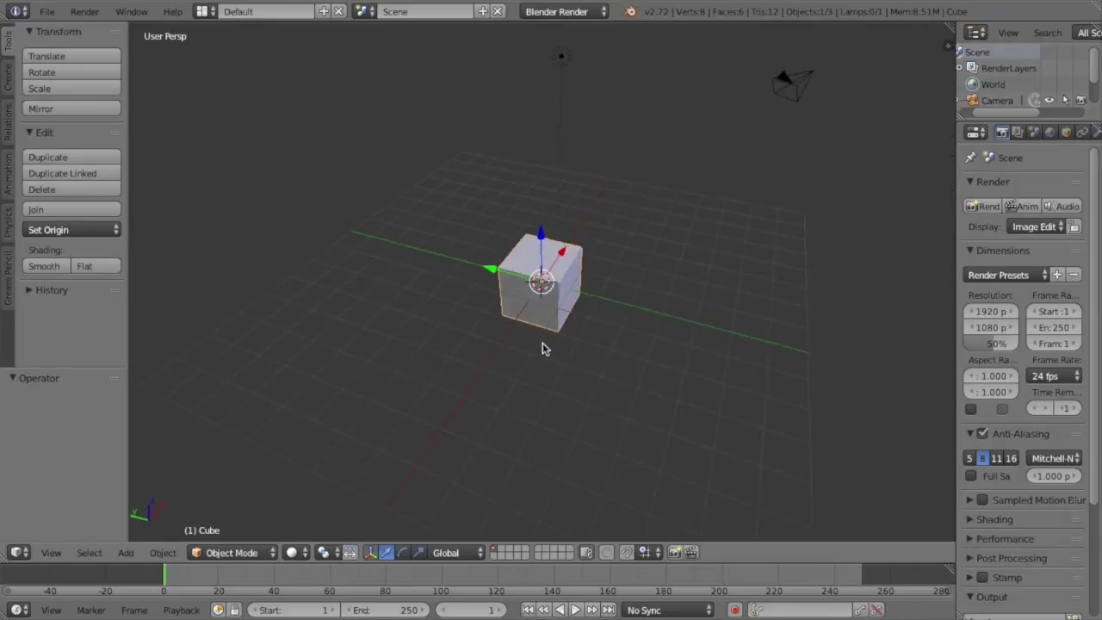
{"action": "key", "text": "KP_4"}
{"action": "key", "text": "KP_4"}
{"action": "key", "text": "KP_4"}
{"action": "key", "text": "KP_4"}
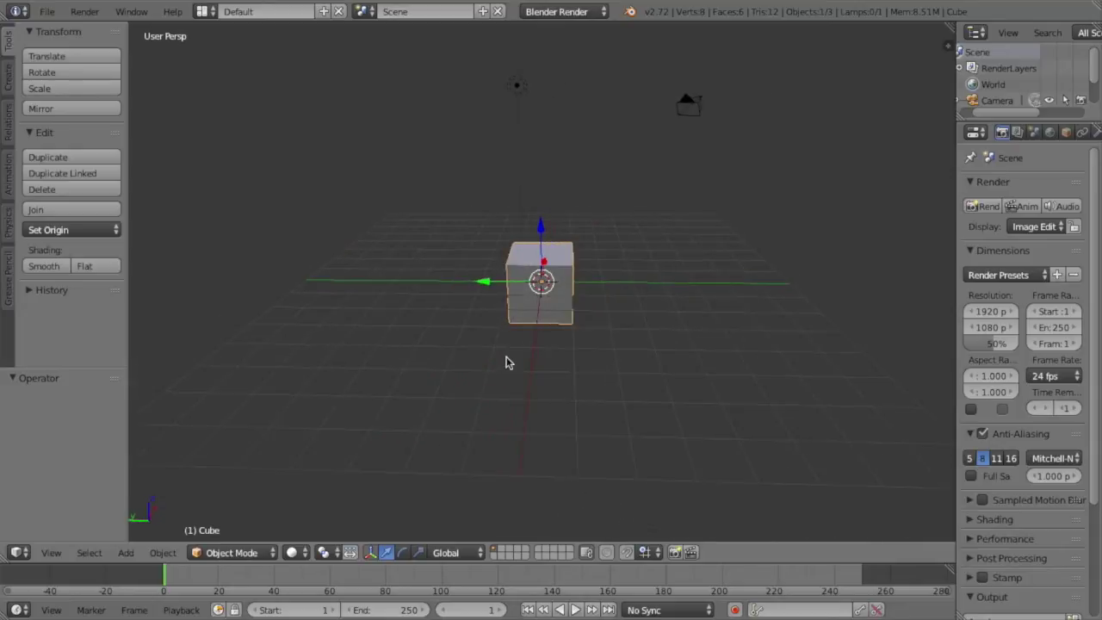
{"action": "key", "text": "KP_4"}
{"action": "key", "text": "KP_4"}
{"action": "key", "text": "KP_4"}
{"action": "key", "text": "KP_4"}
{"action": "key", "text": "KP_4"}
{"action": "key", "text": "KP_4"}
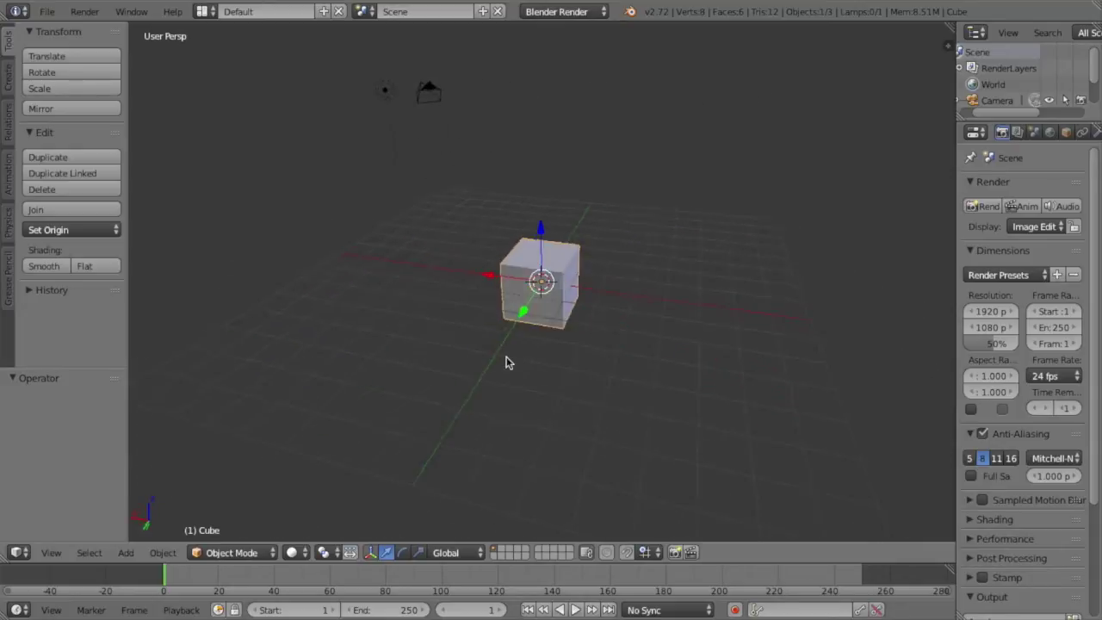
{"action": "key", "text": "KP_4"}
{"action": "key", "text": "KP_4"}
{"action": "key", "text": "KP_4"}
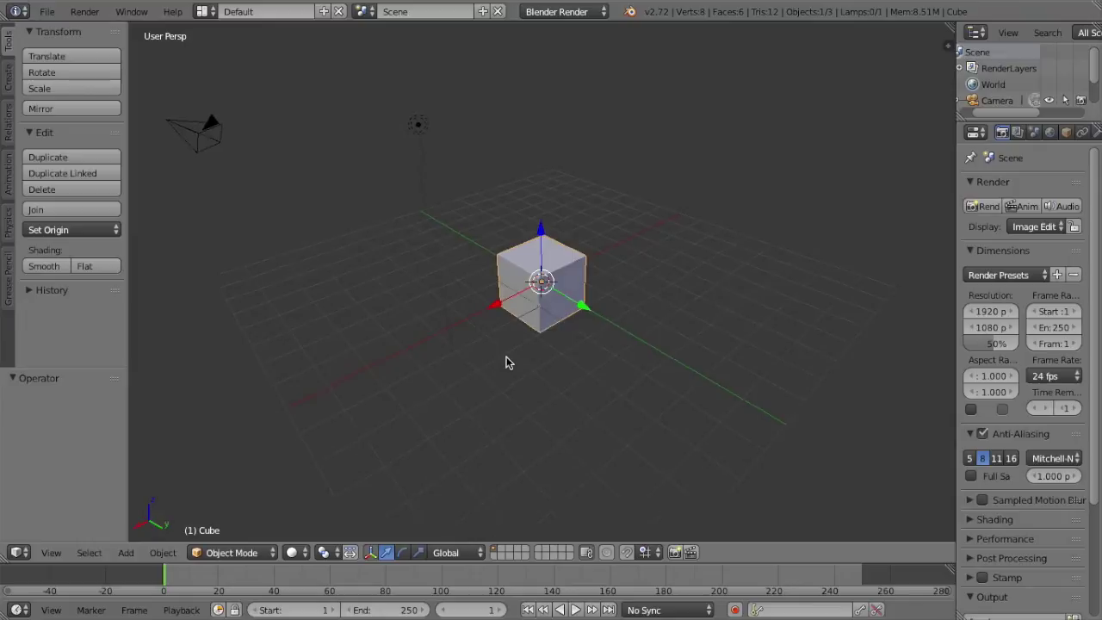
{"action": "key", "text": "KP_4"}
{"action": "key", "text": "KP_4"}
{"action": "key", "text": "KP_4"}
{"action": "key", "text": "KP_4"}
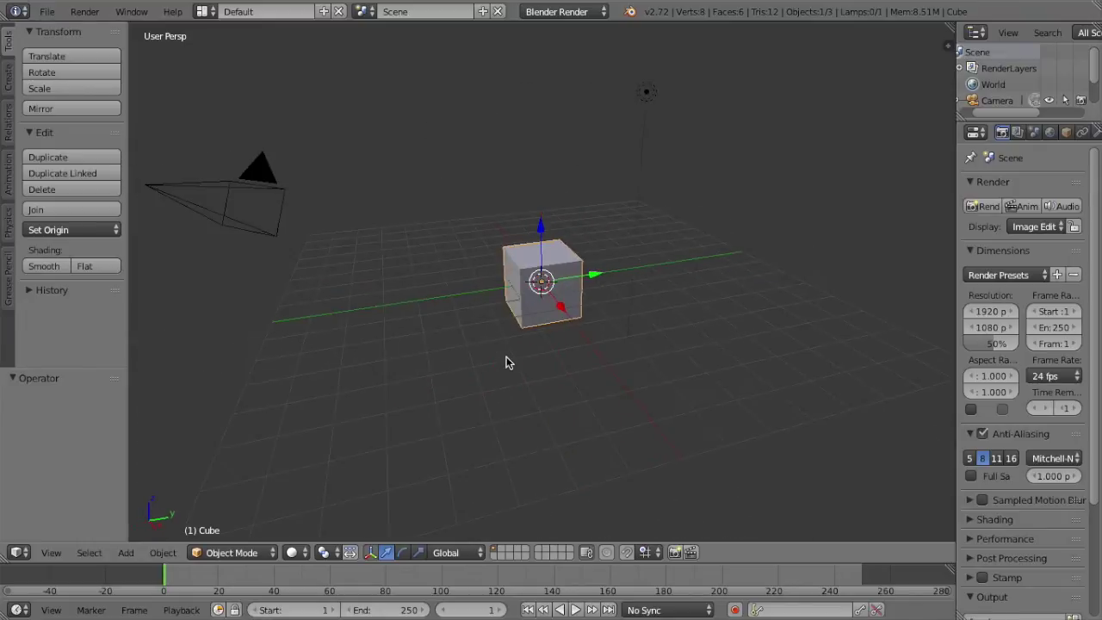
{"action": "key", "text": "KP_4"}
{"action": "key", "text": "KP_4"}
{"action": "key", "text": "KP_4"}
{"action": "key", "text": "KP_4"}
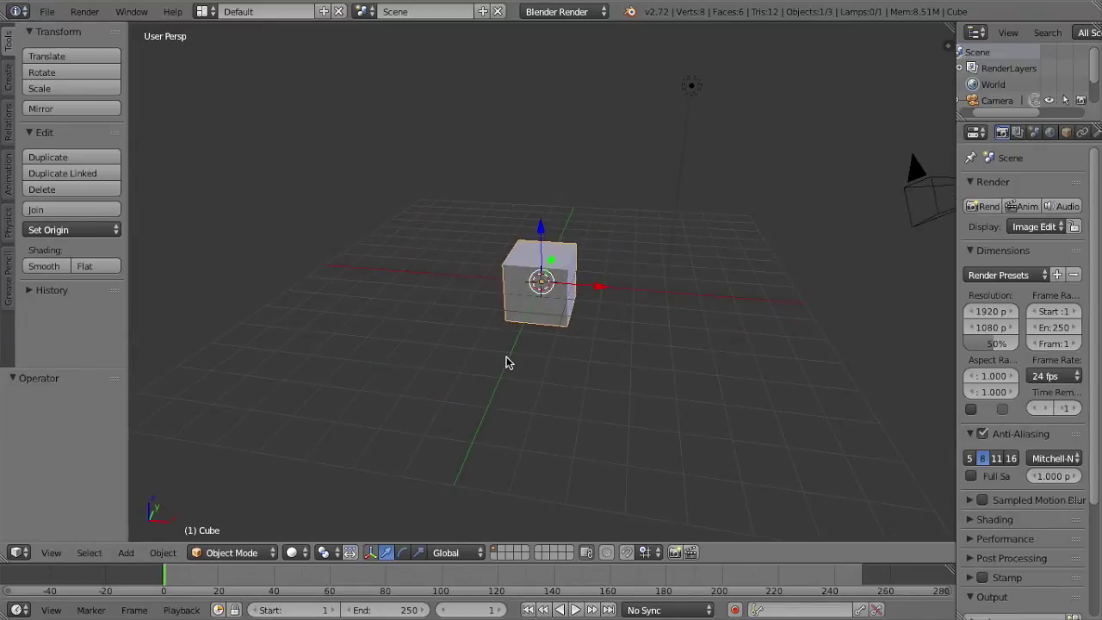
{"action": "key", "text": "KP_4"}
{"action": "key", "text": "KP_4"}
{"action": "key", "text": "KP_4"}
{"action": "key", "text": "KP_4"}
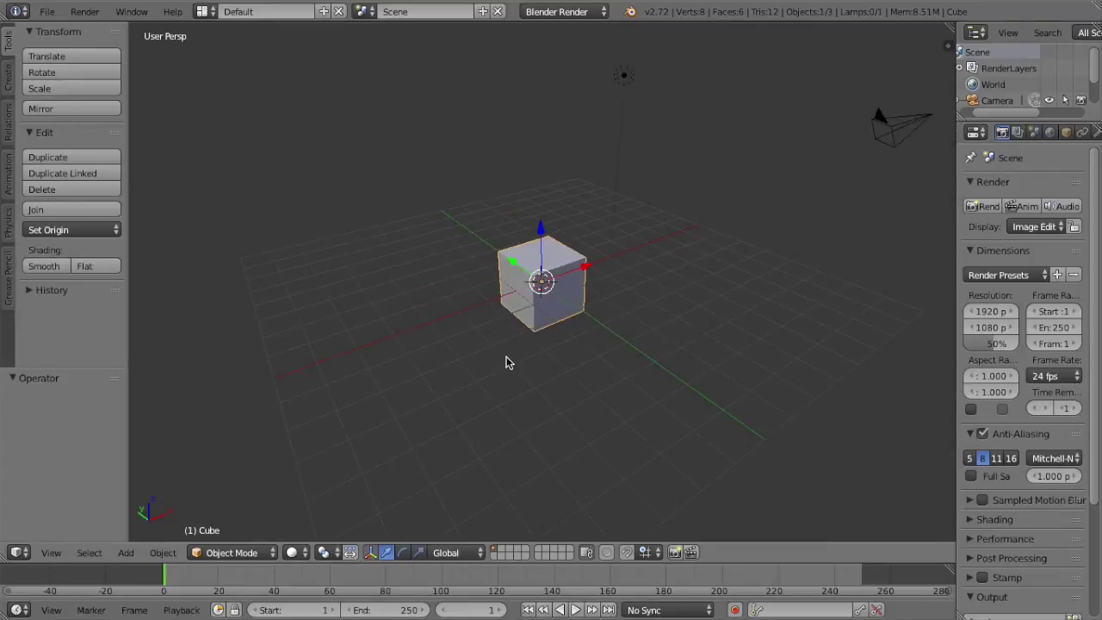
{"action": "key", "text": "KP_4"}
{"action": "key", "text": "KP_4"}
{"action": "key", "text": "KP_4"}
{"action": "key", "text": "KP_4"}
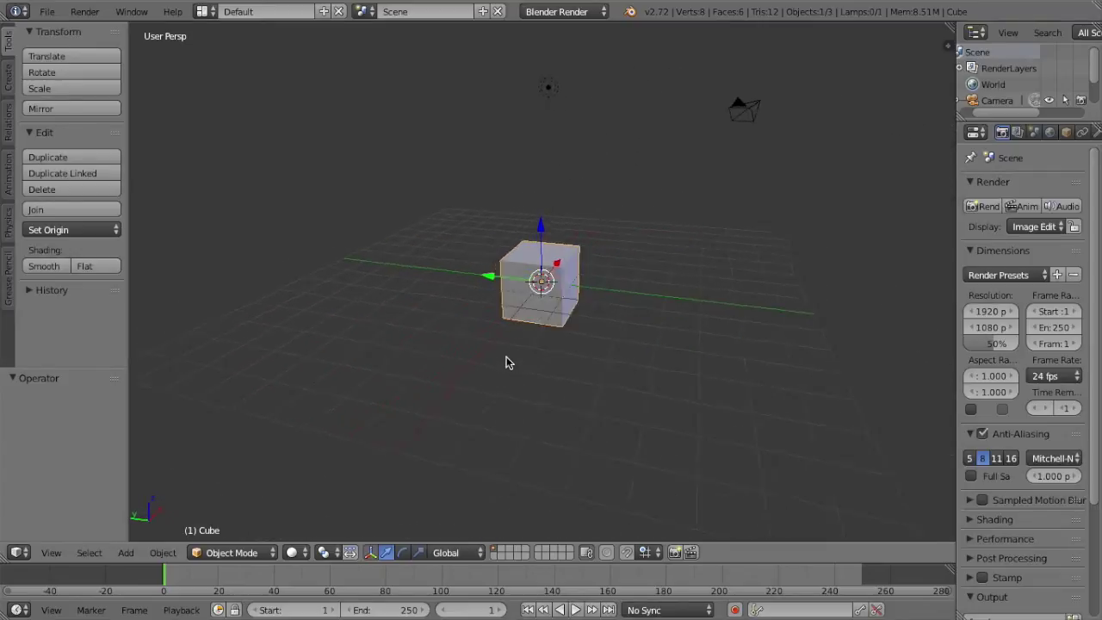
{"action": "key", "text": "KP_4"}
{"action": "key", "text": "KP_4"}
{"action": "key", "text": "KP_4"}
{"action": "key", "text": "KP_4"}
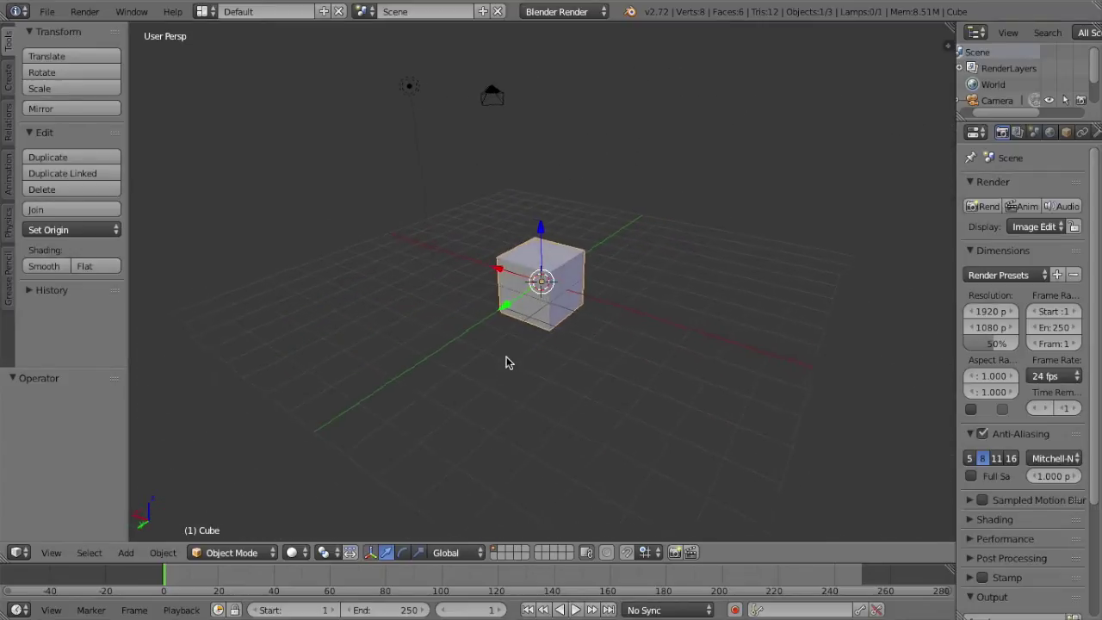
{"action": "key", "text": "KP_4"}
{"action": "key", "text": "KP_4"}
{"action": "key", "text": "KP_4"}
{"action": "key", "text": "KP_4"}
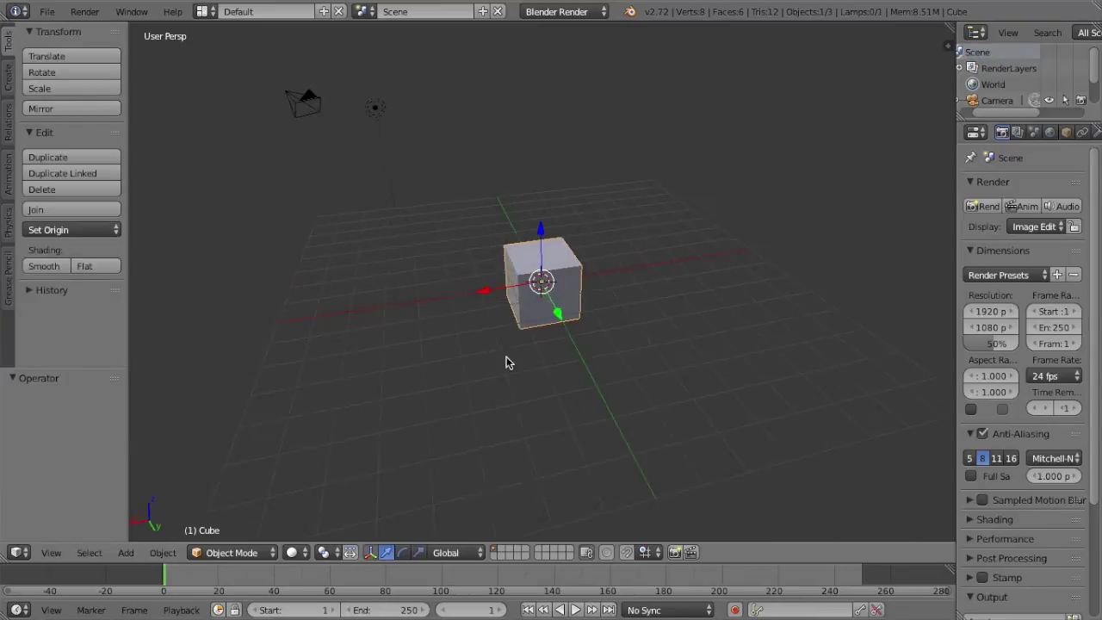
{"action": "key", "text": "KP_4"}
{"action": "key", "text": "KP_4"}
{"action": "key", "text": "KP_4"}
{"action": "key", "text": "KP_4"}
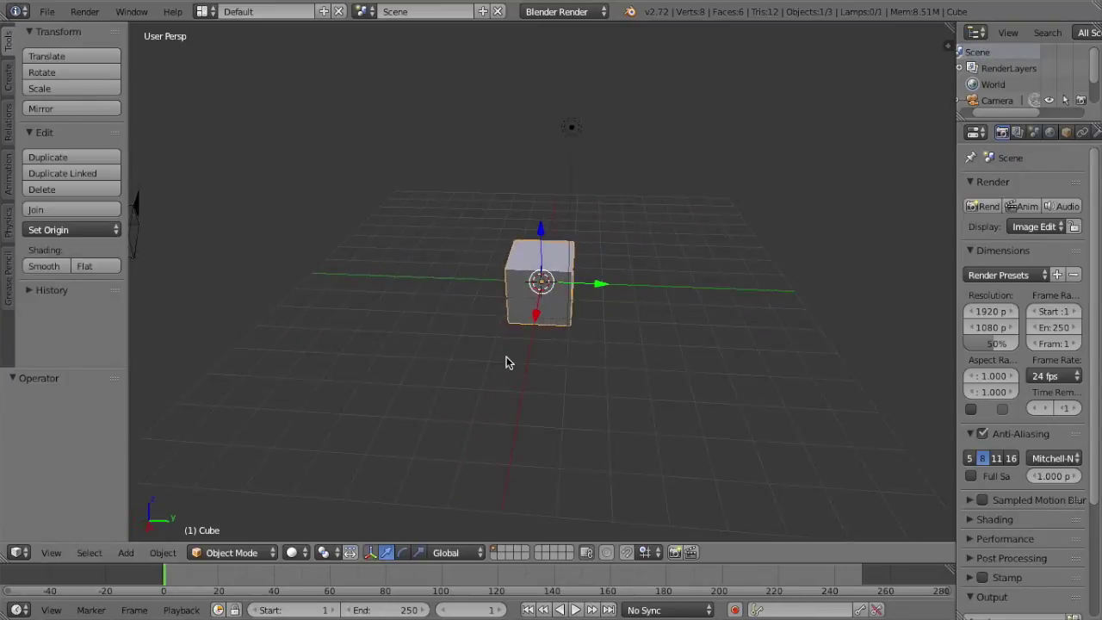
{"action": "key", "text": "KP_4"}
{"action": "key", "text": "KP_4"}
{"action": "key", "text": "KP_4"}
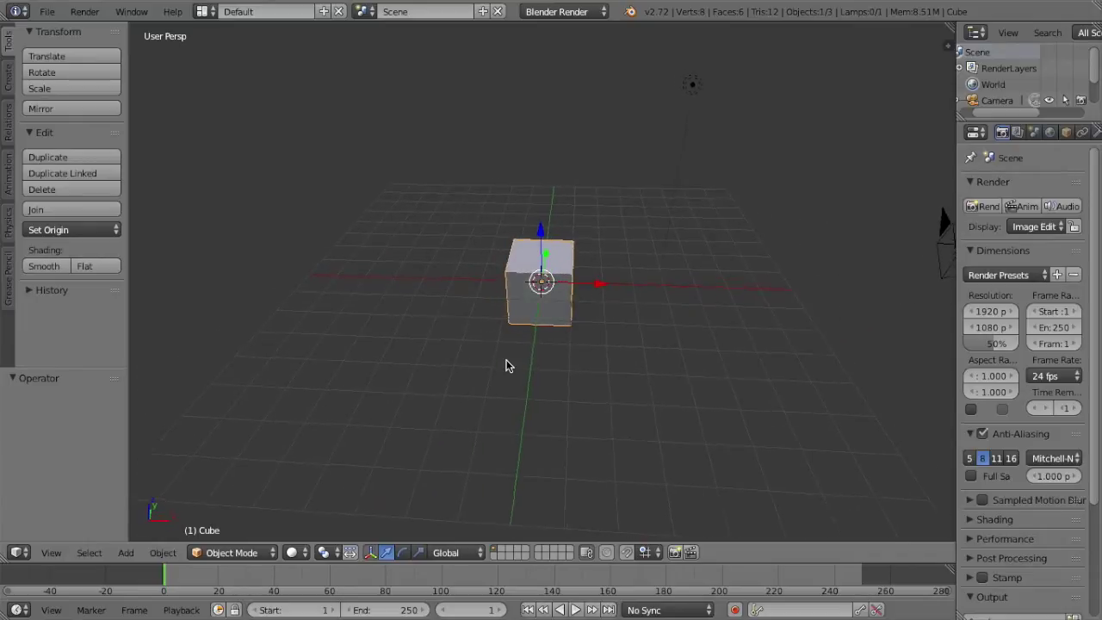
{"action": "key", "text": "KP_4"}
{"action": "key", "text": "KP_4"}
{"action": "key", "text": "KP_4"}
{"action": "key", "text": "KP_4"}
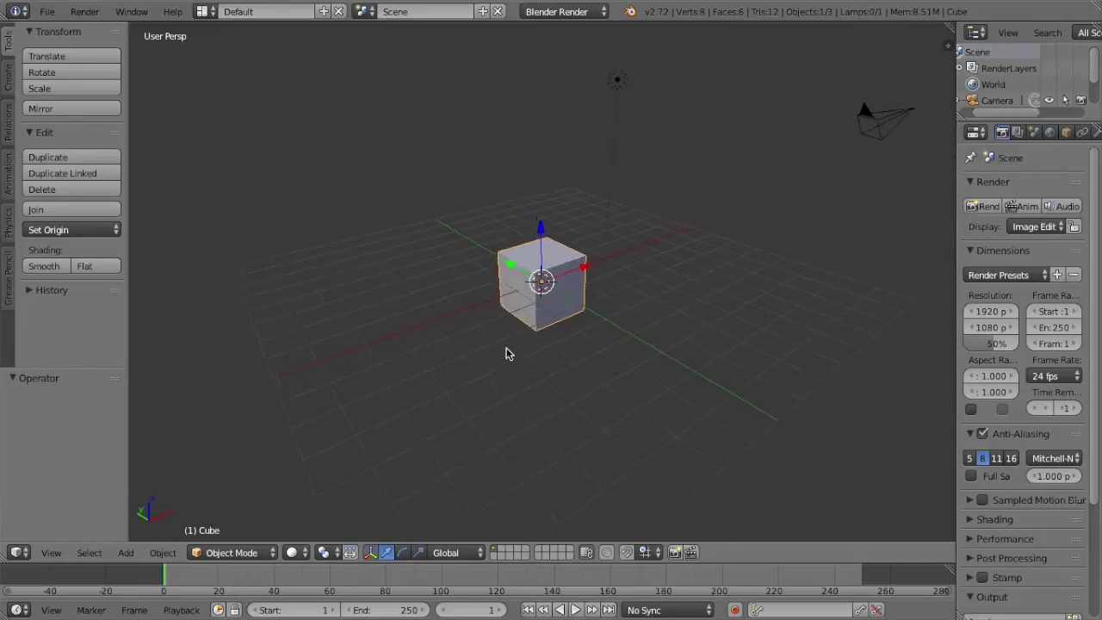
Step: Circle around the scene to compare the positions of the camera and lamp relative to the cube
{"action": "key", "text": "KP_4"}
{"action": "key", "text": "KP_4"}
{"action": "key", "text": "KP_4"}
{"action": "key", "text": "KP_4"}
{"action": "key", "text": "KP_4"}
{"action": "key", "text": "KP_4"}
{"action": "key", "text": "KP_4"}
{"action": "key", "text": "KP_4"}
{"action": "key", "text": "KP_4"}
{"action": "key", "text": "KP_4"}
{"action": "key", "text": "KP_4"}
{"action": "key", "text": "KP_4"}
{"action": "key", "text": "KP_4"}
{"action": "key", "text": "KP_4"}
{"action": "key", "text": "KP_4"}
{"action": "key", "text": "KP_4"}
{"action": "key", "text": "KP_4"}
{"action": "key", "text": "KP_4"}
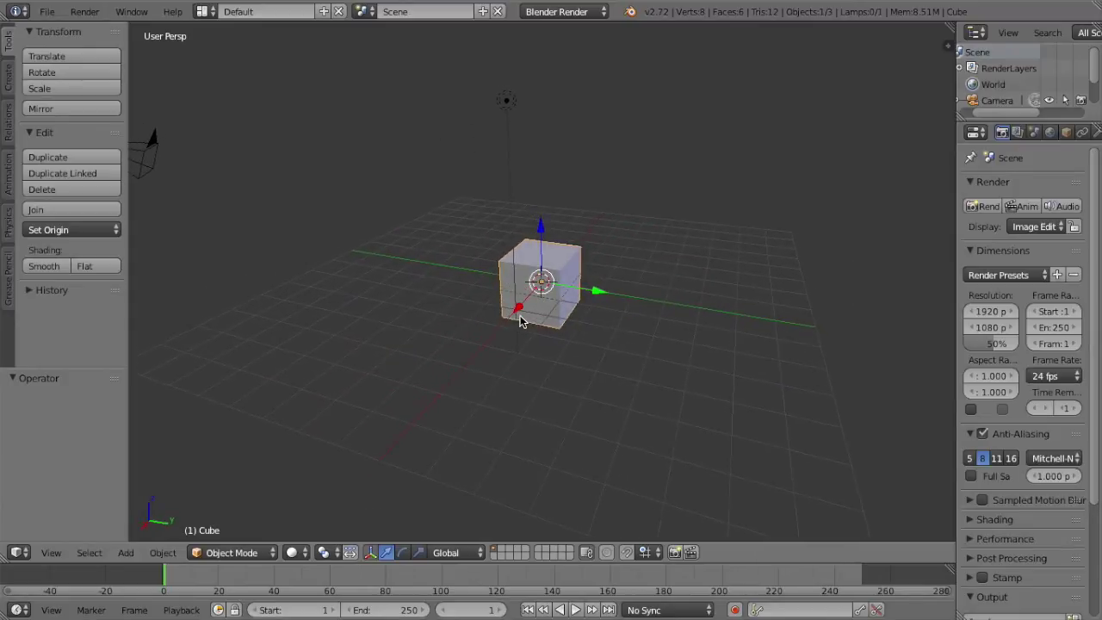
{"action": "key", "text": "KP_4"}
{"action": "key", "text": "KP_4"}
{"action": "key", "text": "KP_4"}
{"action": "key", "text": "KP_4"}
{"action": "key", "text": "KP_4"}
{"action": "key", "text": "KP_4"}
{"action": "key", "text": "KP_4"}
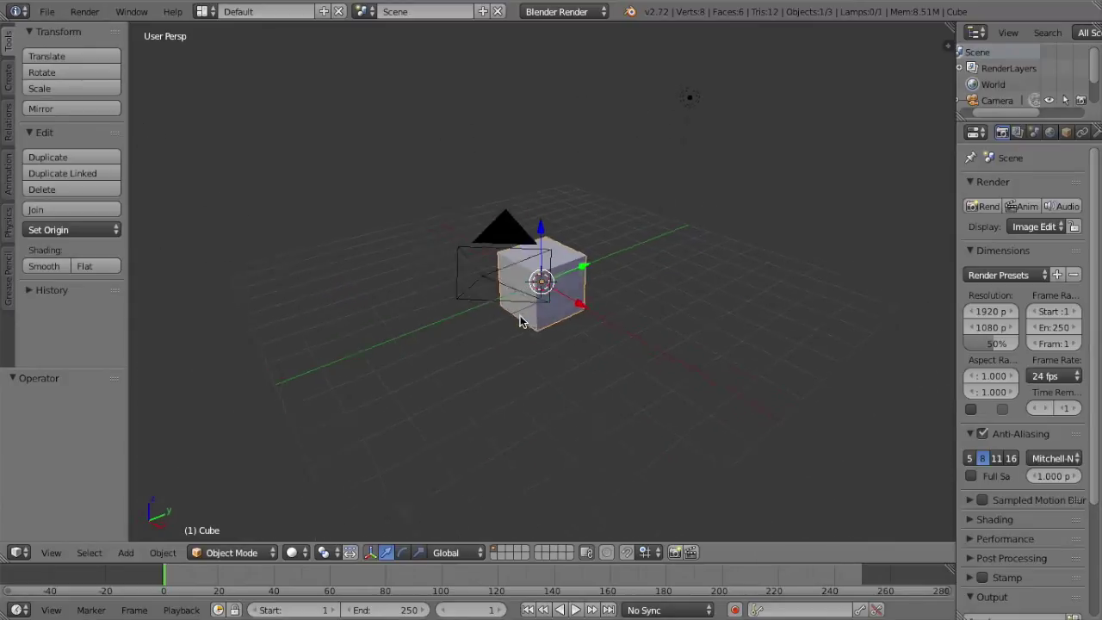
{"action": "key", "text": "KP_4"}
{"action": "key", "text": "KP_4"}
{"action": "key", "text": "KP_4"}
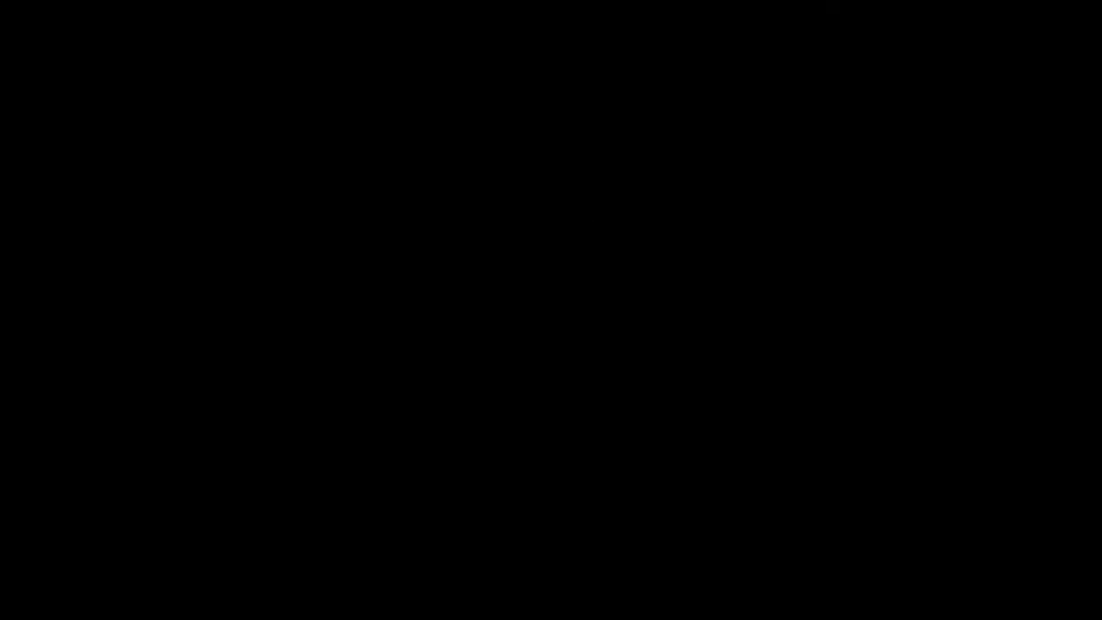
Step: Examine the cube up close from several sides and then the whole scene from farther away
{"action": "key", "text": "KP_0"}
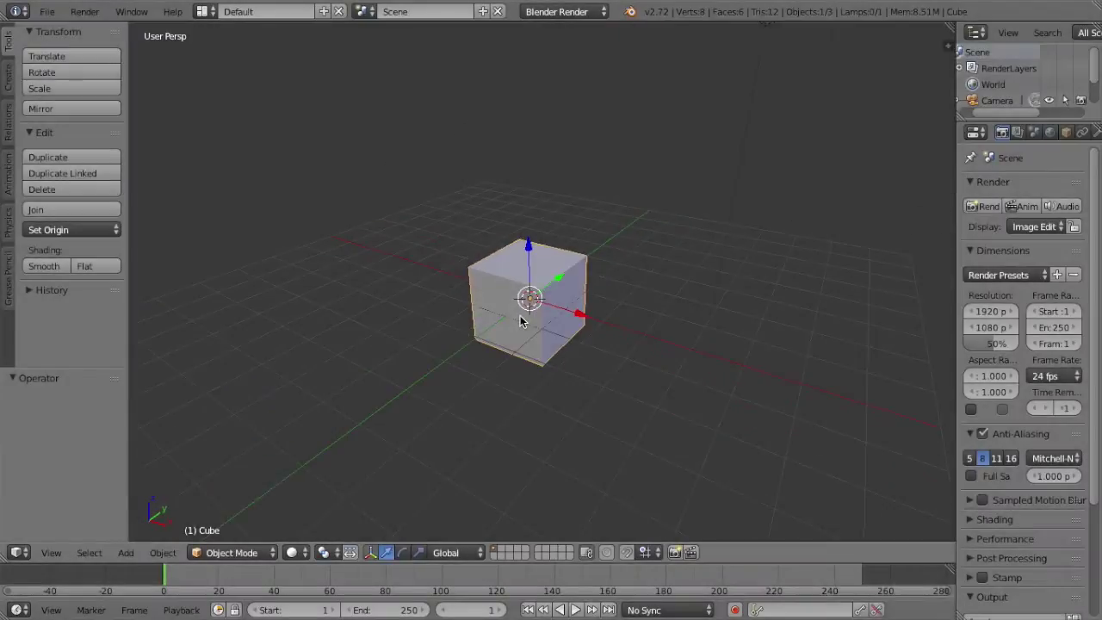
{"action": "key", "text": "KP_4"}
{"action": "key", "text": "KP_4"}
{"action": "key", "text": "KP_4"}
{"action": "key", "text": "KP_4"}
{"action": "key", "text": "KP_4"}
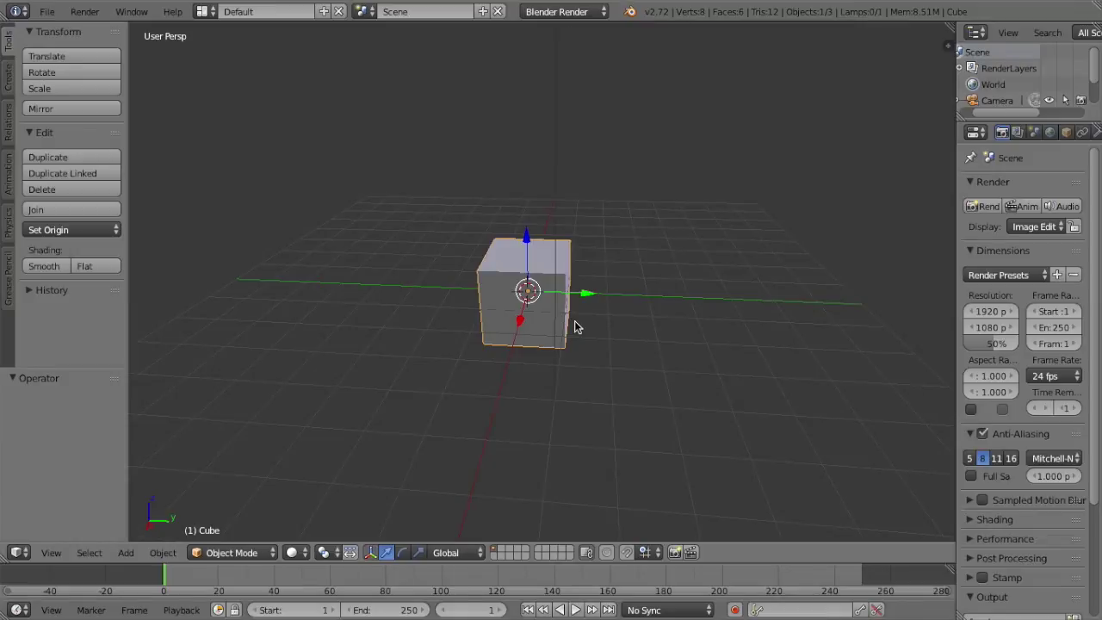
{"action": "key", "text": "KP_6"}
{"action": "key", "text": "KP_6"}
{"action": "key", "text": "KP_6"}
{"action": "key", "text": "KP_6"}
{"action": "key", "text": "KP_6"}
{"action": "key", "text": "KP_6"}
{"action": "key", "text": "KP_6"}
{"action": "key", "text": "KP_6"}
{"action": "key", "text": "KP_6"}
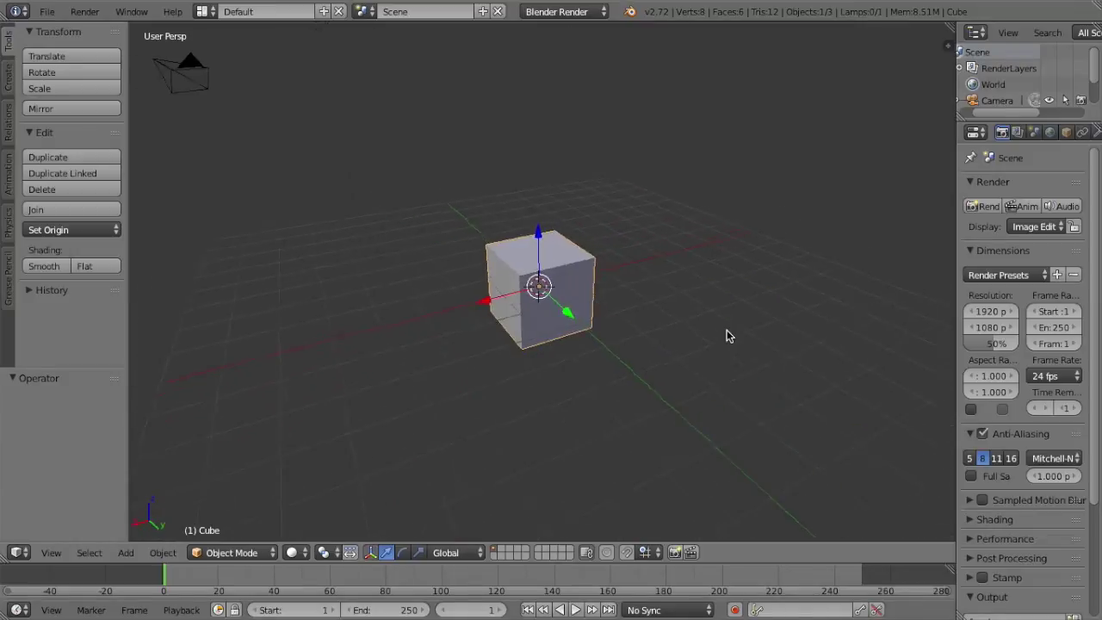
{"action": "key", "text": "KP_4"}
{"action": "key", "text": "KP_4"}
{"action": "key", "text": "KP_4"}
{"action": "key", "text": "KP_4"}
{"action": "key", "text": "KP_4"}
{"action": "key", "text": "KP_4"}
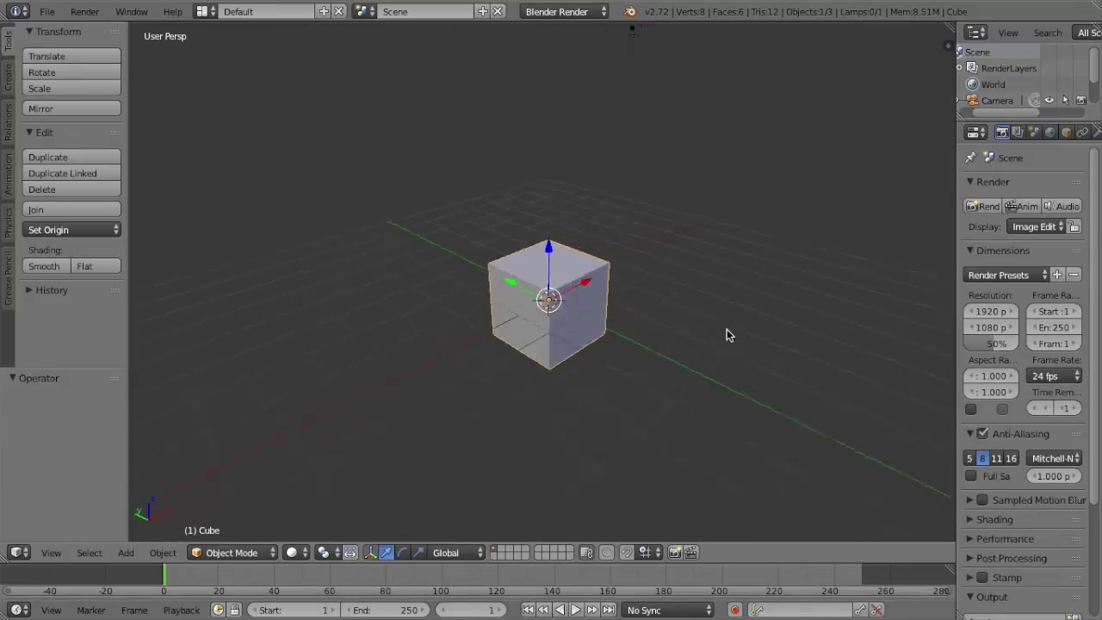
{"action": "scroll", "coordinate": [726, 329], "scroll_direction": "down", "scroll_amount": 3}
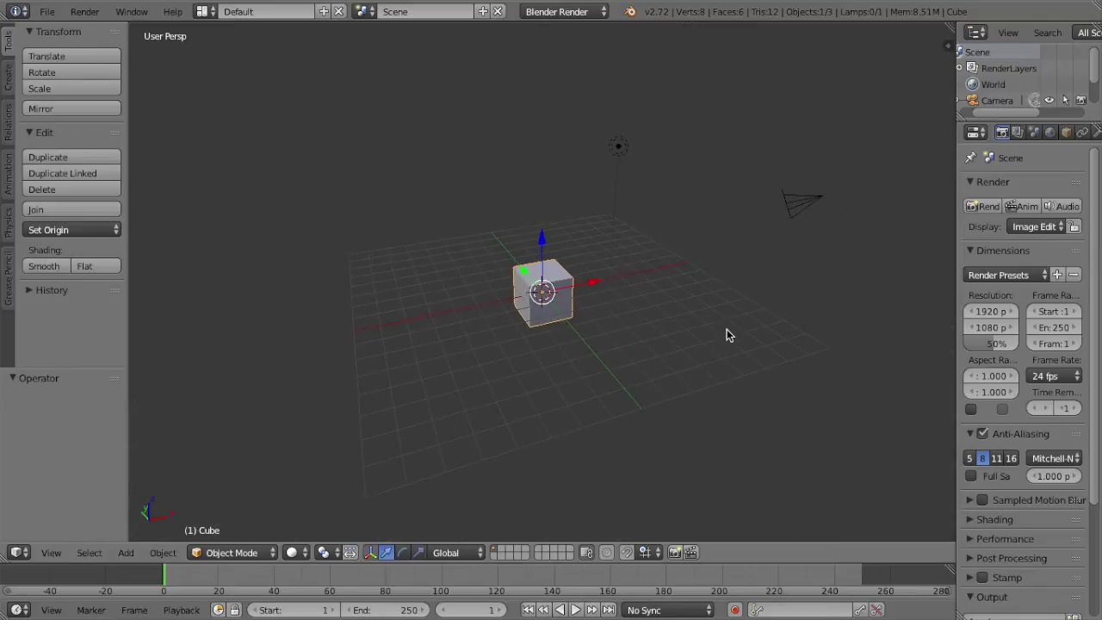
{"action": "scroll", "coordinate": [728, 314], "scroll_direction": "up", "scroll_amount": 1}
{"action": "scroll", "coordinate": [739, 217], "scroll_direction": "left", "scroll_amount": 1}
{"action": "scroll", "coordinate": [695, 207], "scroll_direction": "left", "scroll_amount": 1}
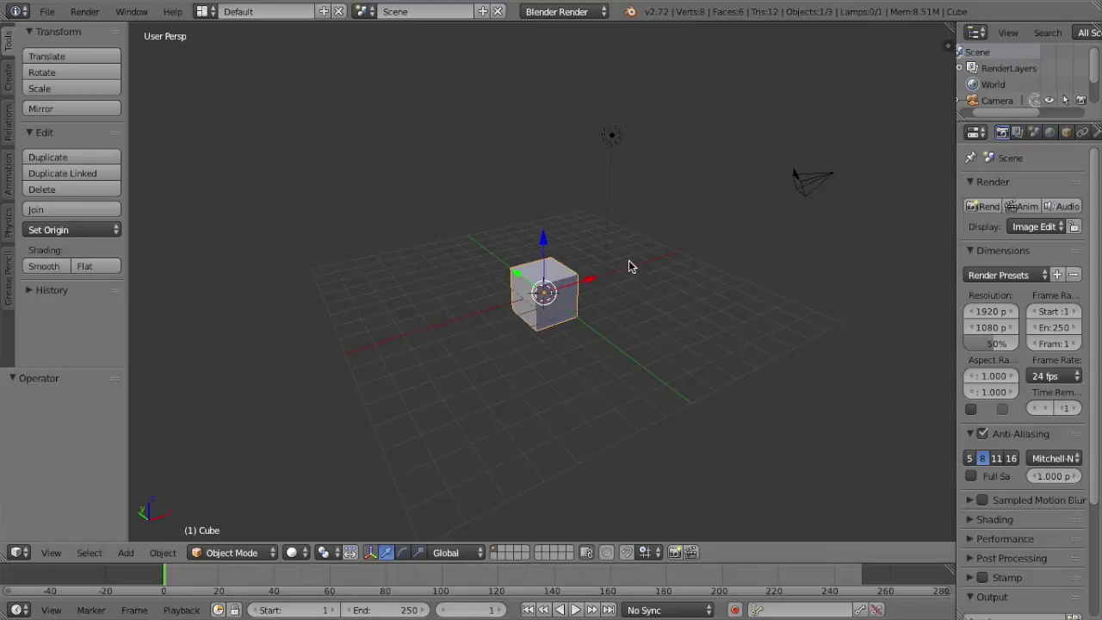
Step: Scale the cube down uniformly to about 0.68 of its size
{"action": "scroll", "coordinate": [629, 267], "scroll_direction": "up", "scroll_amount": 4}
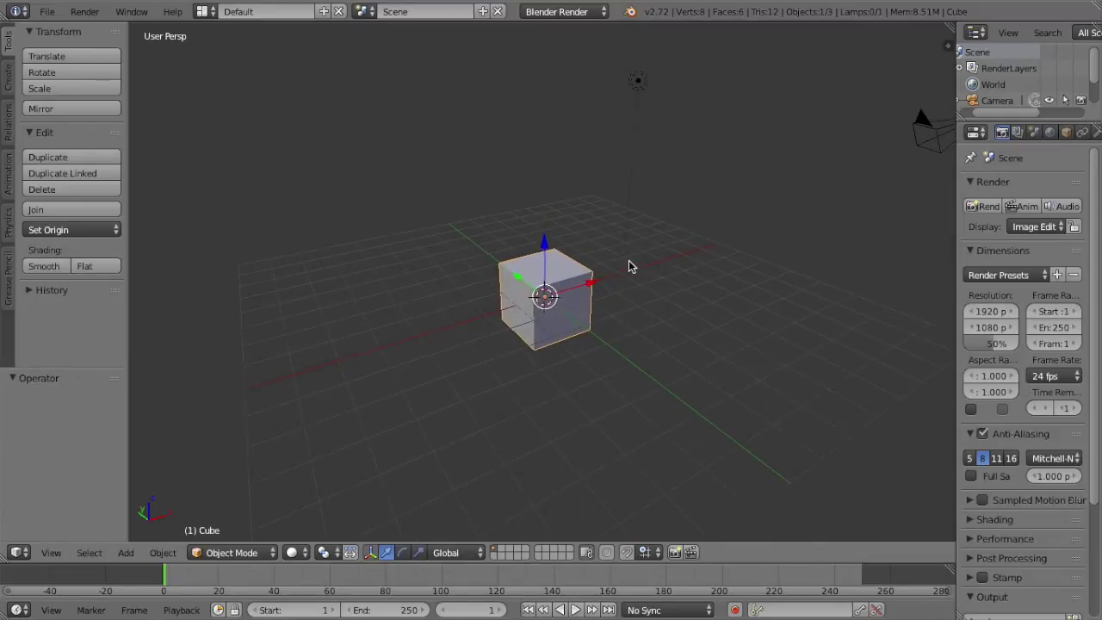
{"action": "key", "text": "s"}
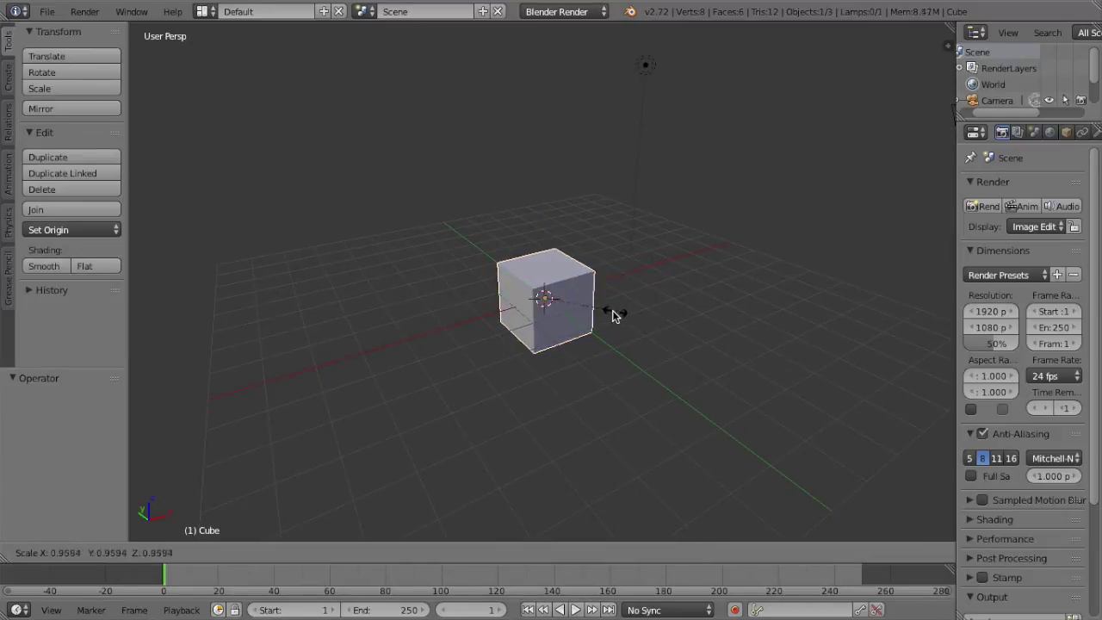
{"action": "left_click", "coordinate": [596, 311]}
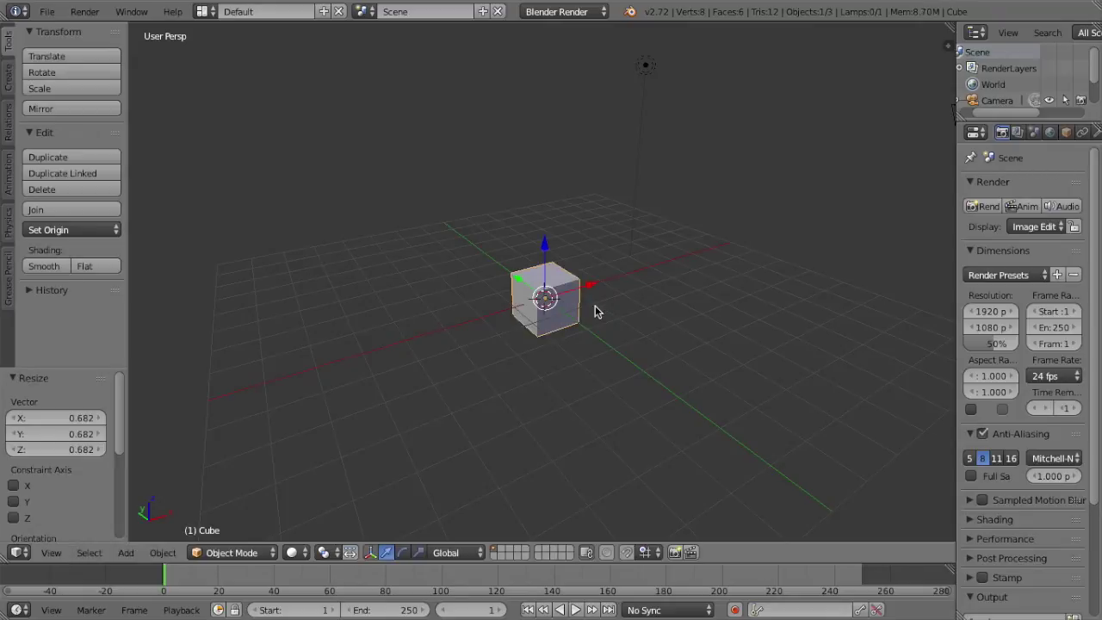
Step: Clear the camera's location and rotation and raise it about 1.87 units along Z above the cube
{"action": "scroll", "coordinate": [596, 312], "scroll_direction": "down", "scroll_amount": 2}
{"action": "right_click", "coordinate": [873, 158]}
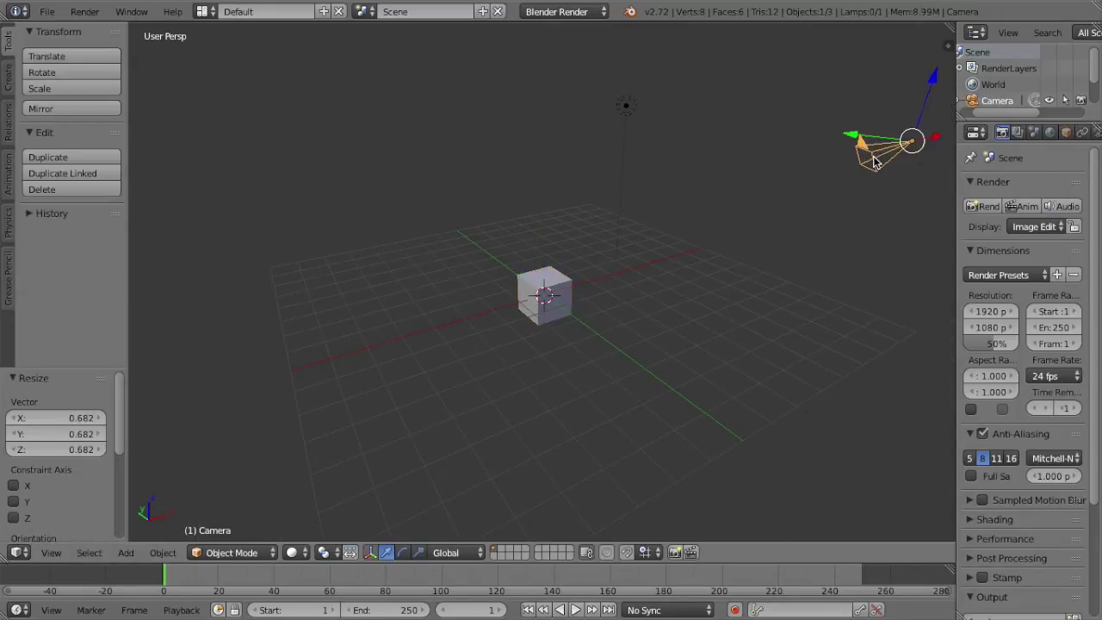
{"action": "key", "text": "alt+g"}
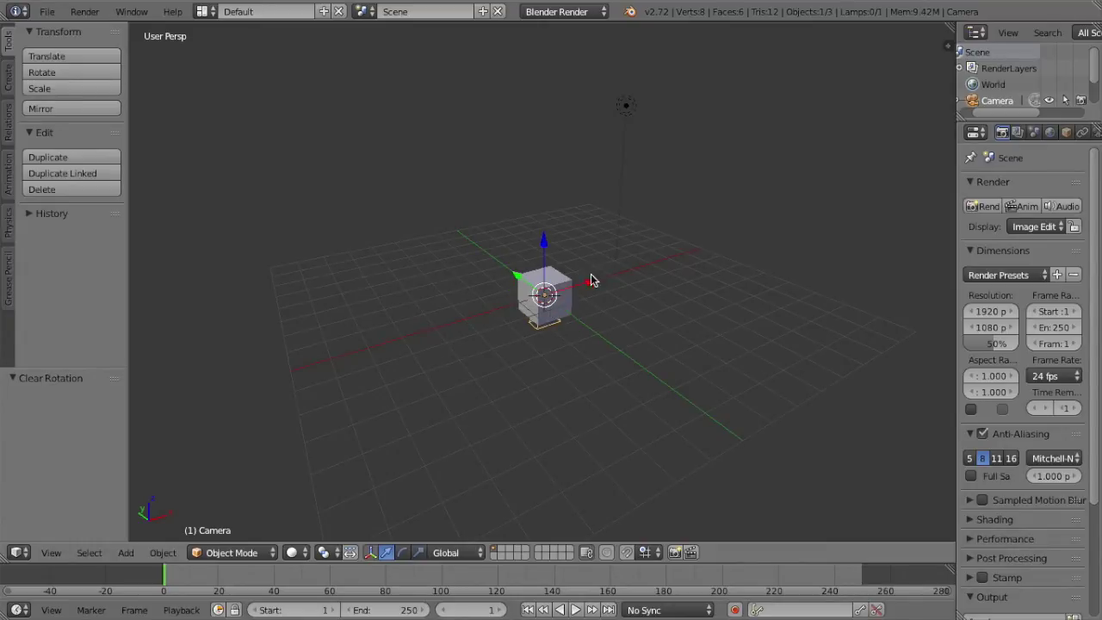
{"action": "scroll", "coordinate": [578, 266], "scroll_direction": "up", "scroll_amount": 3}
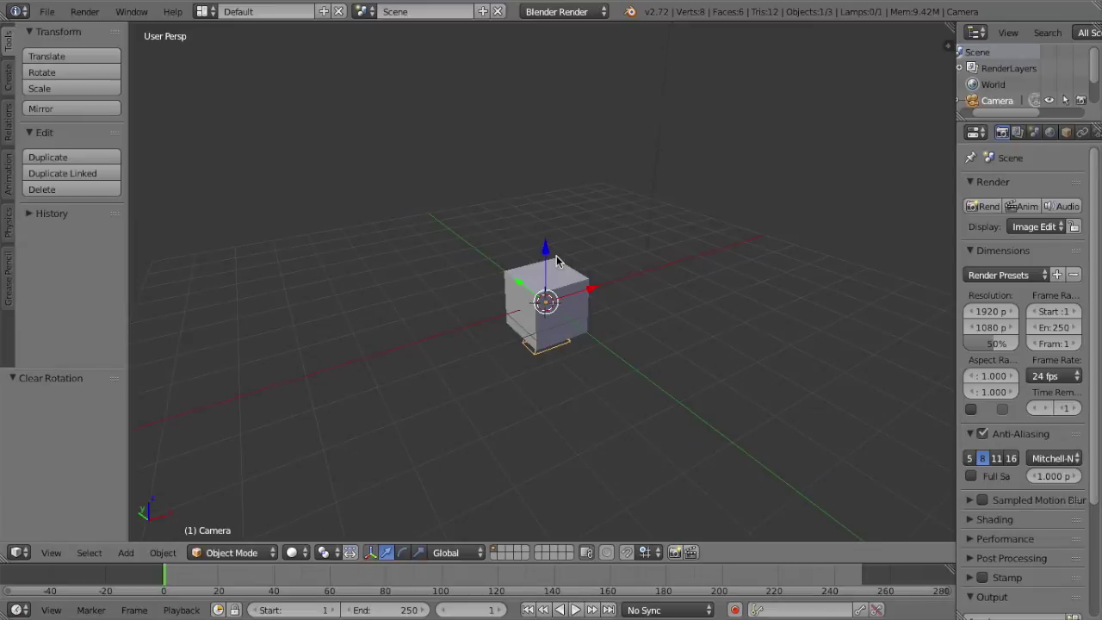
{"action": "left_click_drag", "start_coordinate": [546, 258], "coordinate": [552, 182]}
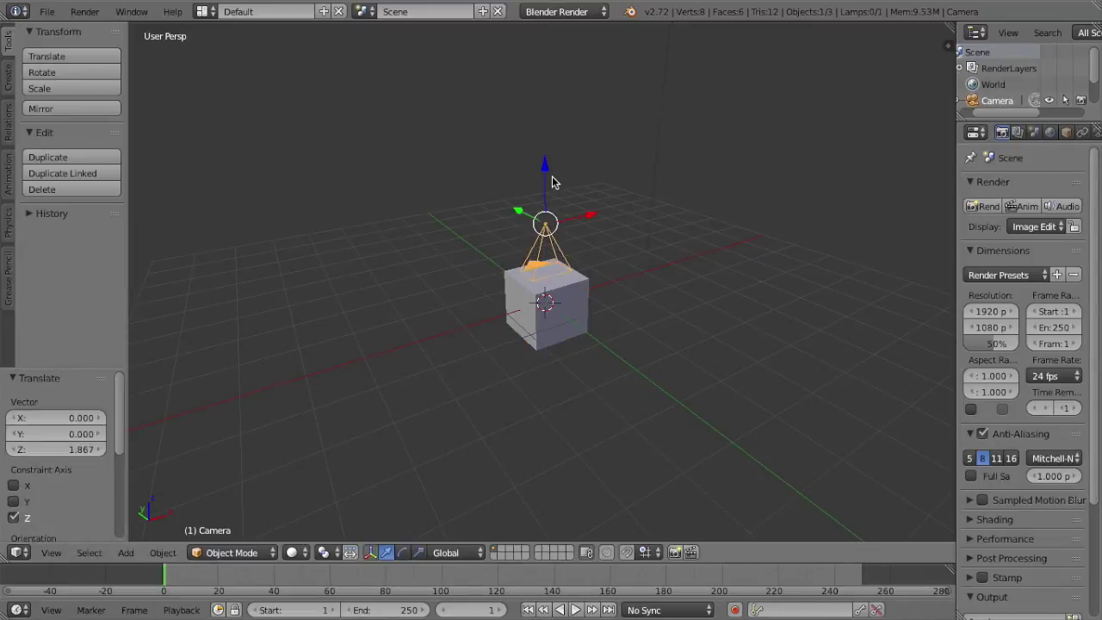
Step: Rotate the camera 90° about the global X axis and check the view through it
{"action": "key", "text": "r"}
{"action": "key", "text": "x"}
{"action": "type", "text": "90"}
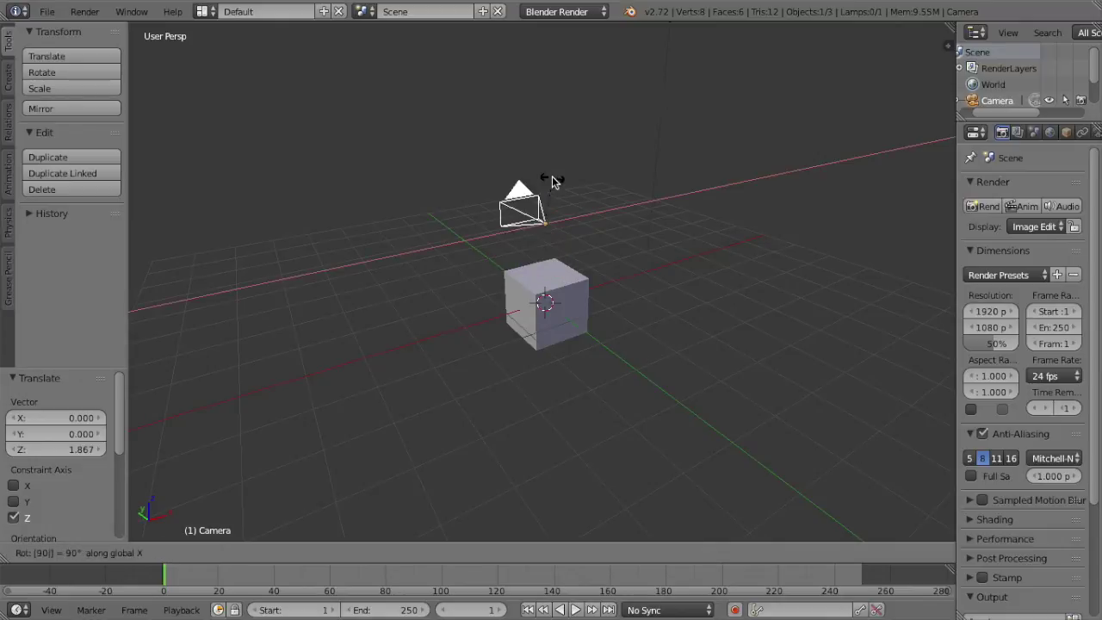
{"action": "key", "text": "Return"}
{"action": "middle_click_drag", "start_coordinate": [553, 182], "coordinate": [553, 182]}
{"action": "key", "text": "KP_0"}
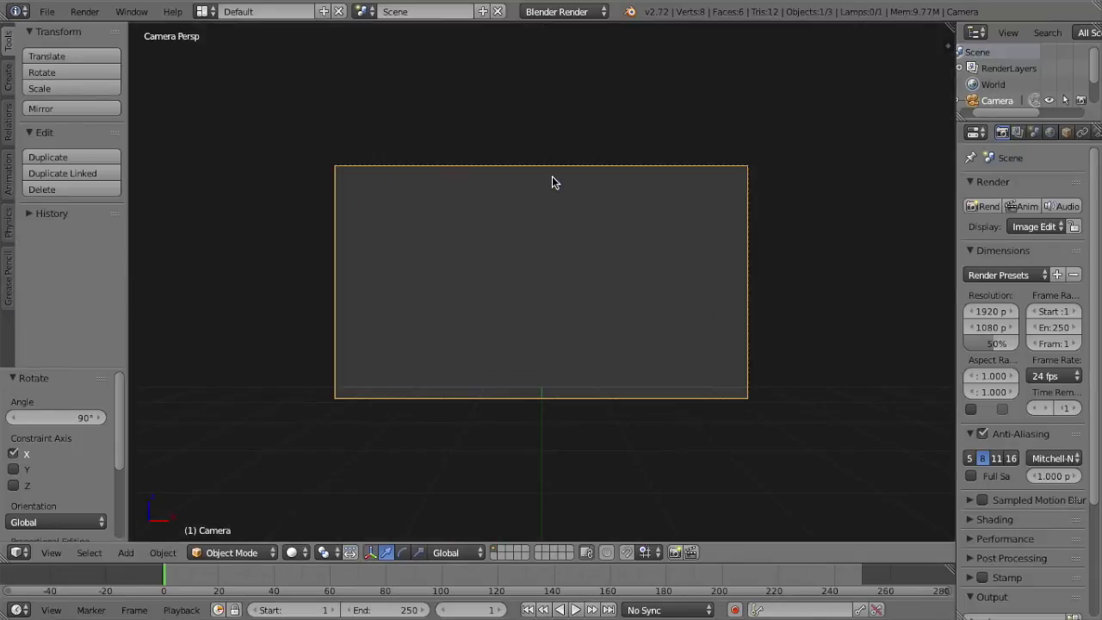
{"action": "key", "text": "KP_0"}
Step: Parent the camera to the cube using the Object parent type
{"action": "middle_click_drag", "start_coordinate": [553, 178], "coordinate": [555, 167]}
{"action": "key", "text": "KP_6"}
{"action": "key", "text": "KP_6"}
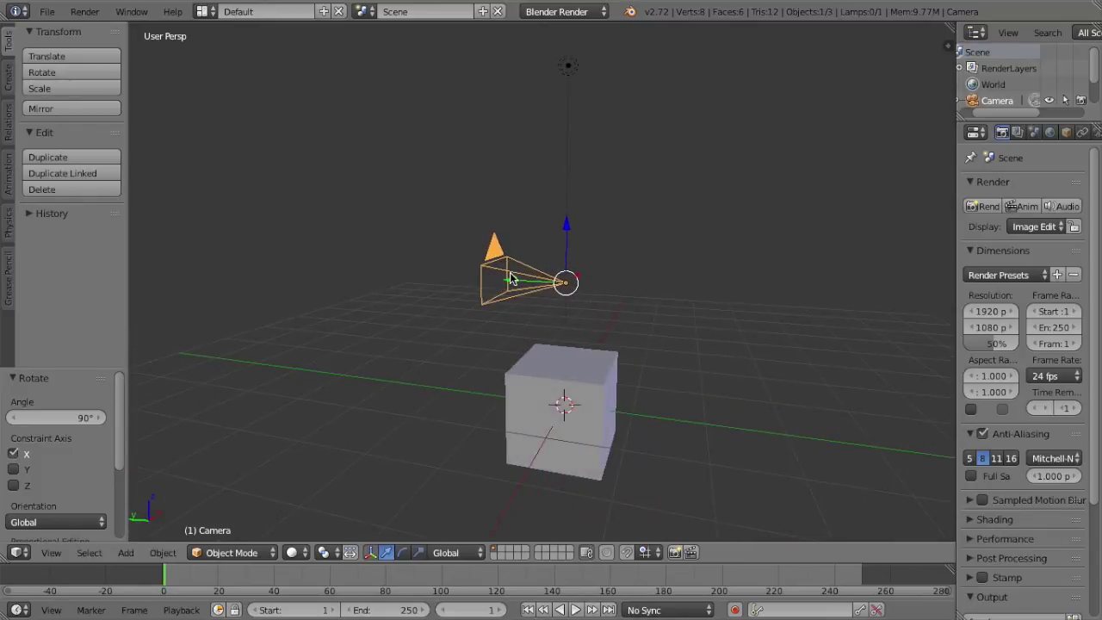
{"action": "right_click", "coordinate": [546, 357], "text": "shift"}
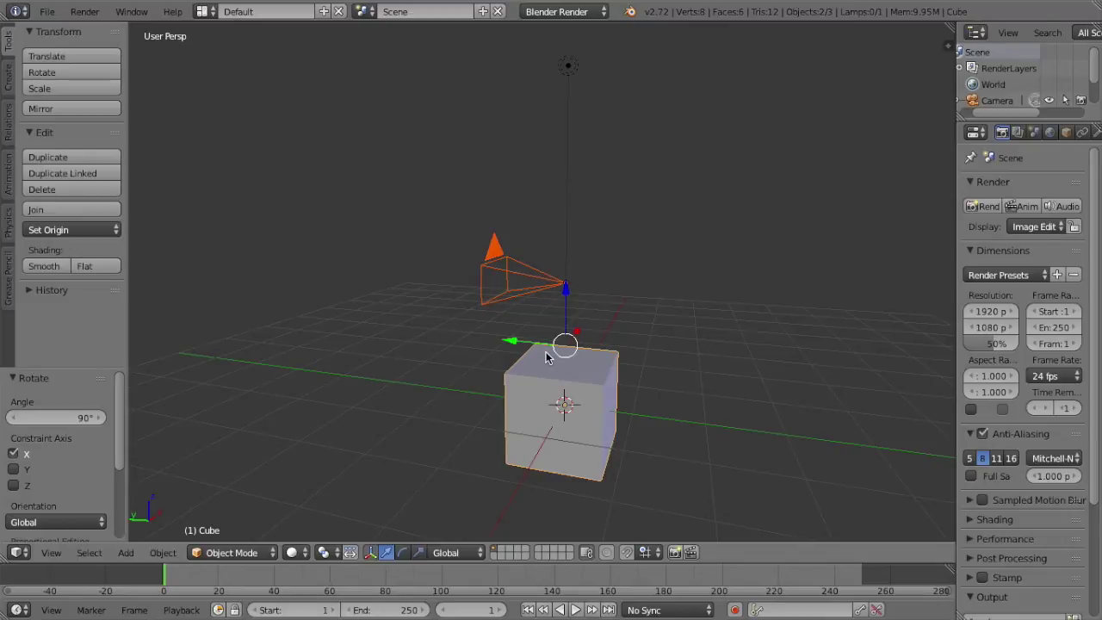
{"action": "key", "text": "ctrl+p"}
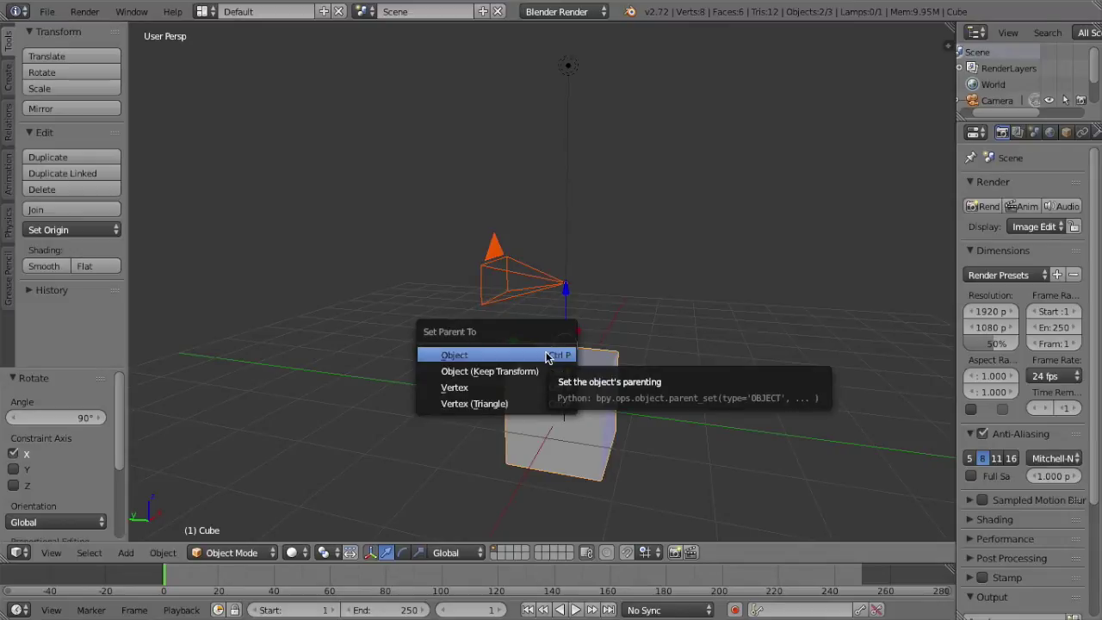
{"action": "left_click", "coordinate": [454, 355]}
Step: Try moving the cube to test whether the parented camera follows it
{"action": "middle_click_drag", "start_coordinate": [548, 358], "coordinate": [597, 386]}
{"action": "right_click", "coordinate": [604, 401]}
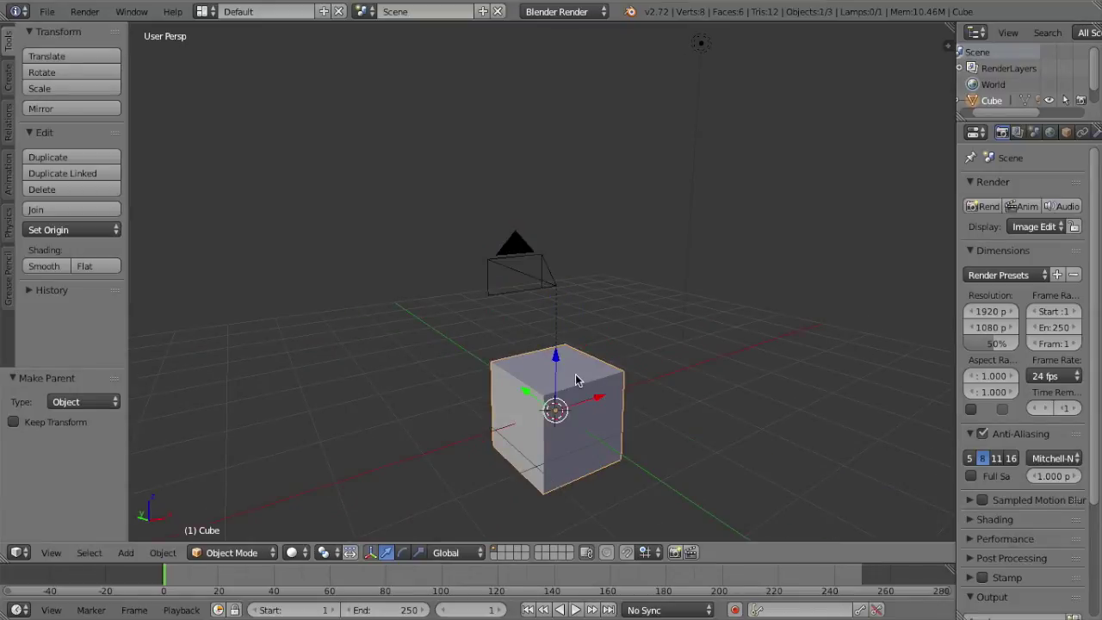
{"action": "key", "text": "g"}
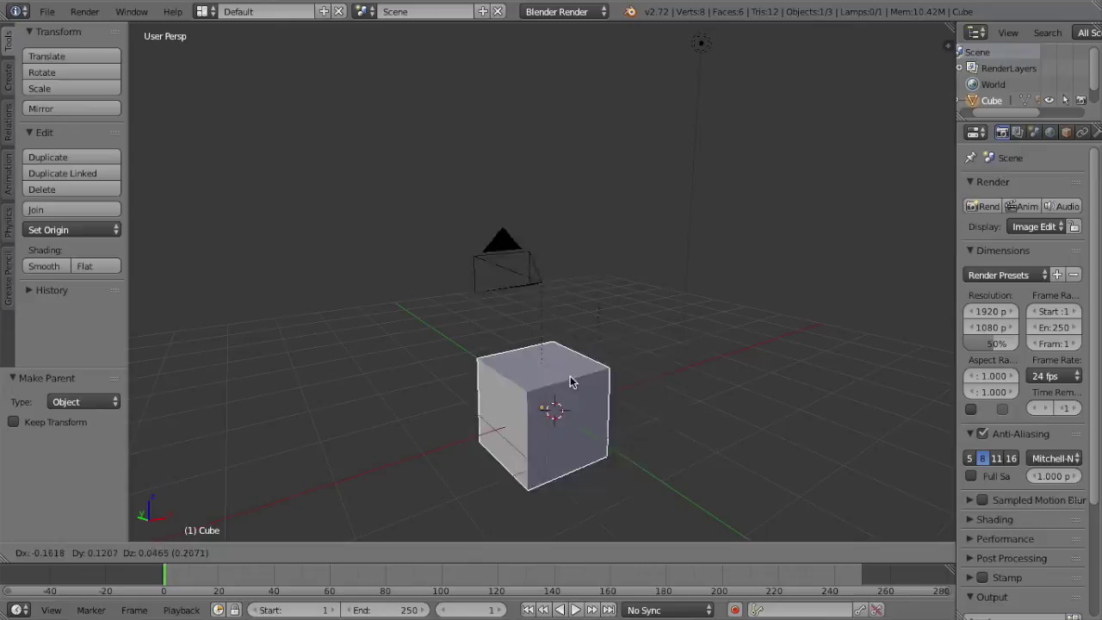
{"action": "left_click", "coordinate": [601, 345]}
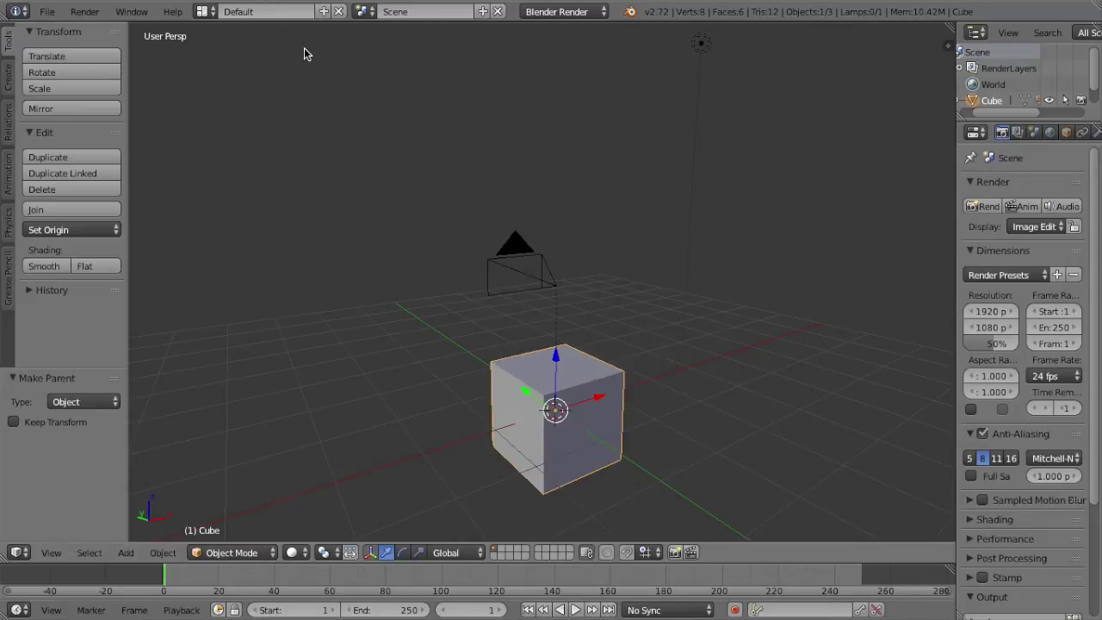
Step: Switch the render engine to Blender Game and the screen layout to Game Logic
{"action": "left_click", "coordinate": [207, 11]}
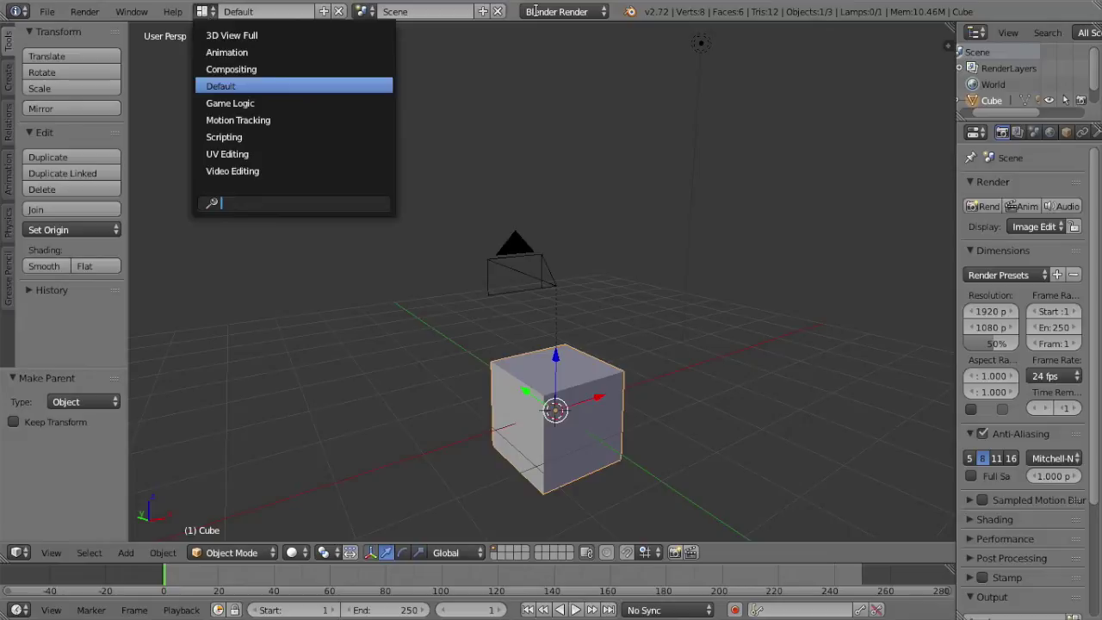
{"action": "left_click", "coordinate": [580, 11]}
{"action": "left_click", "coordinate": [581, 10]}
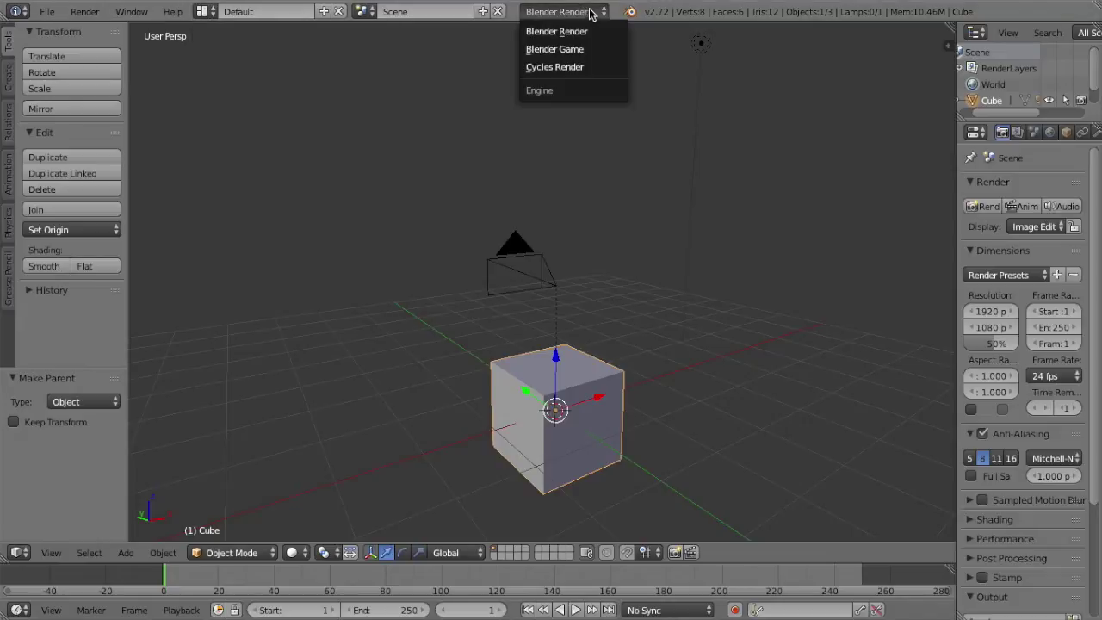
{"action": "left_click", "coordinate": [606, 49]}
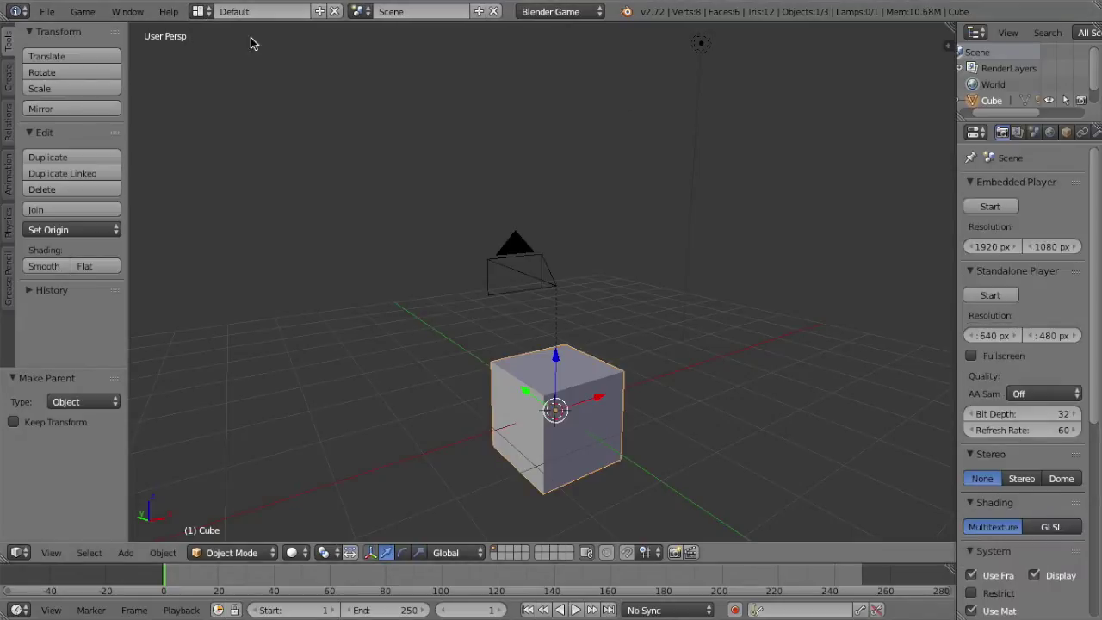
{"action": "left_click", "coordinate": [208, 11]}
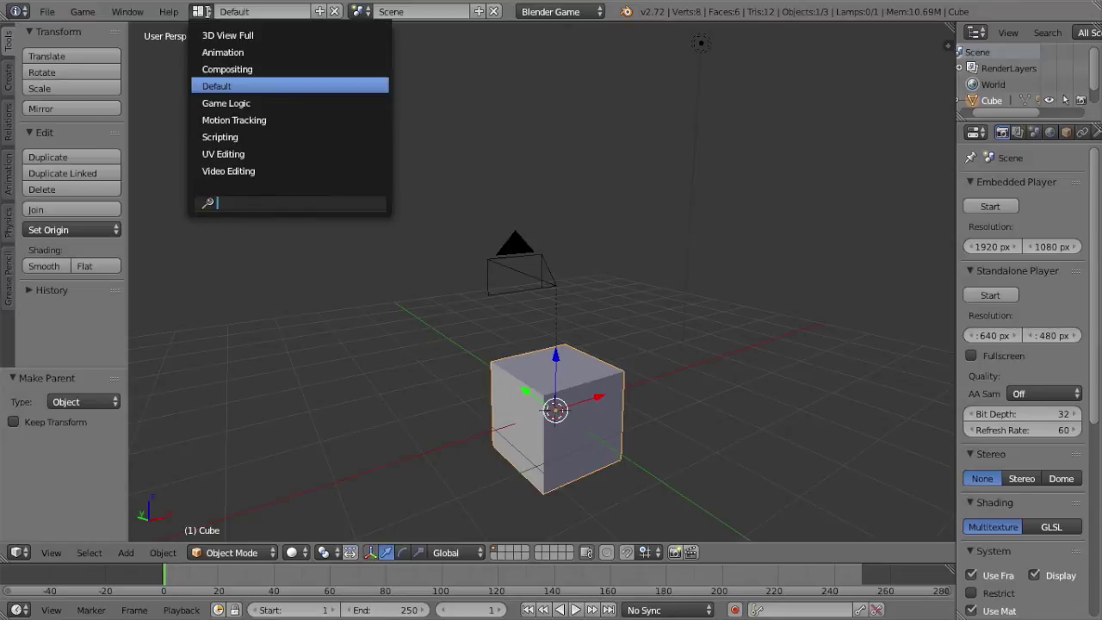
{"action": "left_click", "coordinate": [279, 103]}
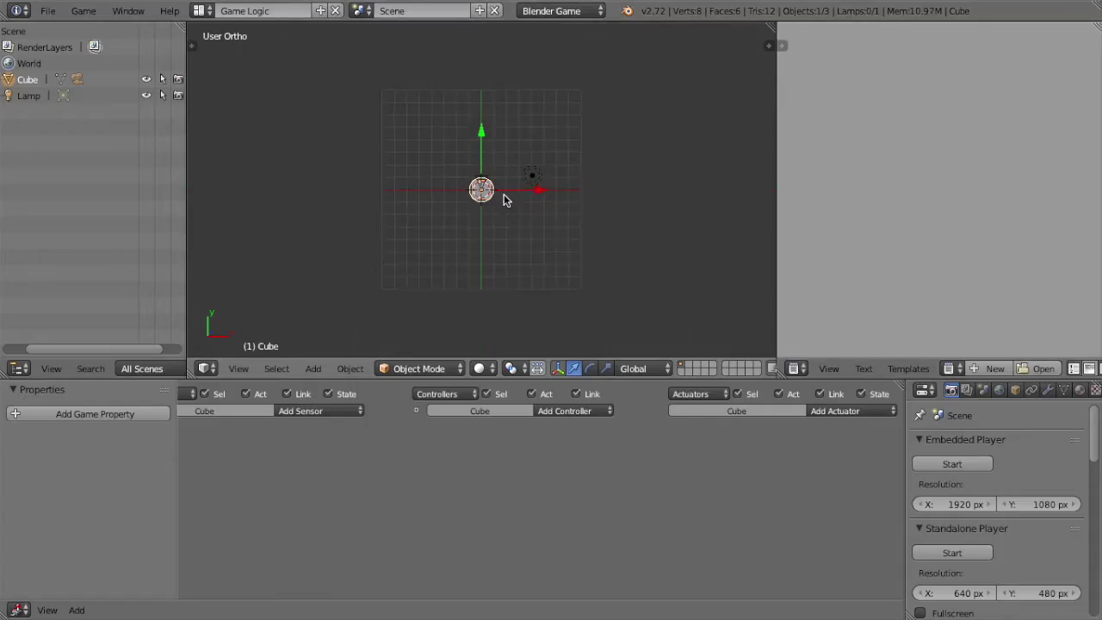
Step: Add a plane mesh to the scene in a perspective view
{"action": "key", "text": "KP_5"}
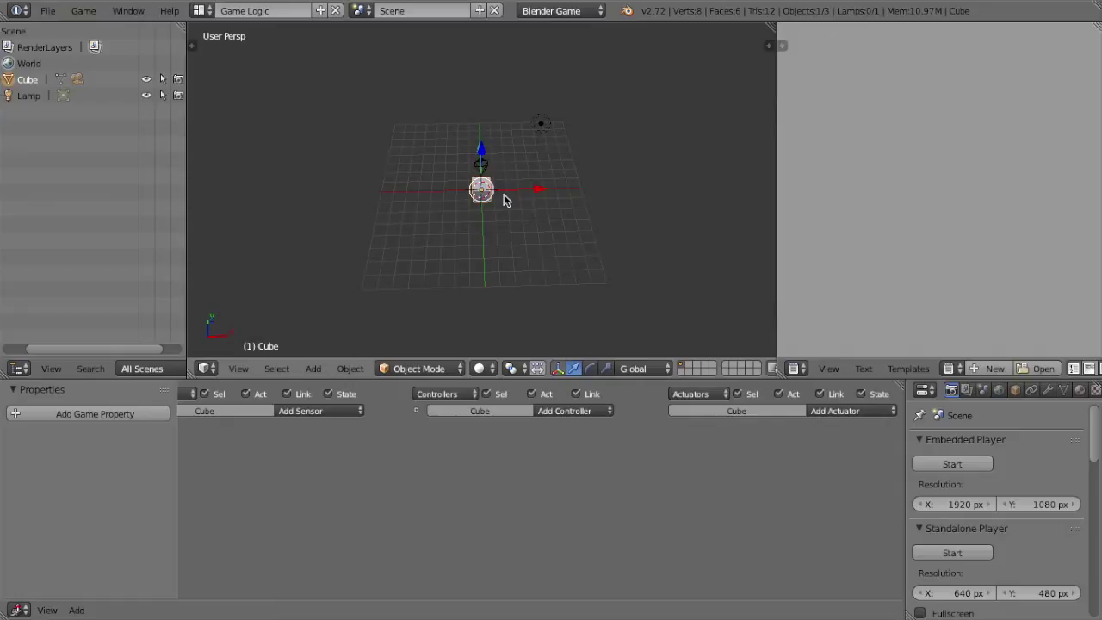
{"action": "middle_click_drag", "start_coordinate": [503, 194], "coordinate": [504, 195]}
{"action": "scroll", "coordinate": [504, 194], "scroll_direction": "up", "scroll_amount": 3}
{"action": "scroll", "coordinate": [504, 198], "scroll_direction": "up", "scroll_amount": 5}
{"action": "scroll", "coordinate": [504, 198], "scroll_direction": "down", "scroll_amount": 4}
{"action": "scroll", "coordinate": [503, 198], "scroll_direction": "up", "scroll_amount": 2}
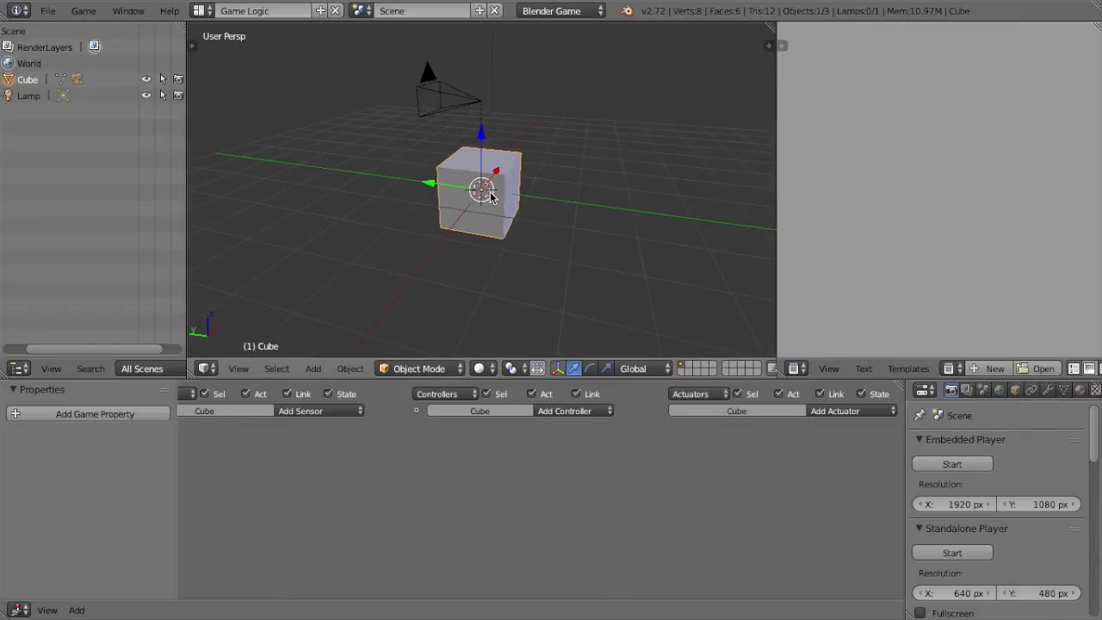
{"action": "key", "text": "shift+a"}
{"action": "mouse_move", "coordinate": [494, 190]}
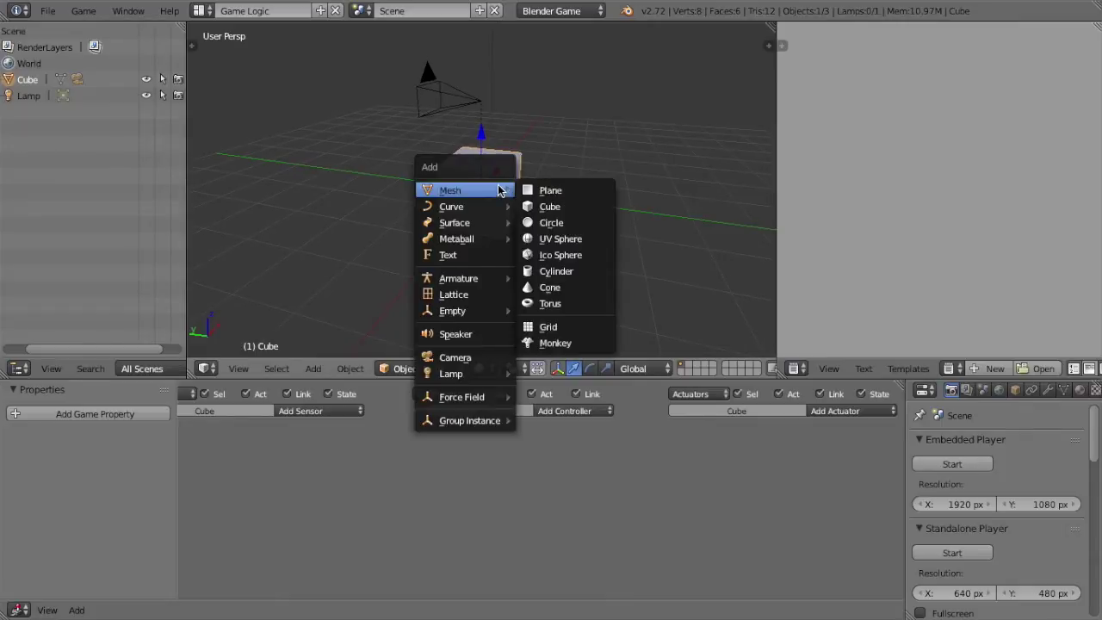
{"action": "left_click", "coordinate": [546, 193]}
Step: Lower the plane beneath the cube and scale it up into a large ground extending beyond the grid
{"action": "left_click_drag", "start_coordinate": [481, 138], "coordinate": [499, 260]}
{"action": "key", "text": "s"}
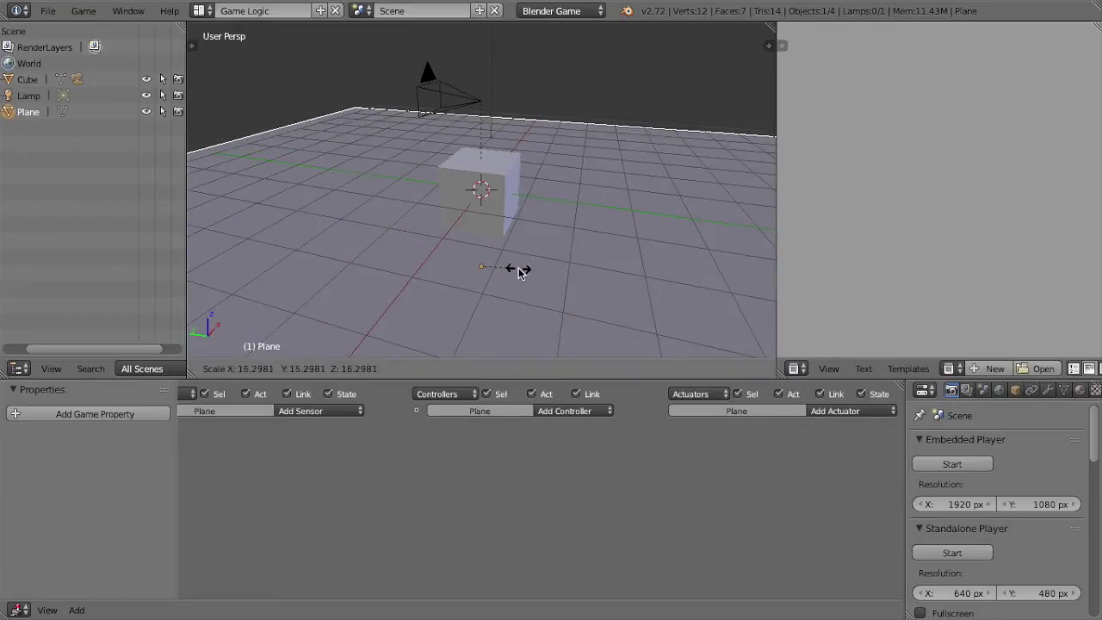
{"action": "left_click", "coordinate": [514, 271]}
Step: Examine the enlarged ground plane from above and at an angle, relative to the cube and camera
{"action": "middle_click_drag", "start_coordinate": [514, 270], "coordinate": [606, 273]}
{"action": "key", "text": "KP_7"}
{"action": "scroll", "coordinate": [580, 288], "scroll_direction": "down", "scroll_amount": 5}
{"action": "key", "text": "KP_2"}
{"action": "key", "text": "KP_2"}
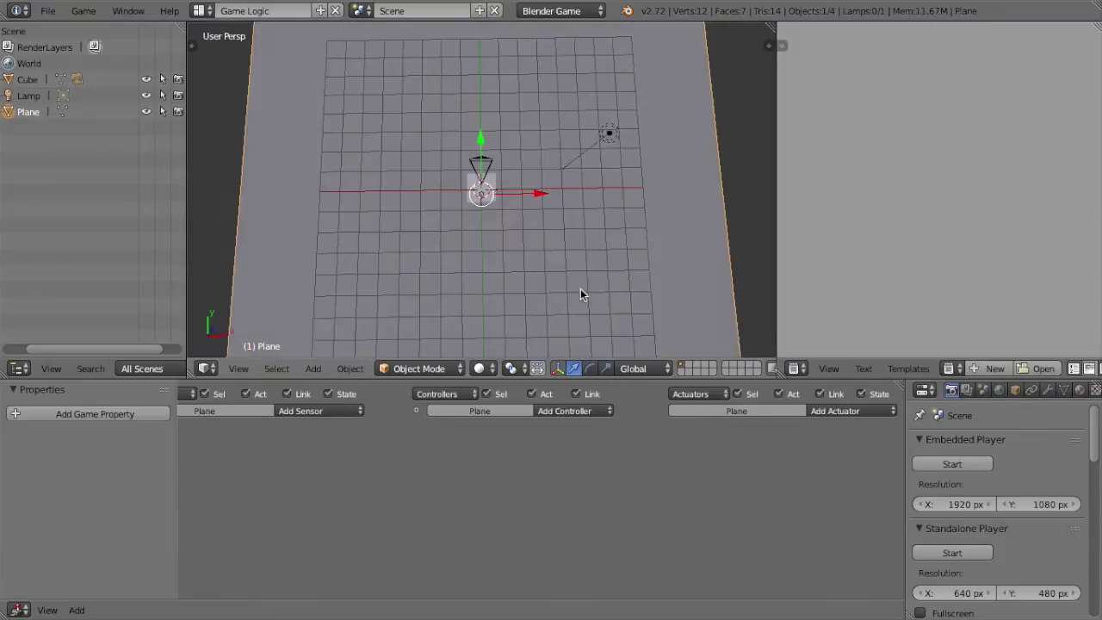
{"action": "key", "text": "KP_4"}
{"action": "key", "text": "KP_4"}
{"action": "key", "text": "KP_4"}
{"action": "key", "text": "KP_4"}
{"action": "key", "text": "KP_4"}
{"action": "key", "text": "KP_2"}
{"action": "middle_click_drag", "start_coordinate": [581, 290], "coordinate": [570, 298]}
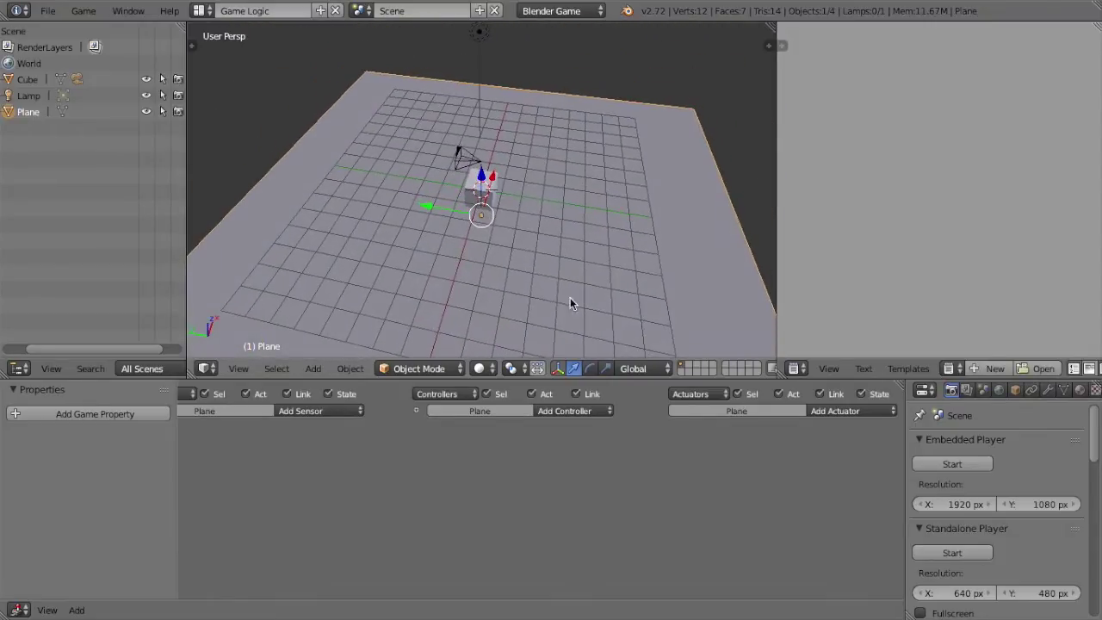
Step: Add four Keyboard sensors to the cube's game logic
{"action": "left_click", "coordinate": [349, 412]}
{"action": "right_click", "coordinate": [480, 192]}
{"action": "middle_click_drag", "start_coordinate": [480, 191], "coordinate": [489, 134]}
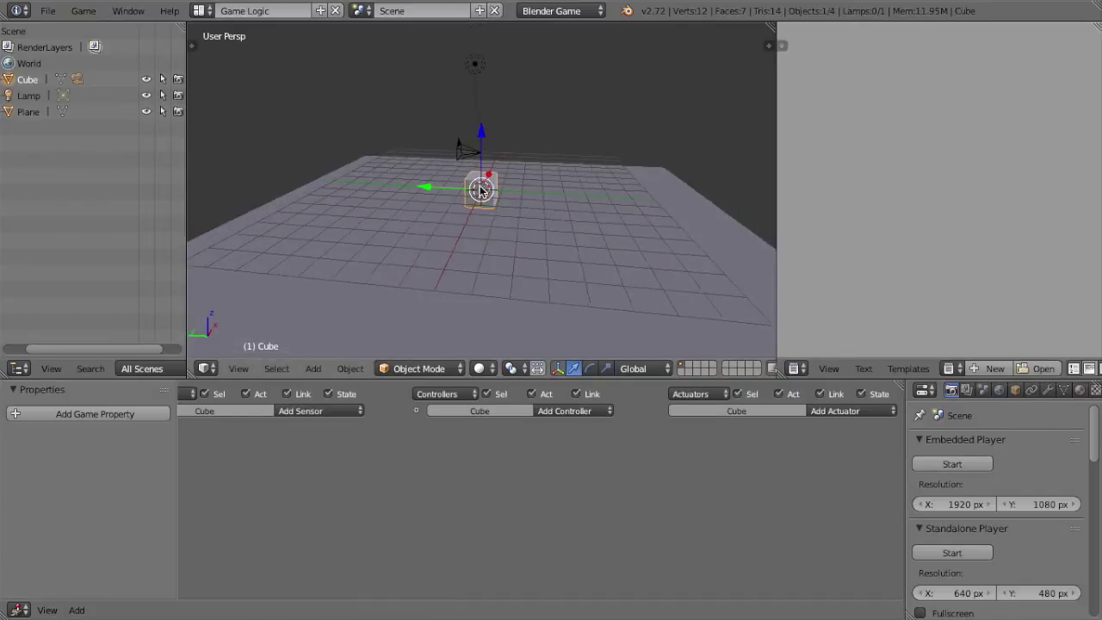
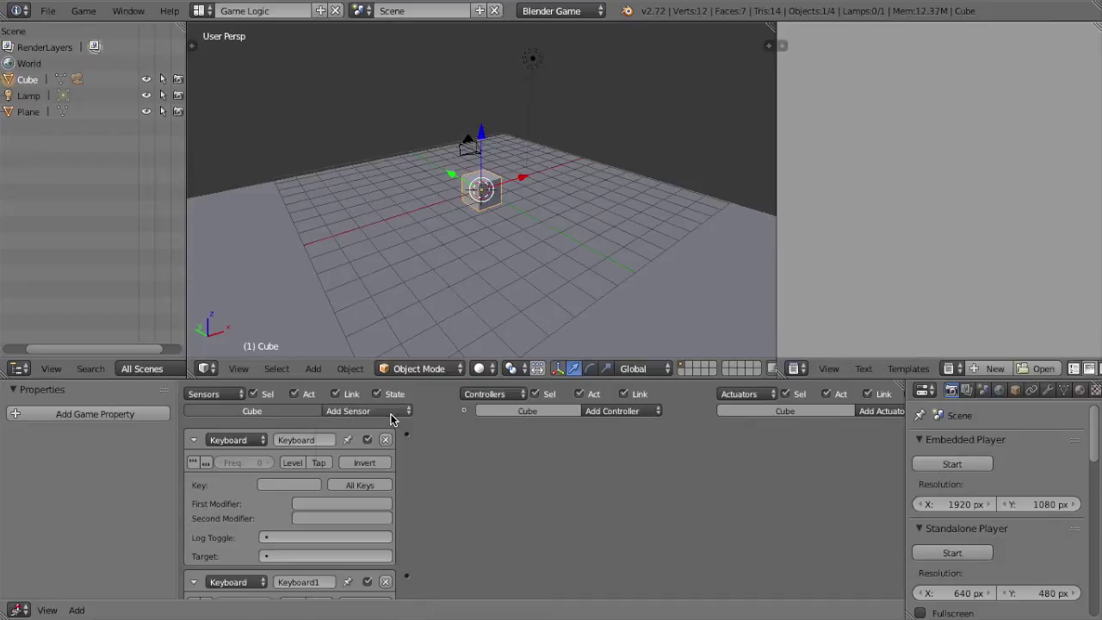
{"action": "left_click", "coordinate": [390, 414]}
{"action": "left_click", "coordinate": [390, 414]}
{"action": "left_click", "coordinate": [390, 415]}
{"action": "key", "text": "k"}
{"action": "scroll", "coordinate": [390, 420], "scroll_direction": "down", "scroll_amount": 6}
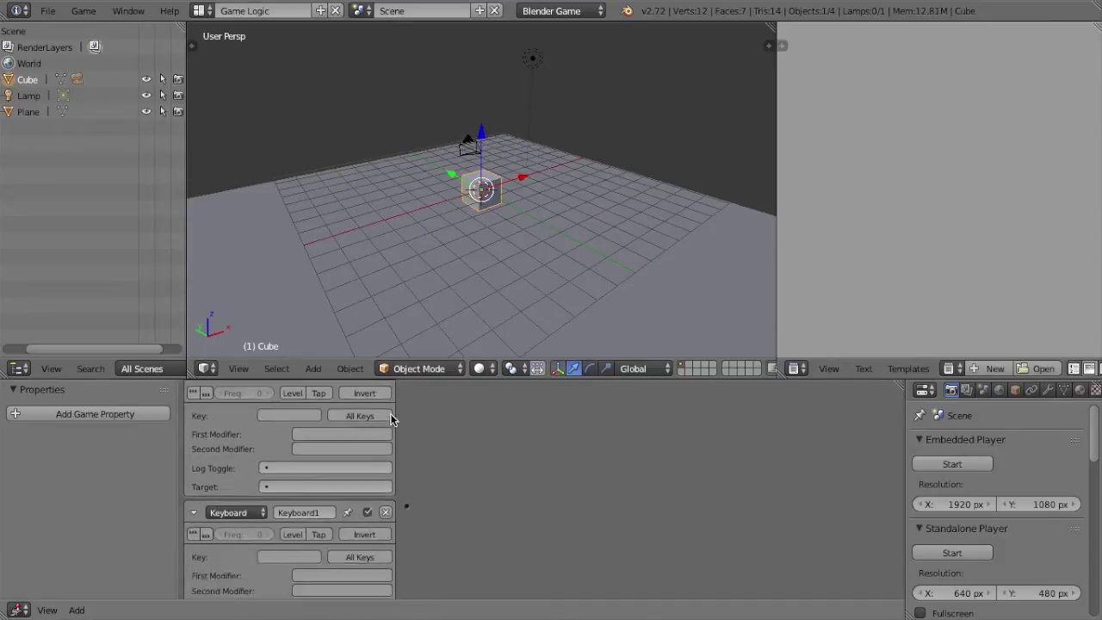
{"action": "scroll", "coordinate": [390, 413], "scroll_direction": "down", "scroll_amount": 5}
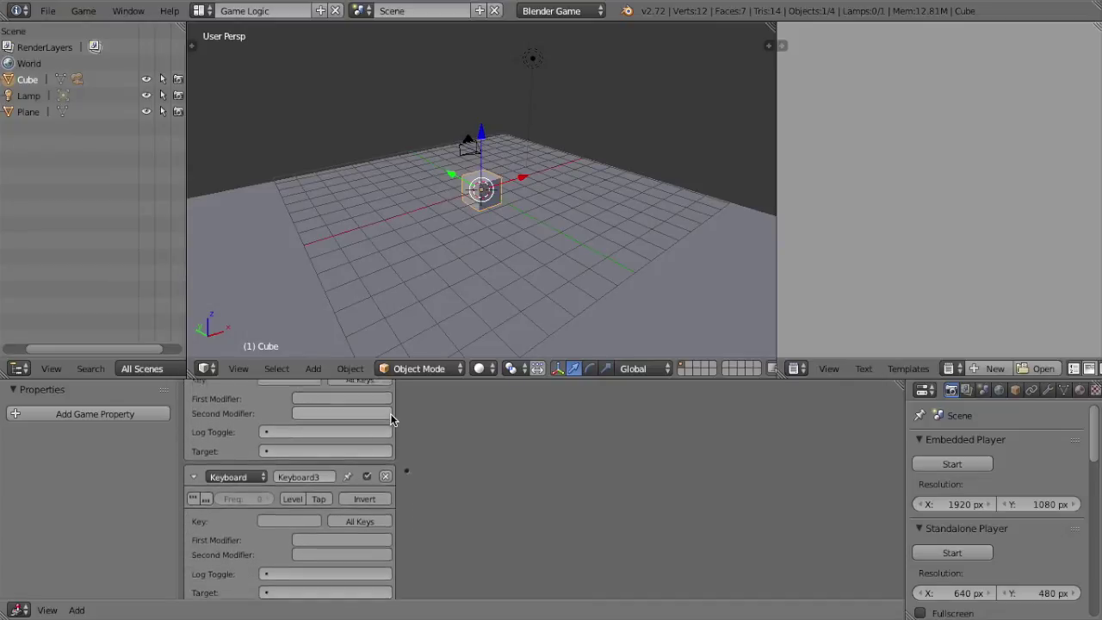
{"action": "scroll", "coordinate": [390, 419], "scroll_direction": "up", "scroll_amount": 10}
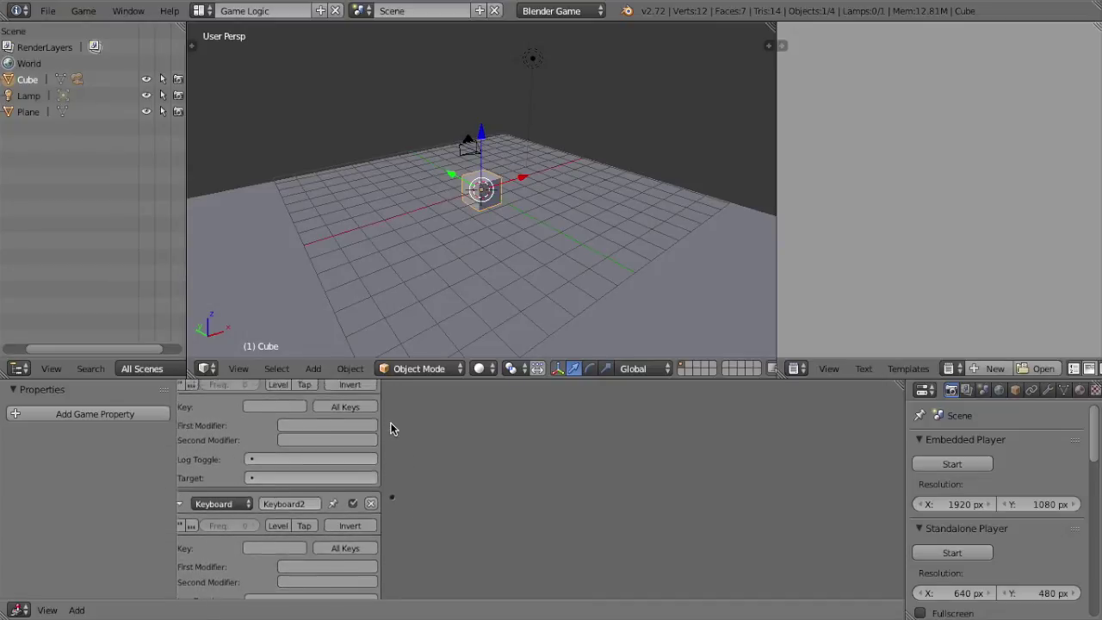
{"action": "key", "text": "Home"}
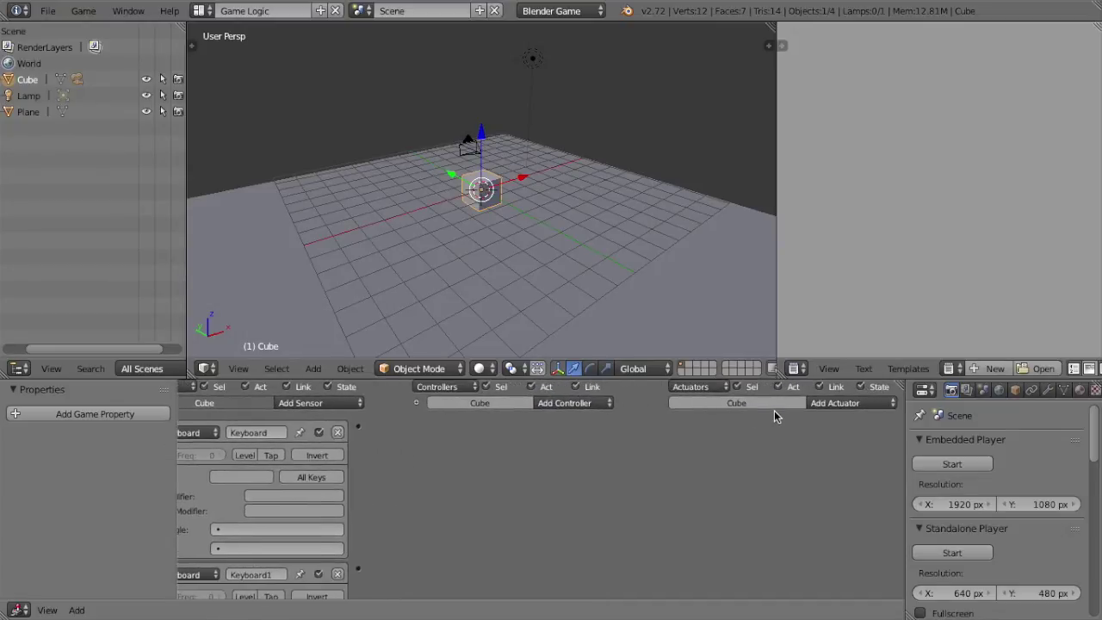
Step: Add four Motion actuators to the cube, changing the first one from Message to Motion
{"action": "left_click", "coordinate": [832, 403]}
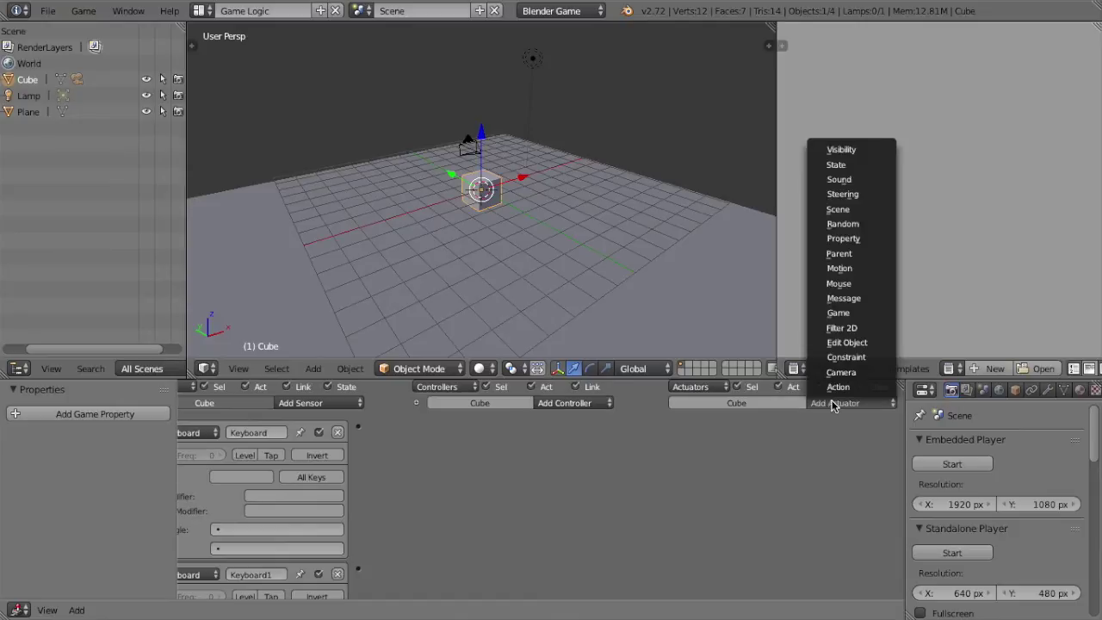
{"action": "left_click", "coordinate": [844, 298]}
{"action": "left_click", "coordinate": [746, 433]}
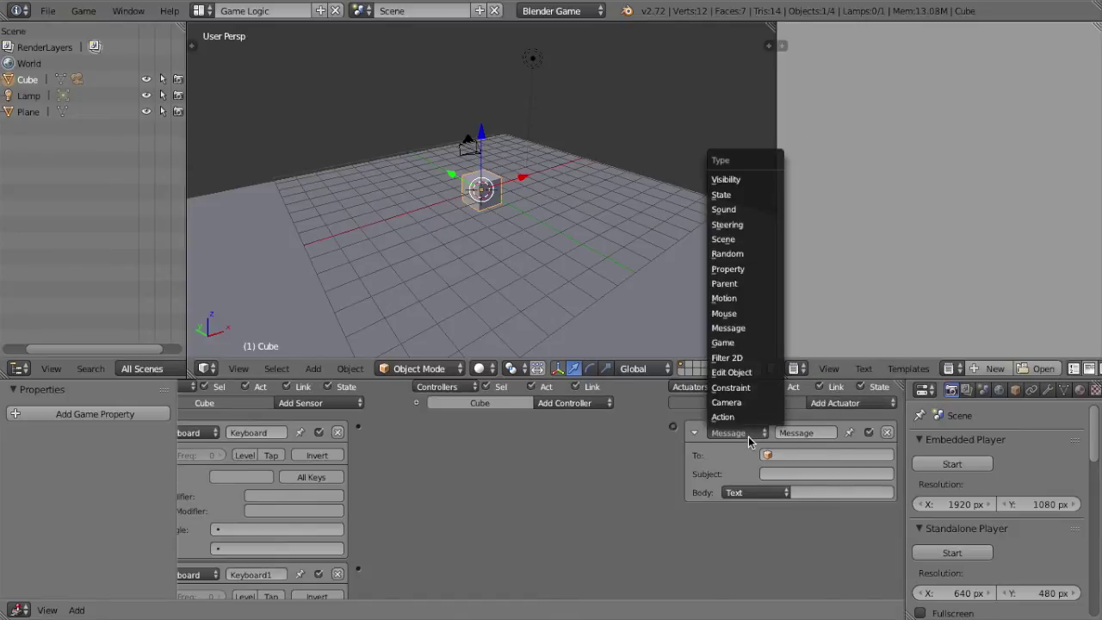
{"action": "left_click", "coordinate": [762, 299]}
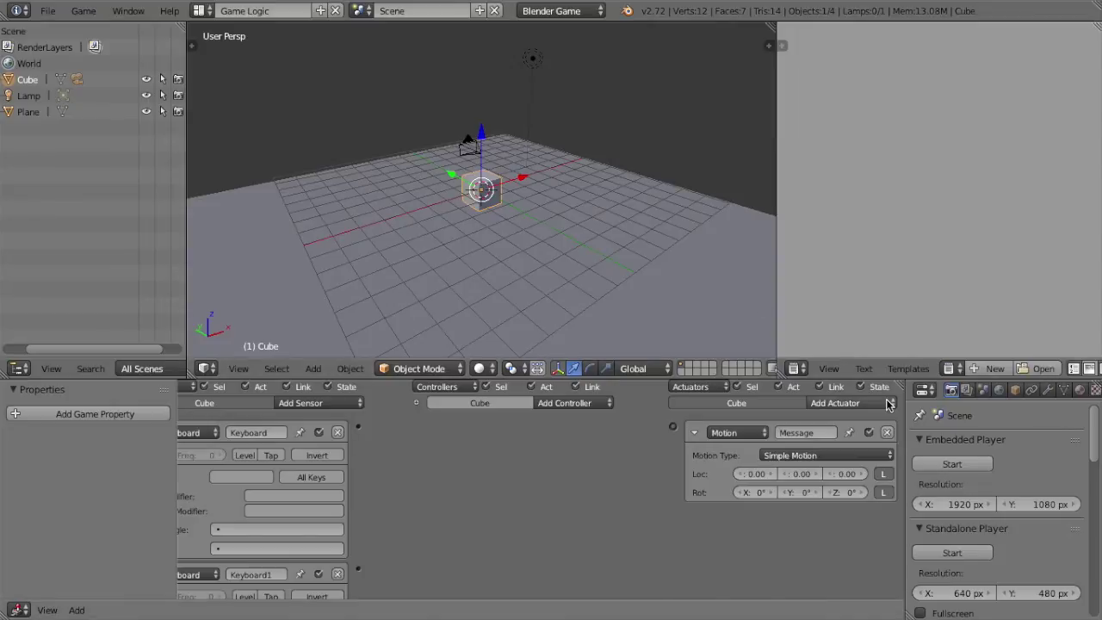
{"action": "left_click", "coordinate": [848, 403]}
{"action": "left_click", "coordinate": [839, 268]}
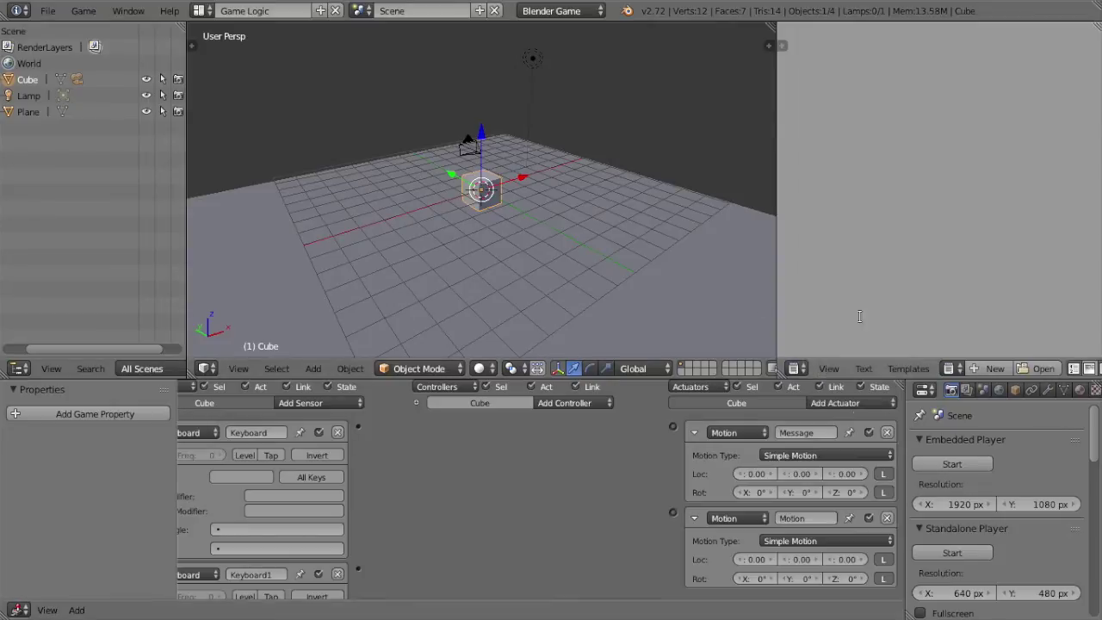
{"action": "left_click", "coordinate": [857, 403]}
{"action": "left_click", "coordinate": [857, 268]}
{"action": "left_click", "coordinate": [863, 403]}
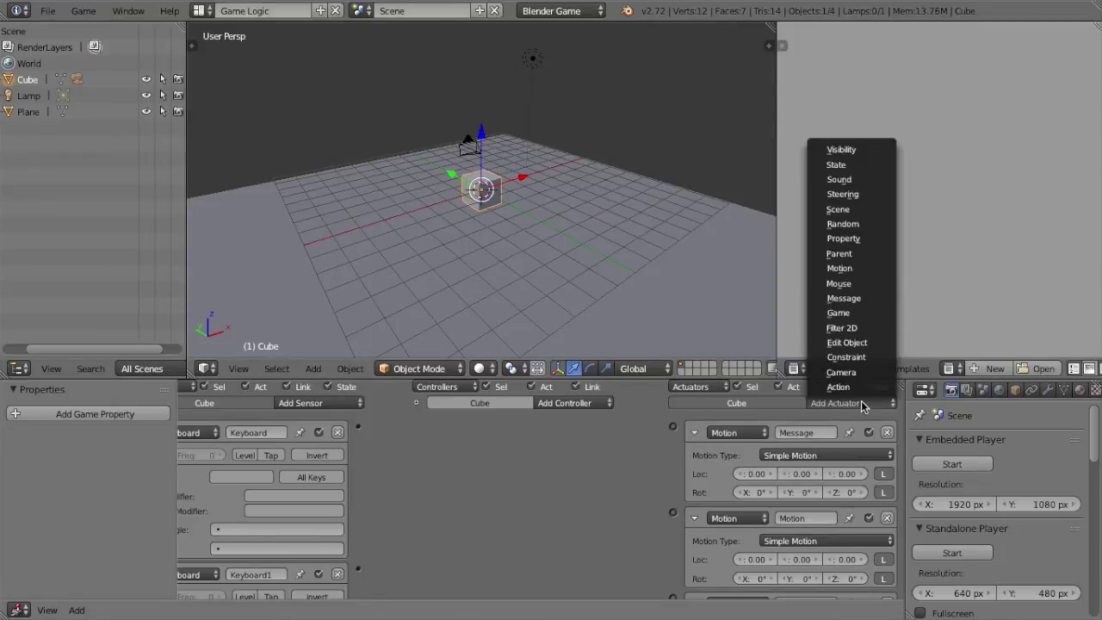
{"action": "left_click", "coordinate": [856, 272]}
{"action": "scroll", "coordinate": [803, 498], "scroll_direction": "down", "scroll_amount": 5}
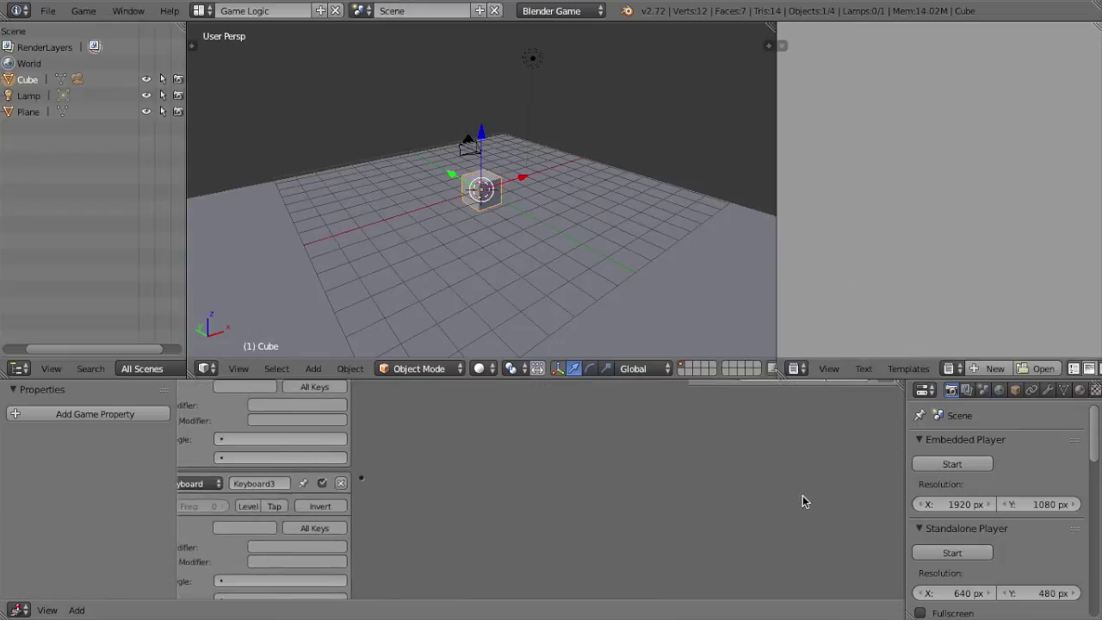
{"action": "scroll", "coordinate": [802, 502], "scroll_direction": "up", "scroll_amount": 5}
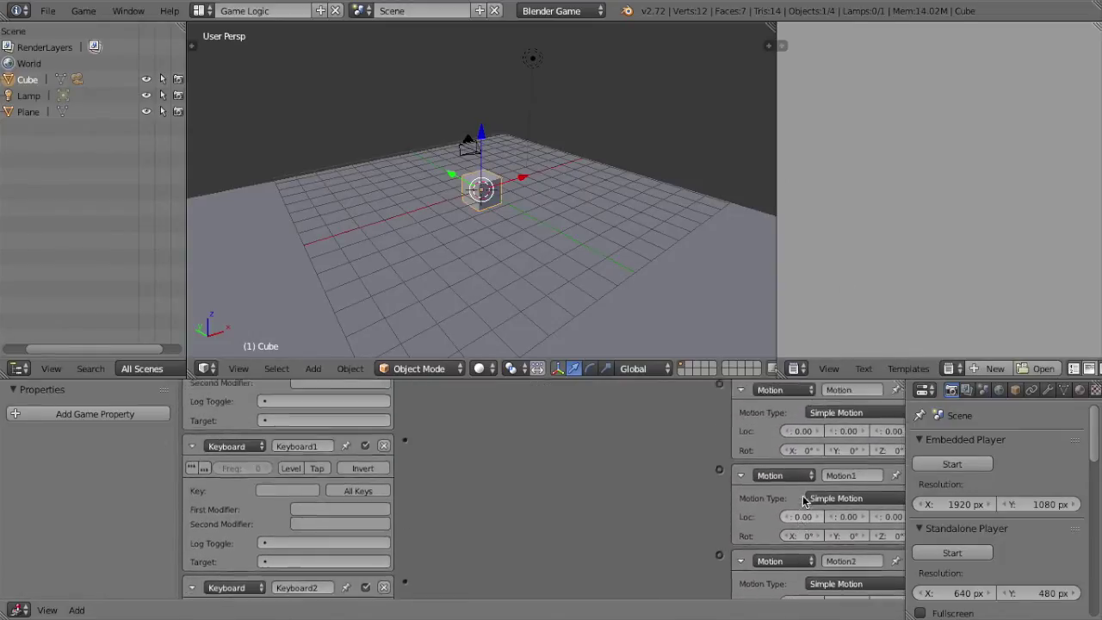
Step: Assign the W key to the cube's first Keyboard sensor
{"action": "middle_click_drag", "start_coordinate": [664, 245], "coordinate": [637, 284]}
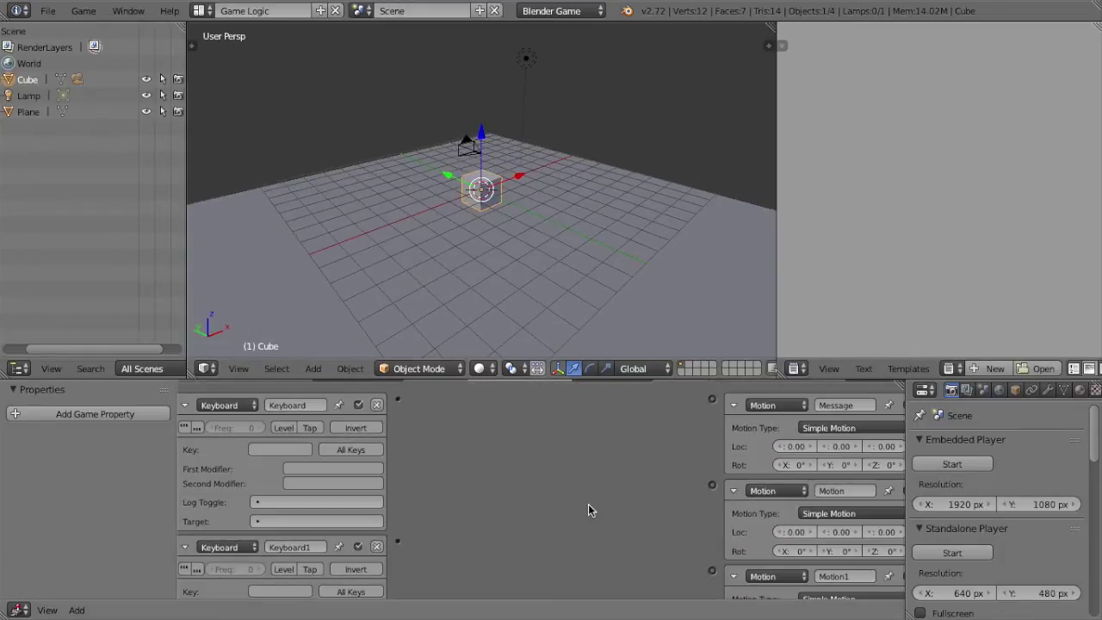
{"action": "left_click", "coordinate": [299, 451]}
{"action": "key", "text": "w"}
Step: Try moving the cube along the Y axis and undo the move
{"action": "middle_click_drag", "start_coordinate": [496, 295], "coordinate": [575, 295]}
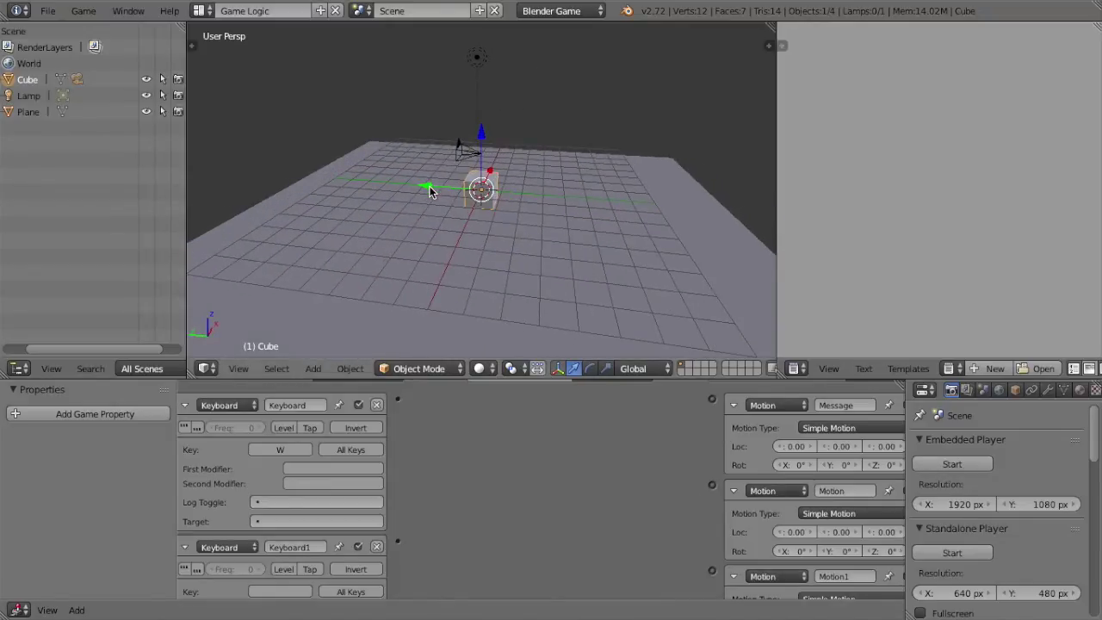
{"action": "left_click_drag", "start_coordinate": [430, 188], "coordinate": [385, 185]}
{"action": "key", "text": "ctrl+z"}
Step: Set the first Motion actuator's Y location to 0.10 and link it to the W sensor through an And controller
{"action": "left_click", "coordinate": [857, 448]}
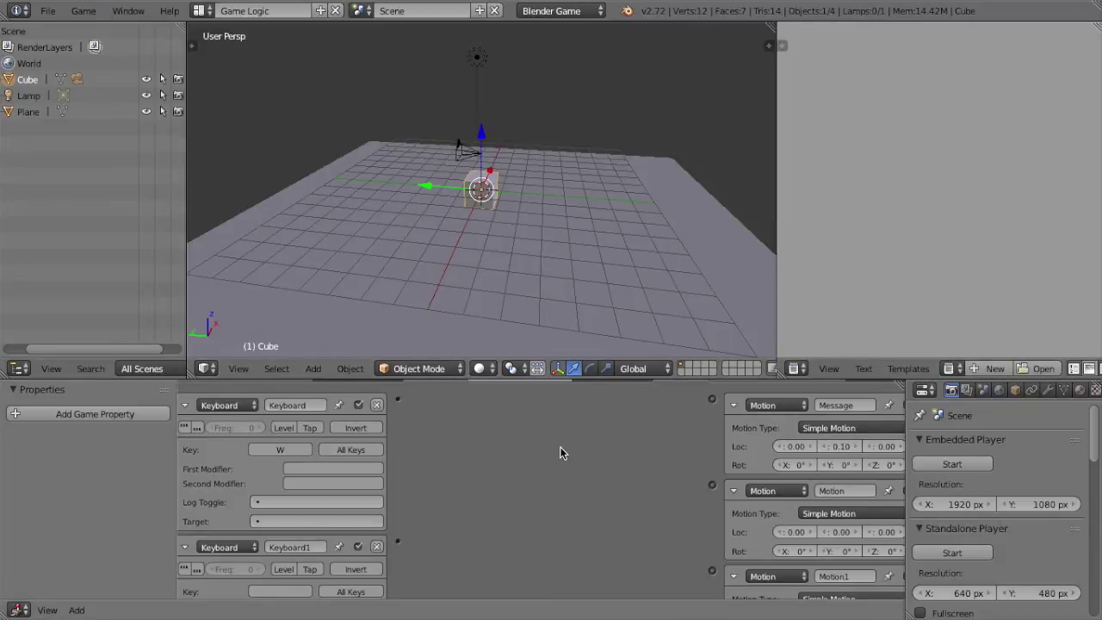
{"action": "scroll", "coordinate": [560, 451], "scroll_direction": "up", "scroll_amount": 2}
{"action": "left_click_drag", "start_coordinate": [398, 437], "coordinate": [712, 433]}
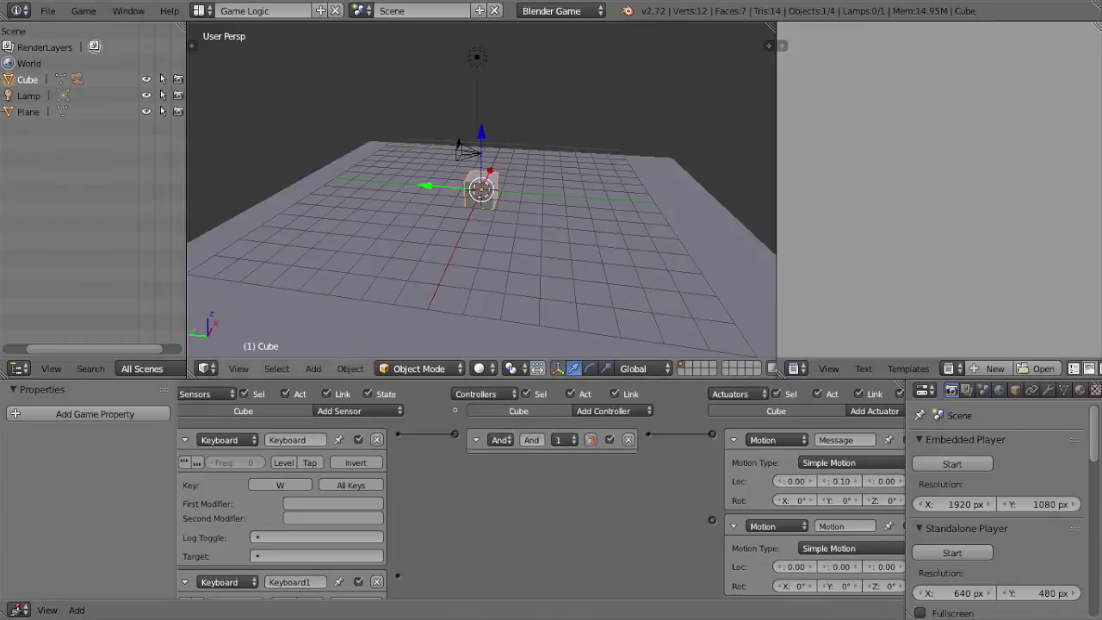
Step: Run the game to test the cube's W movement, and exit it
{"action": "key", "text": "p"}
{"action": "key", "text": "w"}
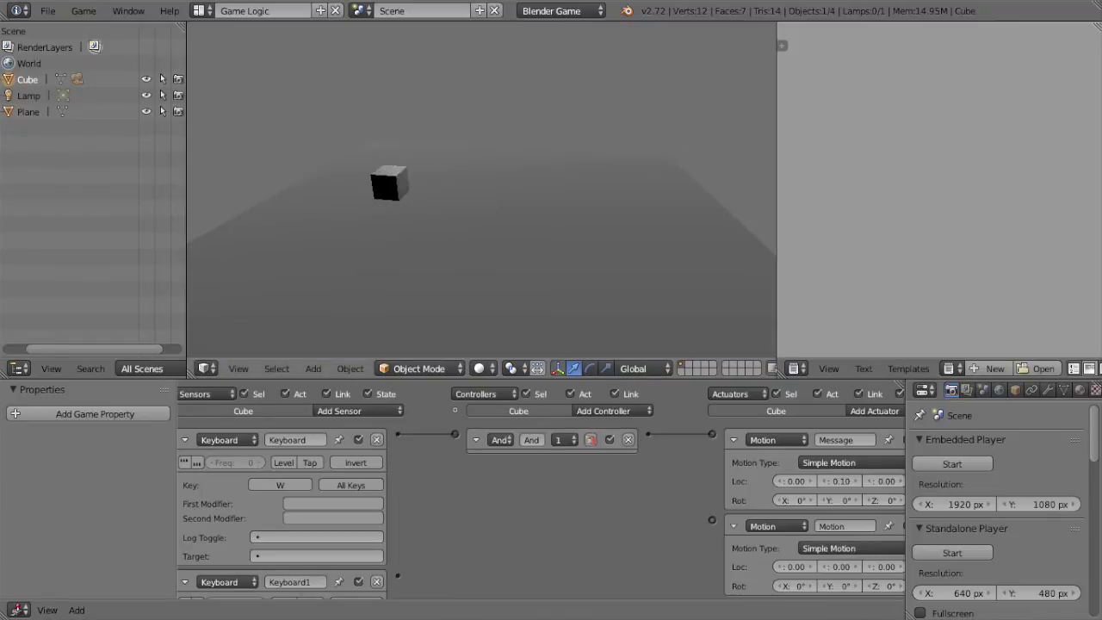
{"action": "key", "text": "Escape"}
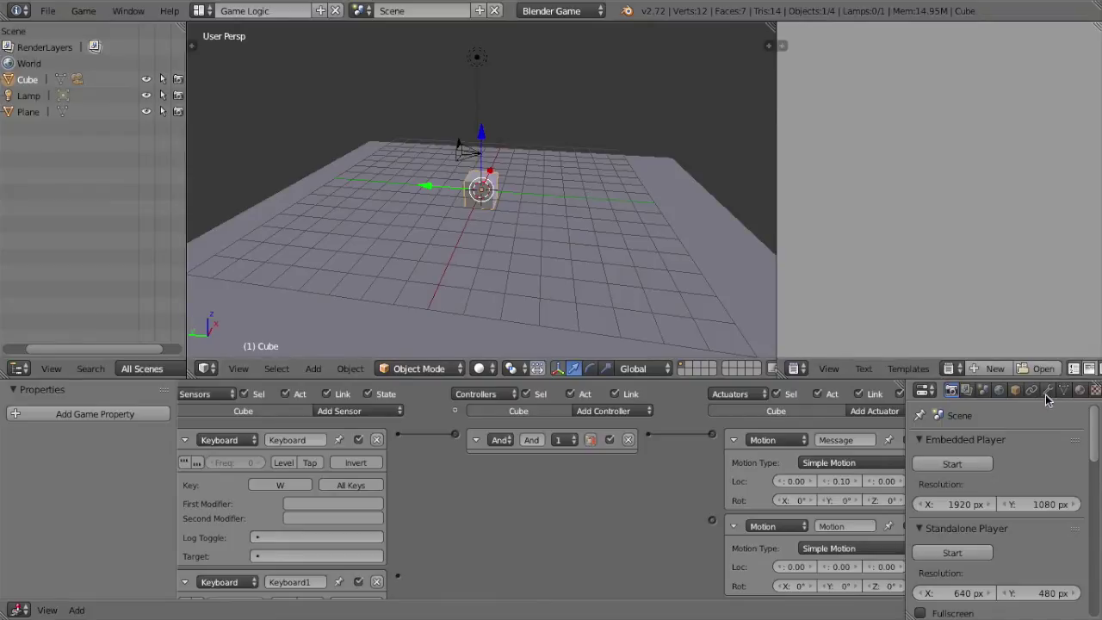
Step: Set the cube's physics type to Character
{"action": "scroll", "coordinate": [1052, 393], "scroll_direction": "down", "scroll_amount": 2}
{"action": "left_click", "coordinate": [1016, 392]}
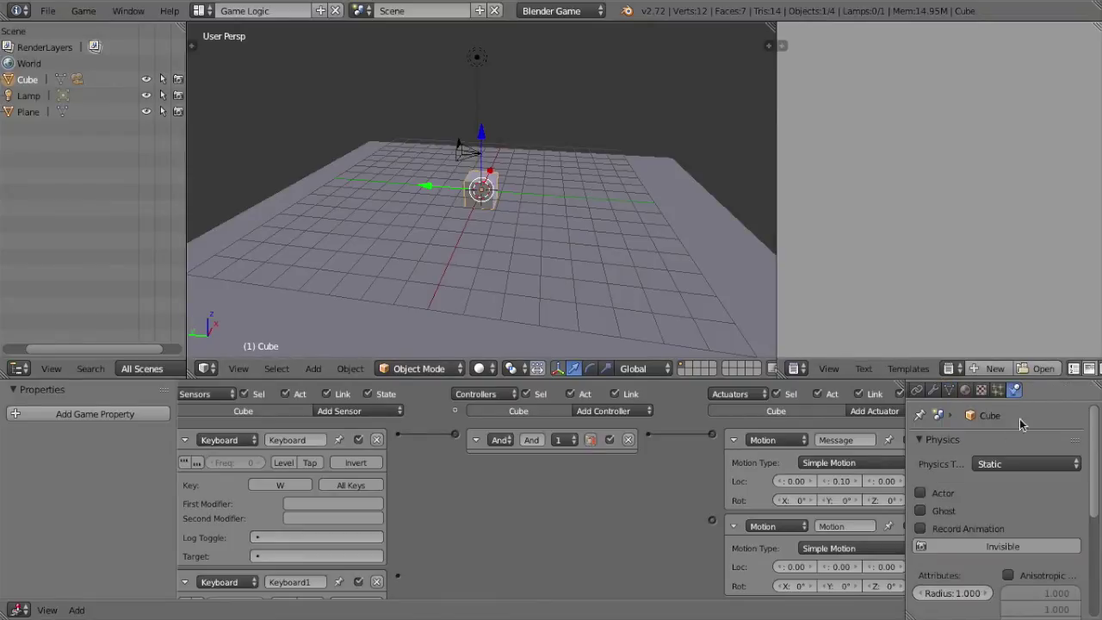
{"action": "left_click", "coordinate": [1024, 463]}
{"action": "left_click", "coordinate": [1030, 303]}
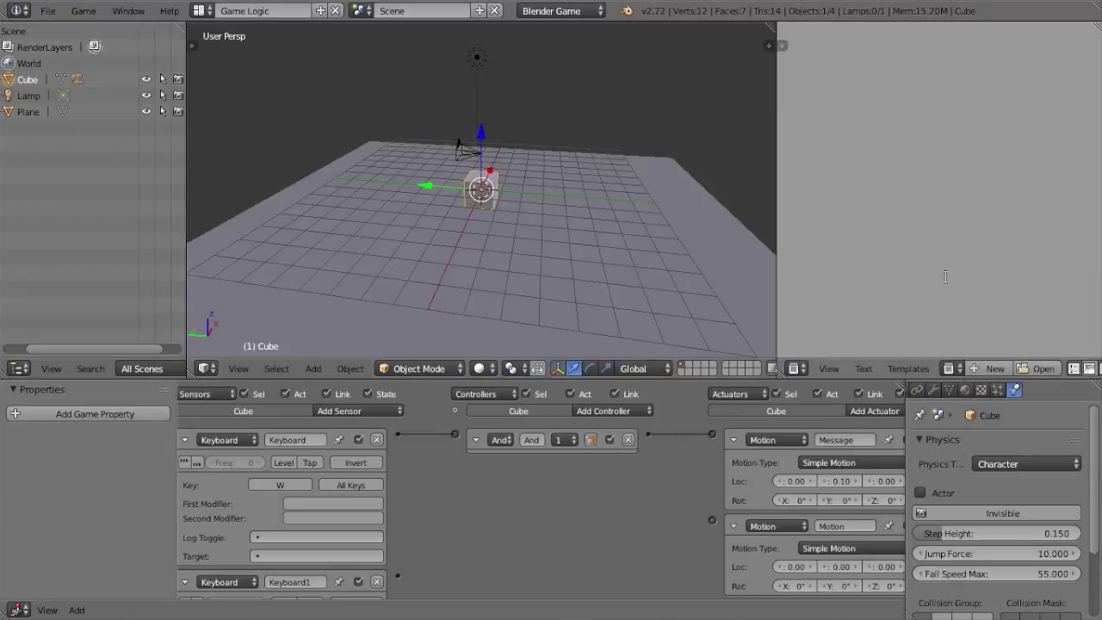
Step: Test the W movement in the game again with the Character physics, and exit
{"action": "key", "text": "p"}
{"action": "key", "text": "w"}
{"action": "key", "text": "Escape"}
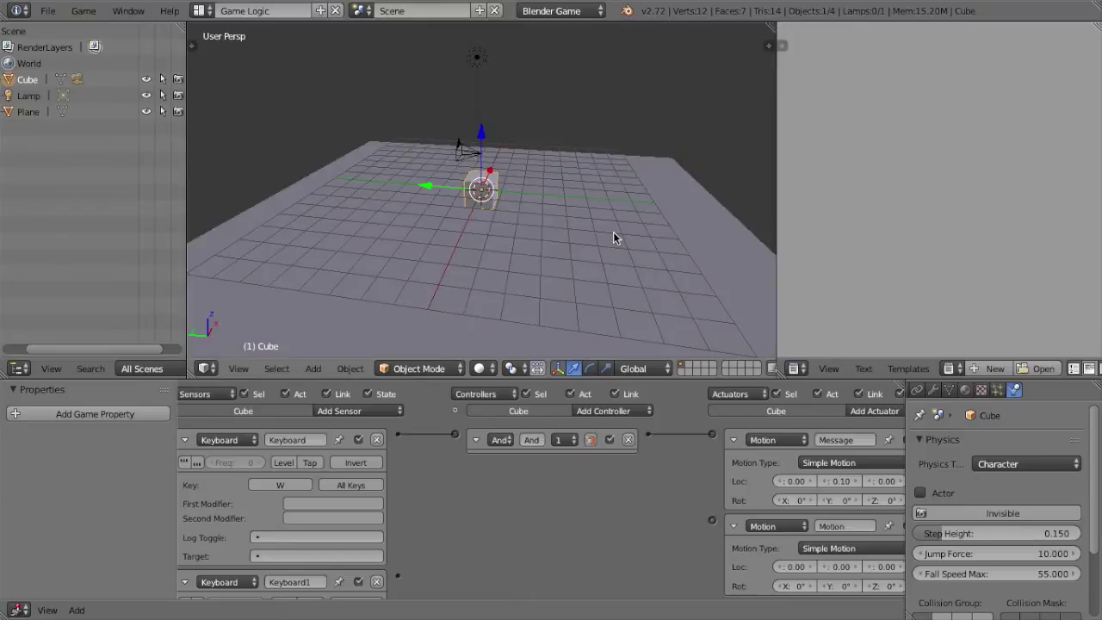
Step: Collapse the sensor, controller and actuator bricks of the W movement
{"action": "left_click", "coordinate": [185, 441]}
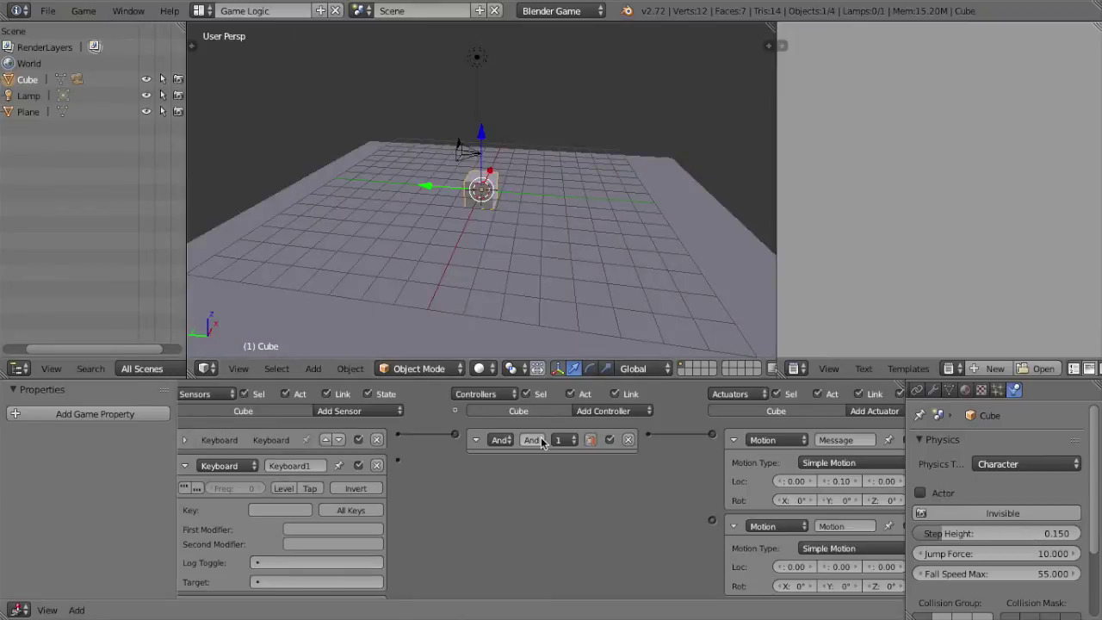
{"action": "left_click", "coordinate": [476, 440]}
{"action": "left_click", "coordinate": [733, 440]}
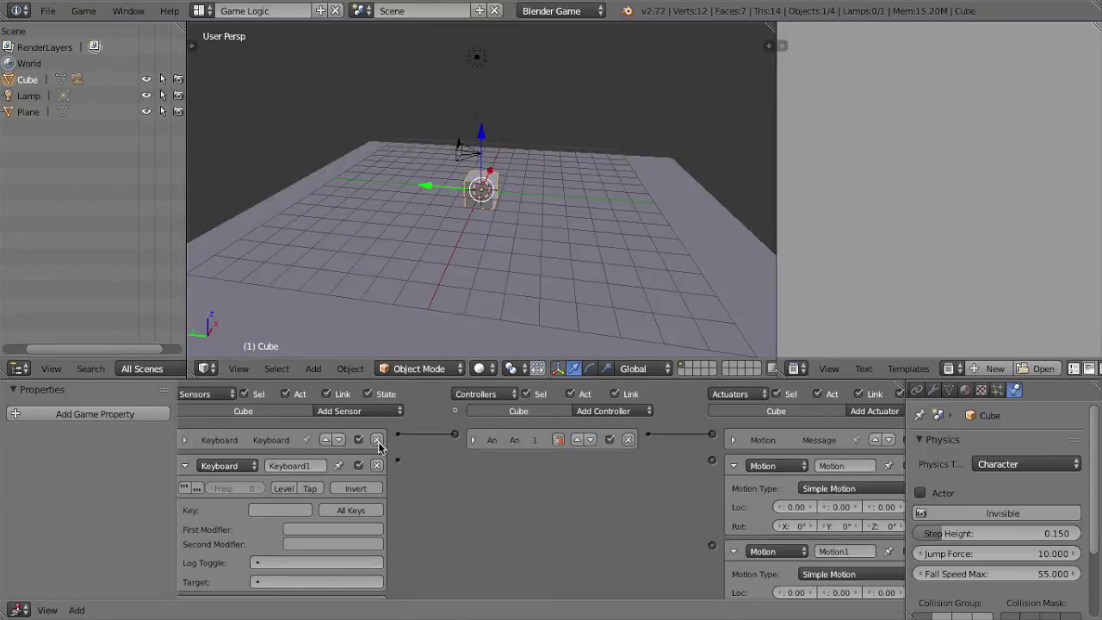
Step: Link the second Keyboard sensor, set to S, to the second Motion actuator with Y location -0.10, and collapse their bricks
{"action": "left_click", "coordinate": [292, 508]}
{"action": "key", "text": "s"}
{"action": "left_click", "coordinate": [824, 508]}
{"action": "left_click_drag", "start_coordinate": [397, 465], "coordinate": [710, 472]}
{"action": "left_click_drag", "start_coordinate": [400, 461], "coordinate": [741, 462]}
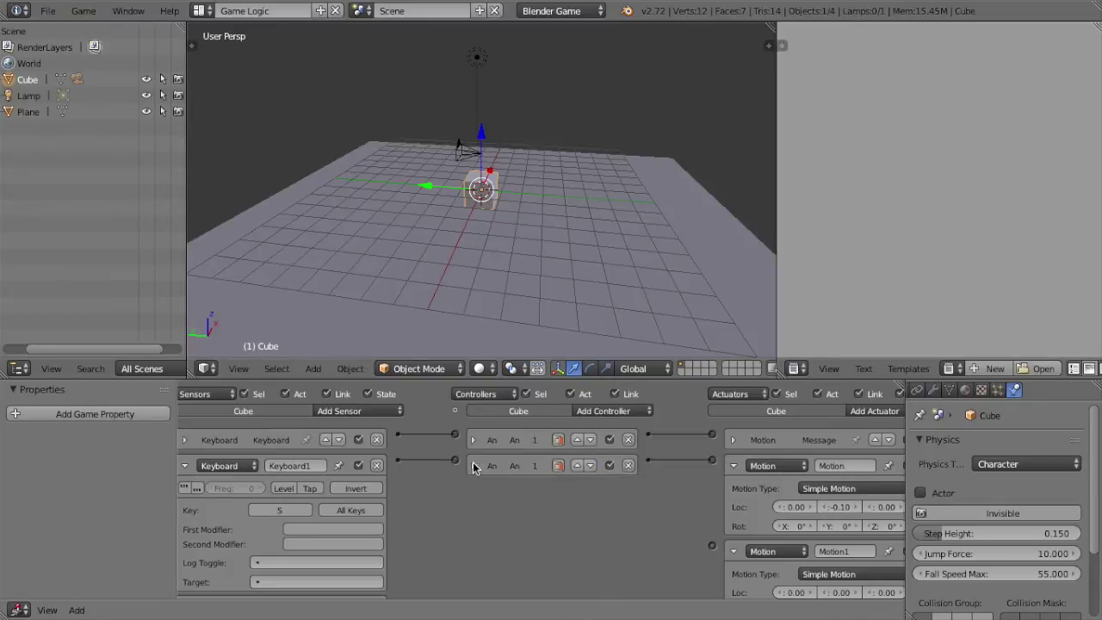
{"action": "left_click", "coordinate": [185, 466]}
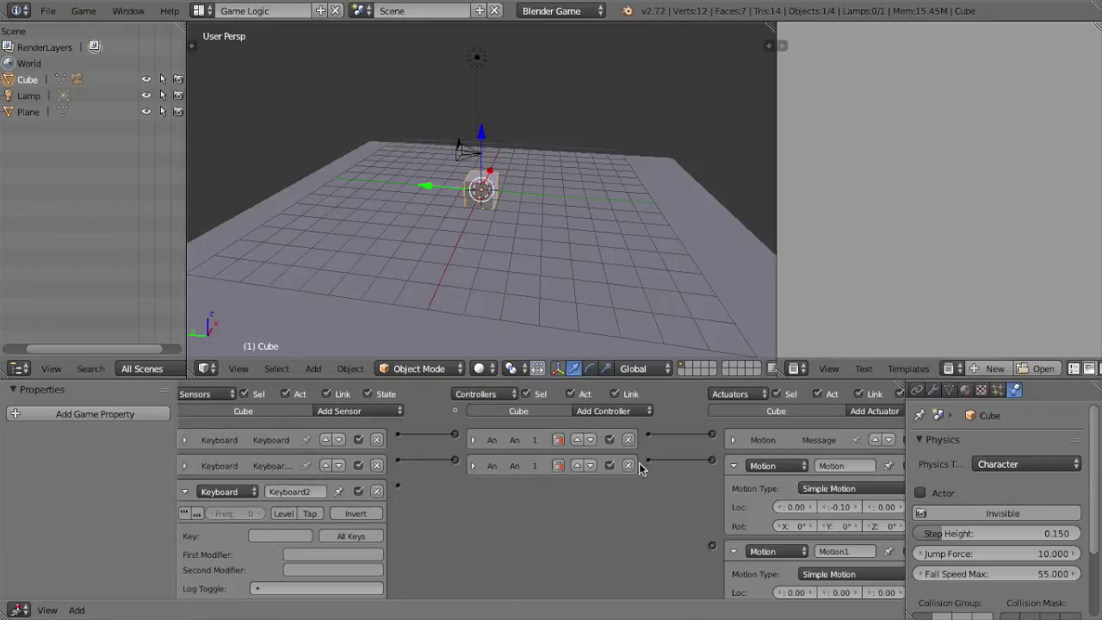
{"action": "left_click", "coordinate": [736, 465]}
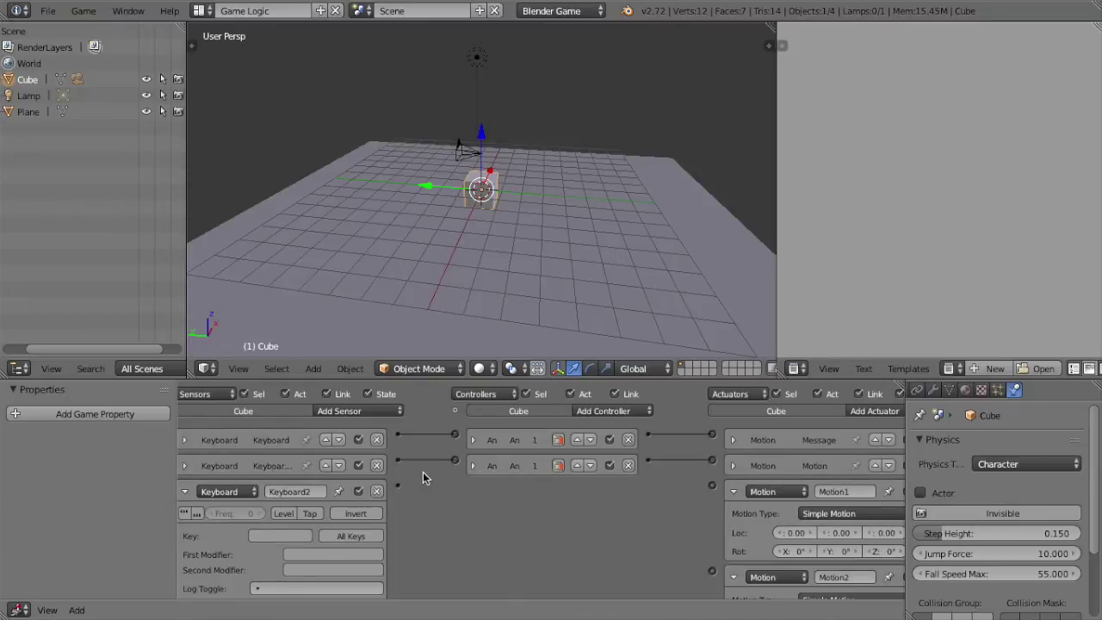
Step: Assign the D key to the third Keyboard sensor and the A key to the fourth
{"action": "middle_click_drag", "start_coordinate": [473, 227], "coordinate": [476, 218]}
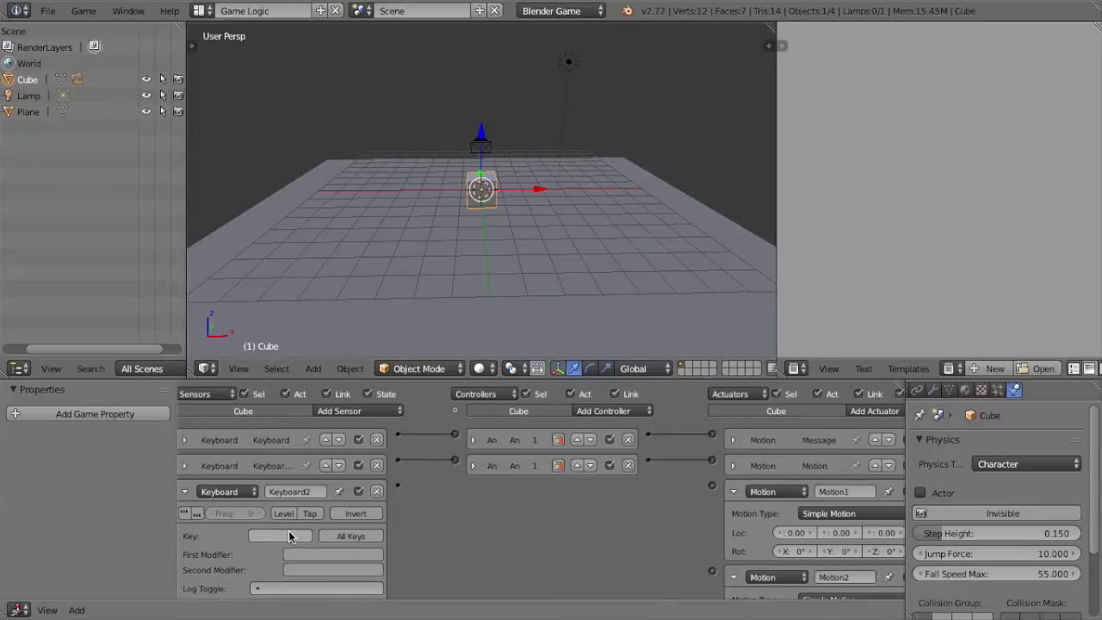
{"action": "scroll", "coordinate": [551, 506], "scroll_direction": "down", "scroll_amount": 5}
{"action": "left_click", "coordinate": [292, 505]}
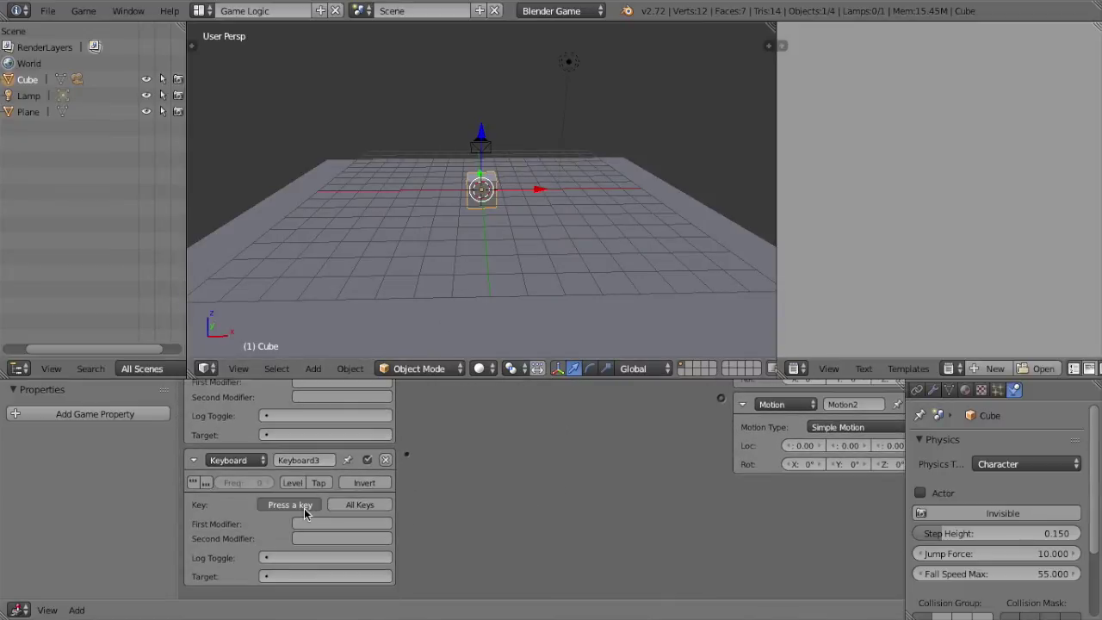
{"action": "key", "text": "a"}
{"action": "scroll", "coordinate": [449, 495], "scroll_direction": "up", "scroll_amount": 4}
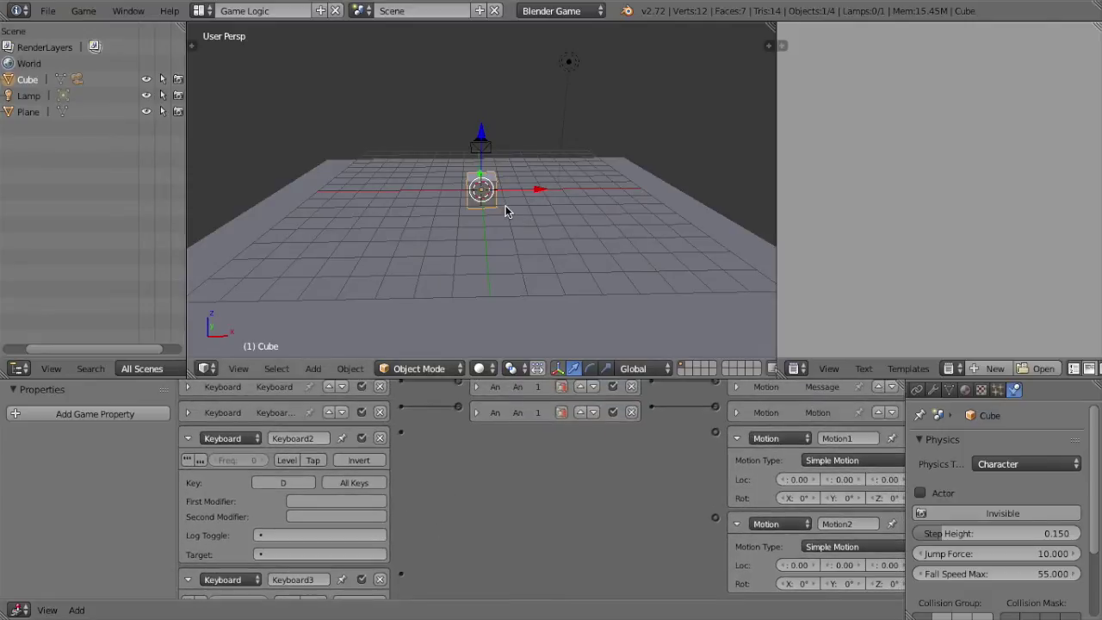
Step: Link the D sensor to the third Motion actuator with X location 0.10, and test the movement in the game
{"action": "left_click", "coordinate": [813, 479]}
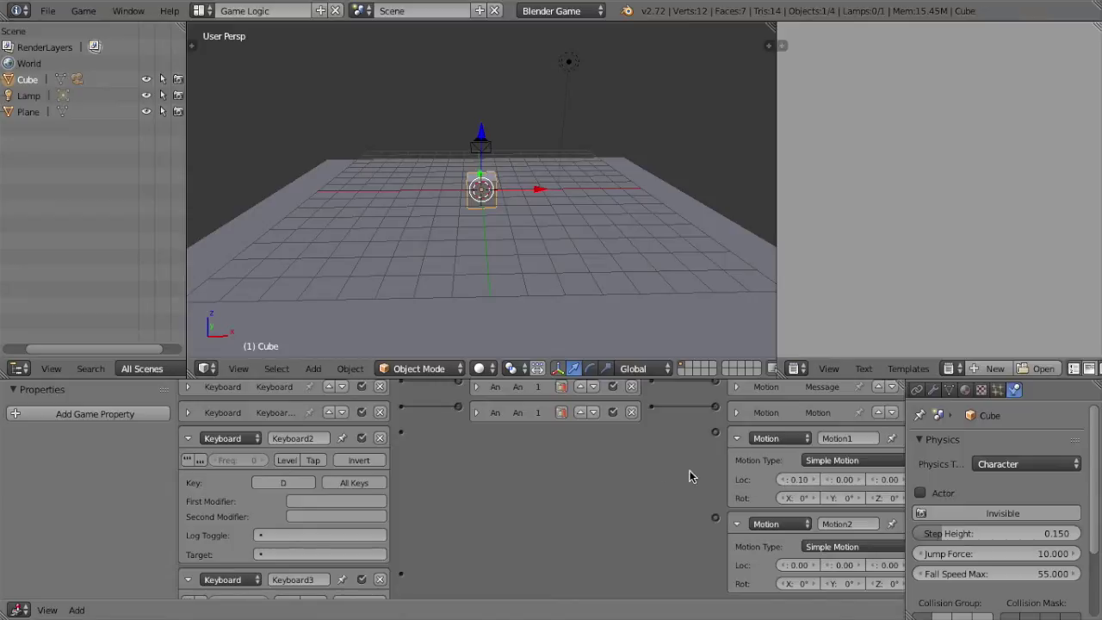
{"action": "left_click_drag", "start_coordinate": [400, 437], "coordinate": [714, 432]}
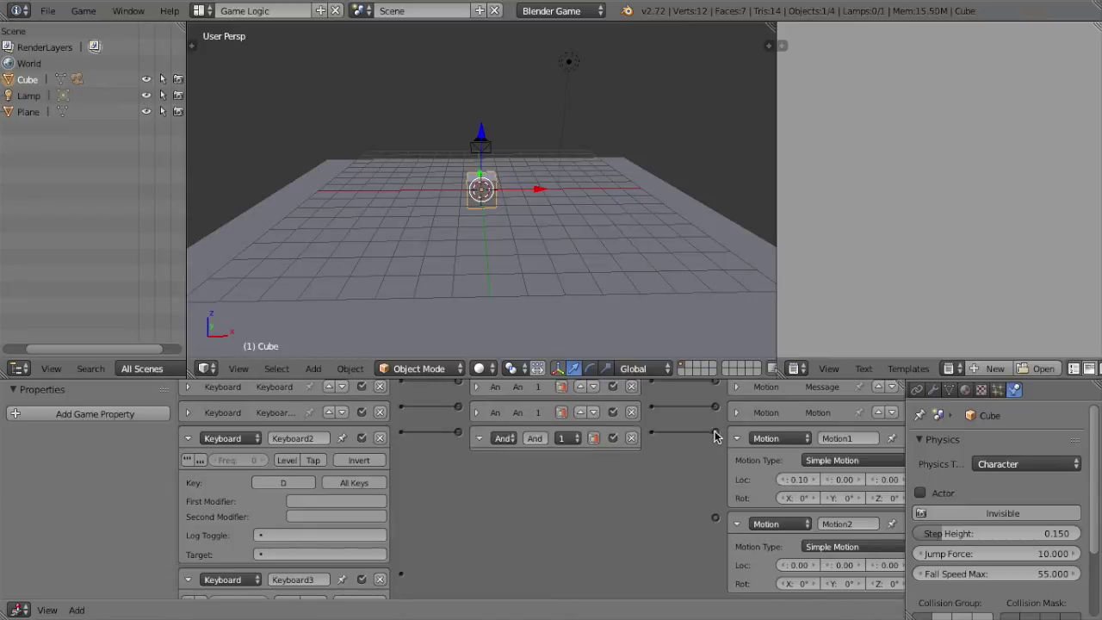
{"action": "key", "text": "p"}
{"action": "key", "text": "d"}
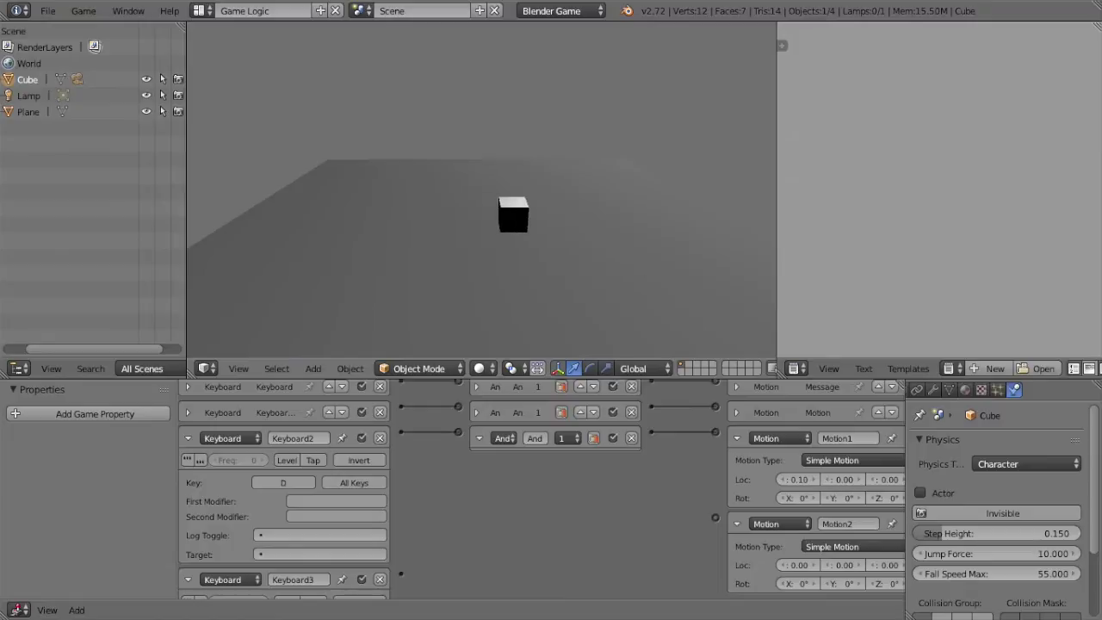
{"action": "key", "text": "Escape"}
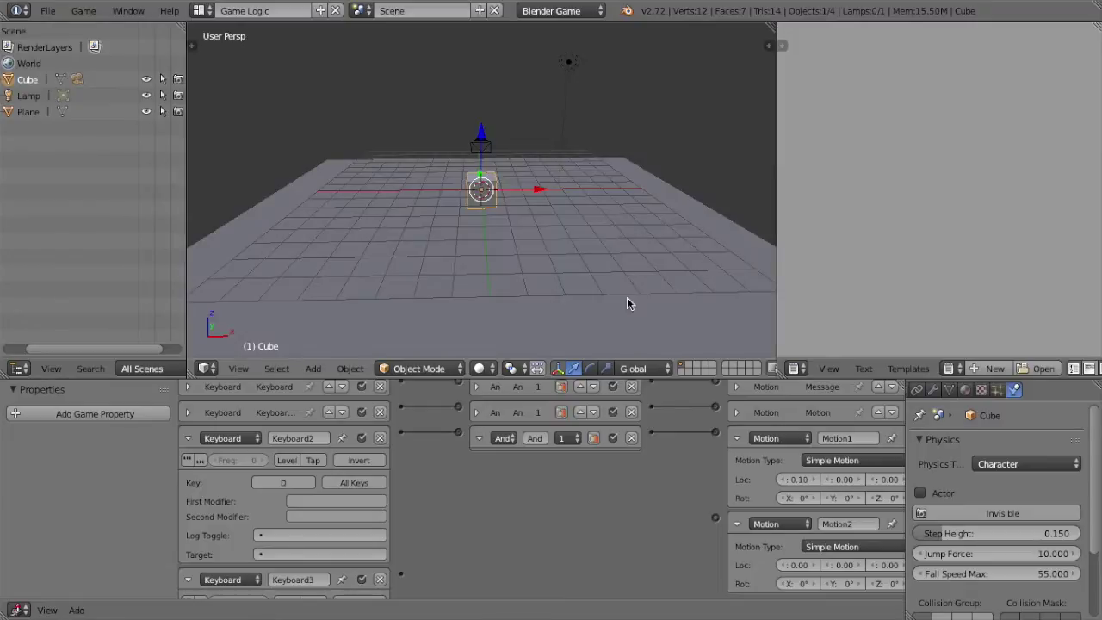
{"action": "scroll", "coordinate": [408, 463], "scroll_direction": "down", "scroll_amount": 3}
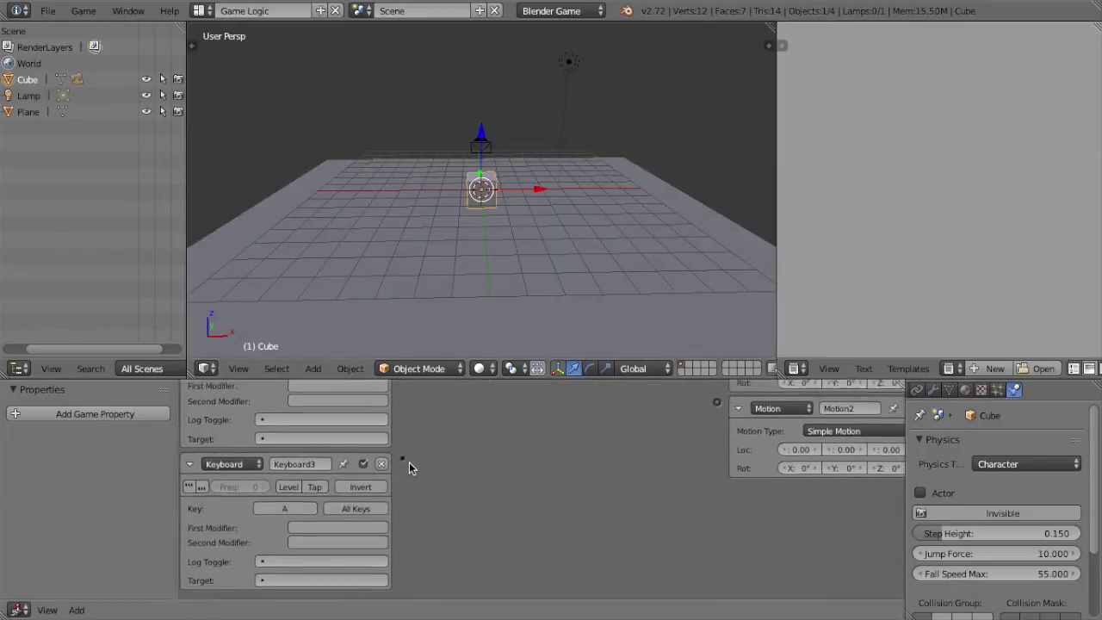
Step: Collapse the sensor, controller and actuator bricks of the D movement
{"action": "scroll", "coordinate": [409, 466], "scroll_direction": "up", "scroll_amount": 3}
{"action": "left_click", "coordinate": [189, 431]}
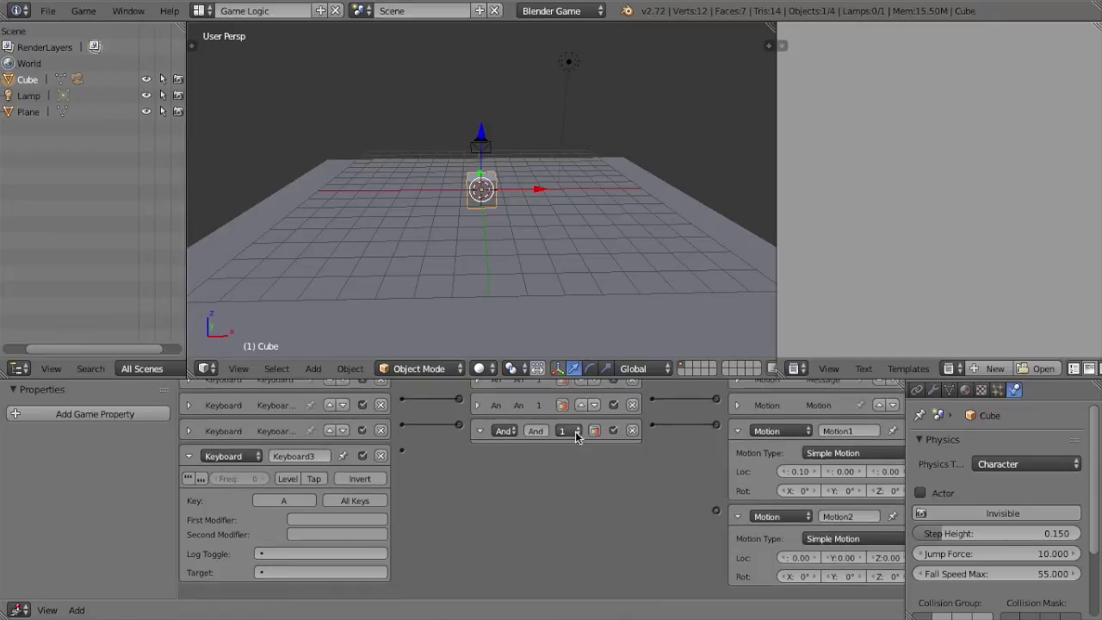
{"action": "left_click", "coordinate": [479, 431]}
{"action": "left_click", "coordinate": [737, 432]}
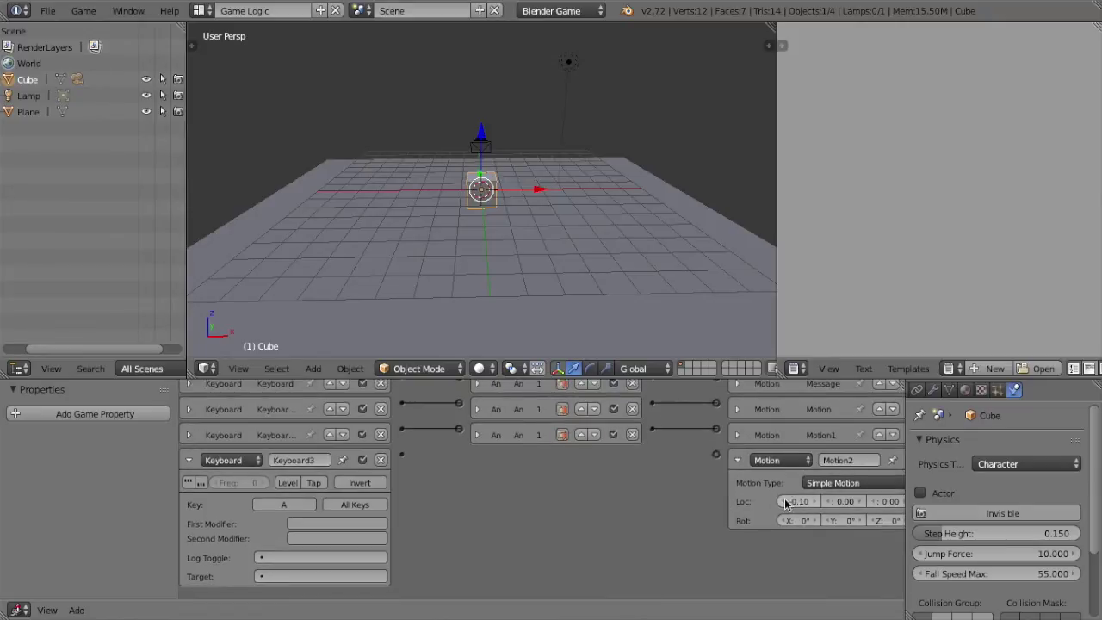
Step: Link the fourth Keyboard sensor, set to A, to the fourth Motion actuator and collapse their bricks
{"action": "left_click_drag", "start_coordinate": [402, 454], "coordinate": [716, 458]}
{"action": "left_click", "coordinate": [738, 460]}
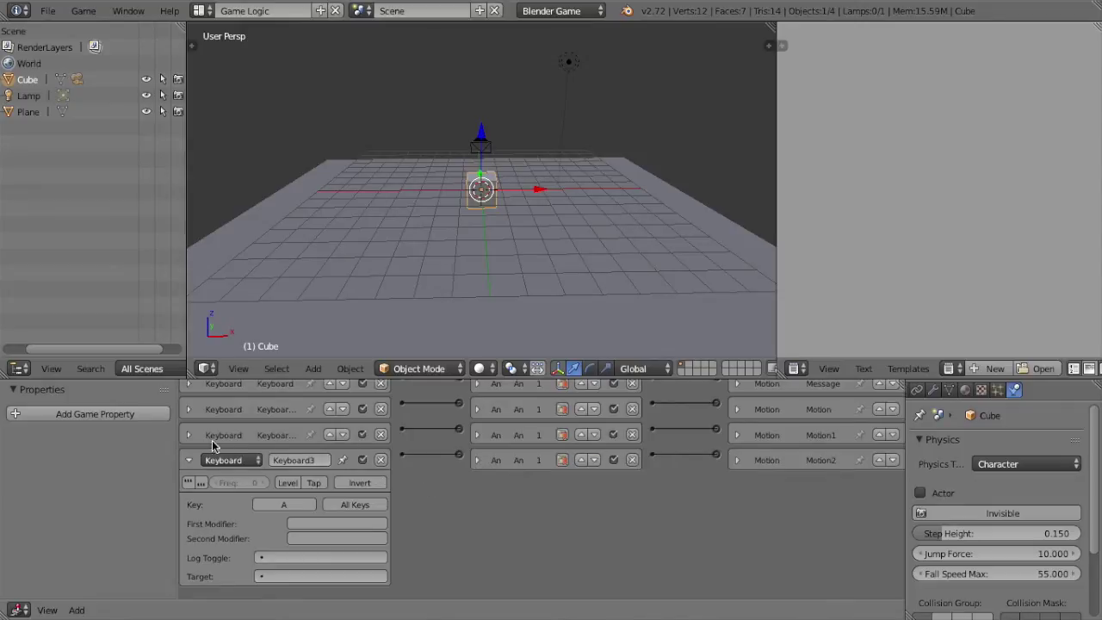
{"action": "left_click", "coordinate": [189, 460]}
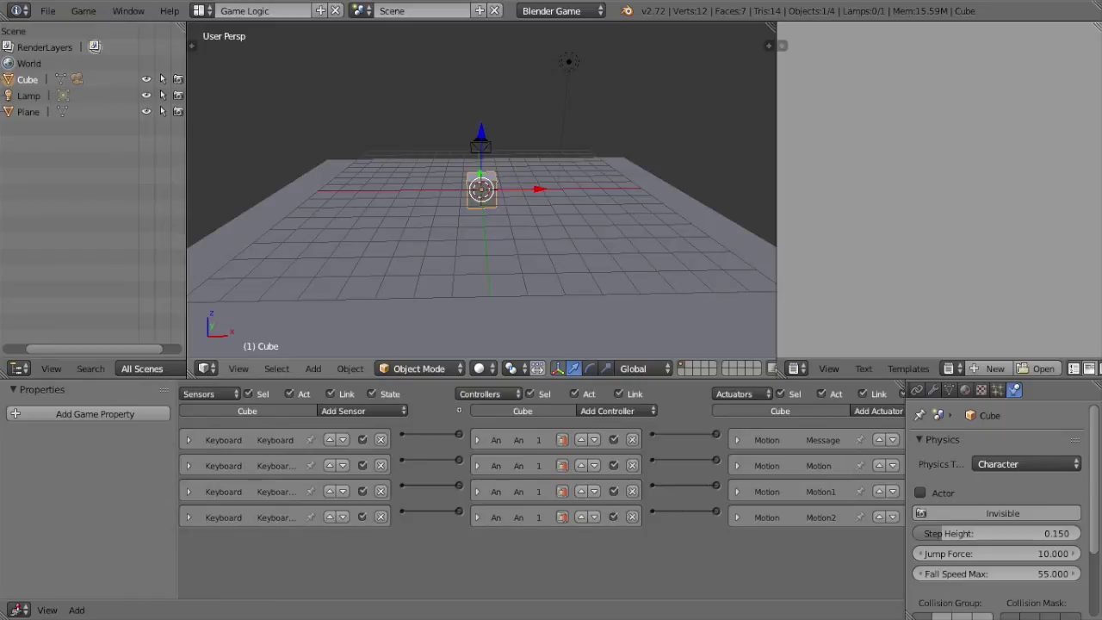
Step: Run the game, test the cube's movement with W, S, D and A, and exit
{"action": "key", "text": "p"}
{"action": "key", "text": "w"}
{"action": "key", "text": "s"}
{"action": "key", "text": "d"}
{"action": "key", "text": "a"}
{"action": "key", "text": "Escape"}
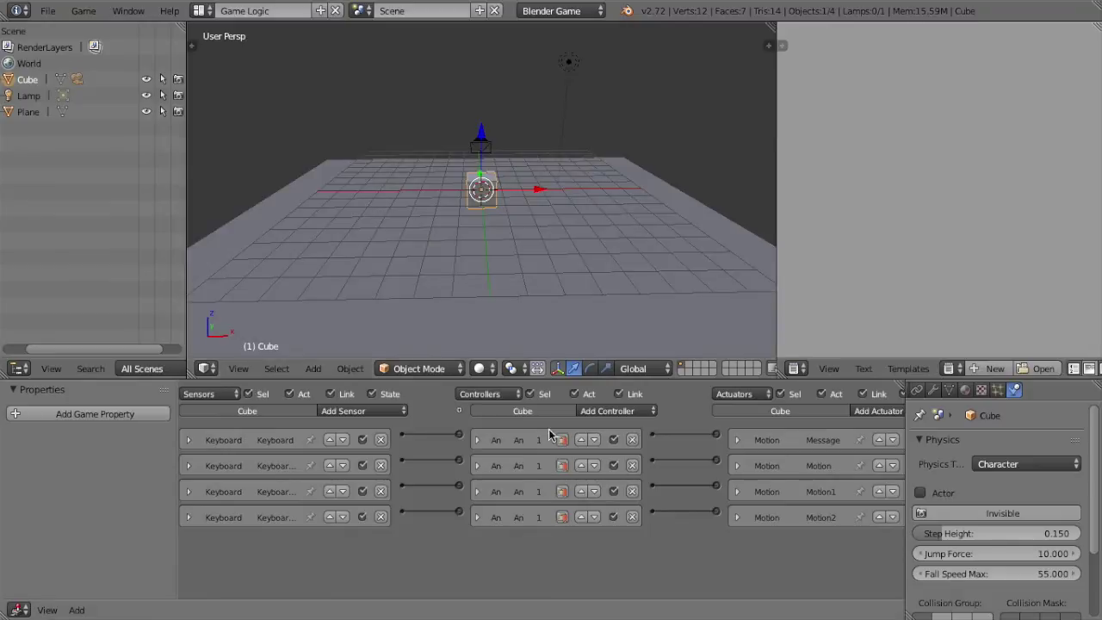
Step: Add a fifth Keyboard sensor and a fifth Motion actuator to the cube, with the actuator's motion type set to Character Motion
{"action": "left_click", "coordinate": [349, 411]}
{"action": "left_click", "coordinate": [376, 502]}
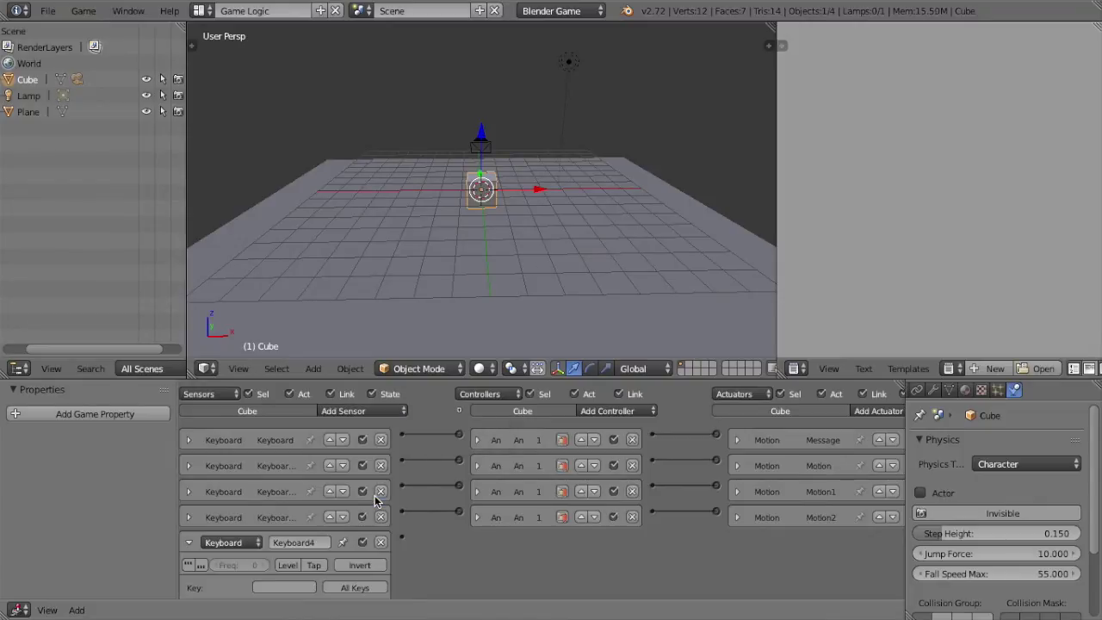
{"action": "left_click", "coordinate": [874, 412]}
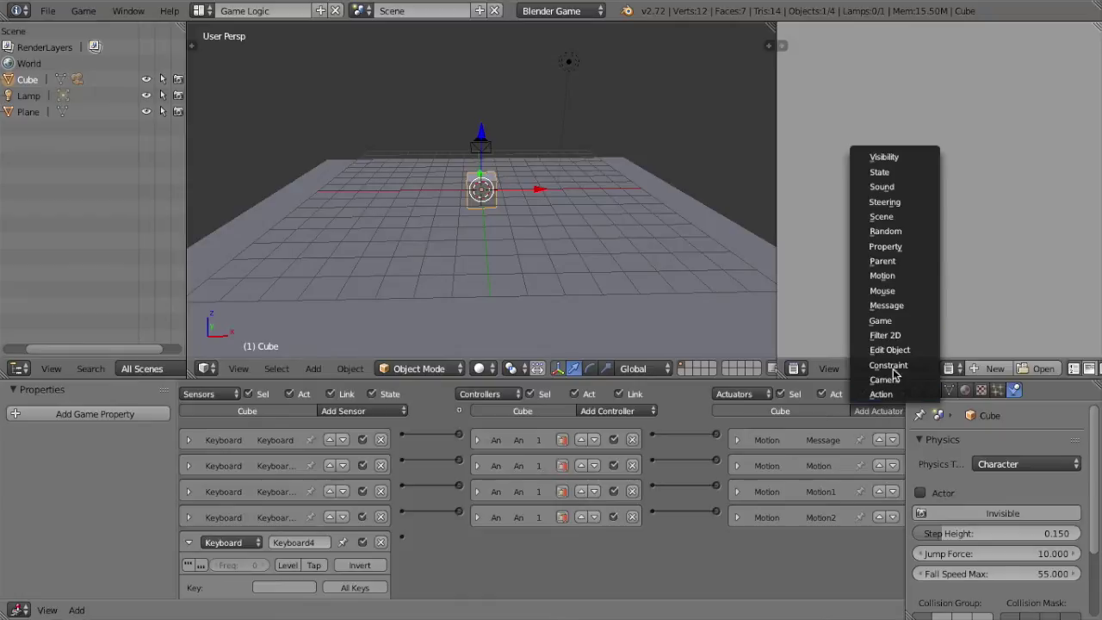
{"action": "left_click", "coordinate": [903, 276]}
{"action": "scroll", "coordinate": [889, 475], "scroll_direction": "right", "scroll_amount": 2}
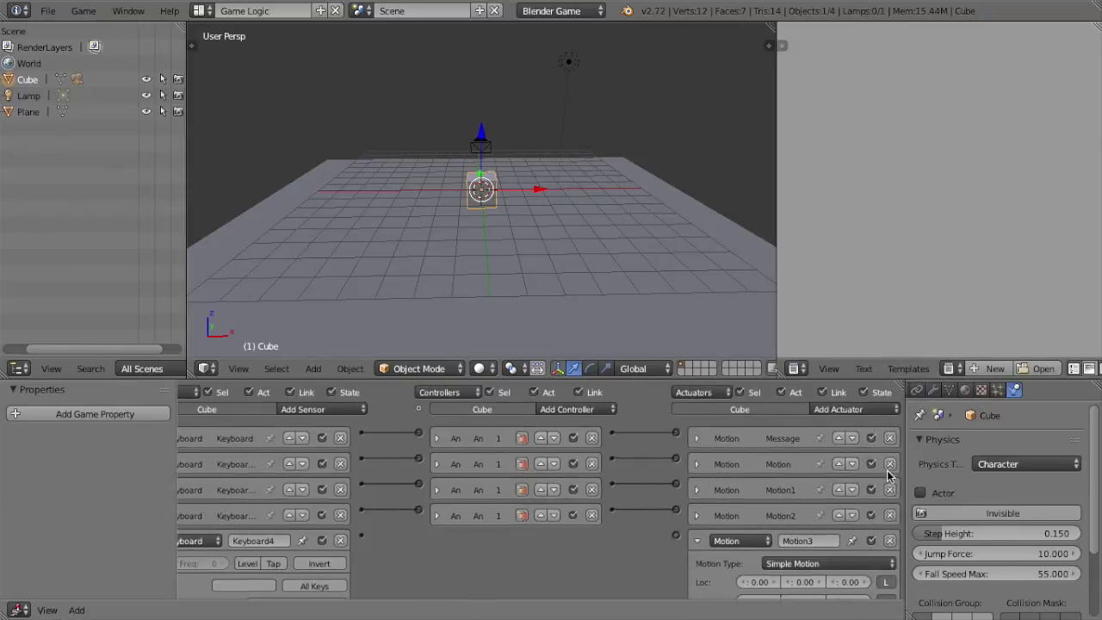
{"action": "scroll", "coordinate": [890, 475], "scroll_direction": "down", "scroll_amount": 3}
{"action": "left_click", "coordinate": [800, 483]}
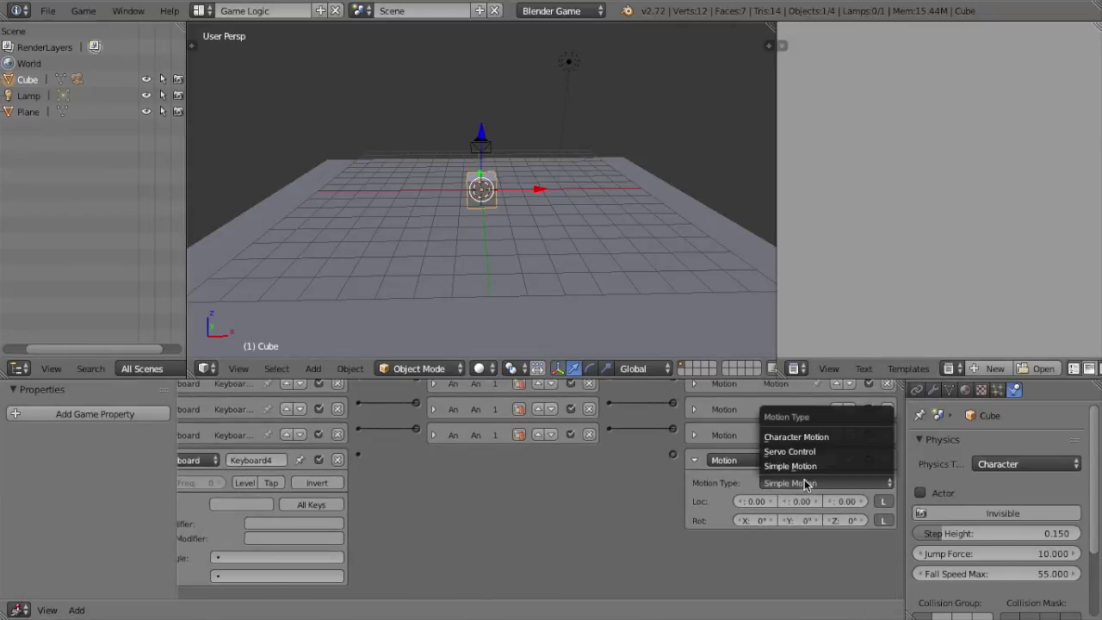
{"action": "left_click", "coordinate": [813, 439]}
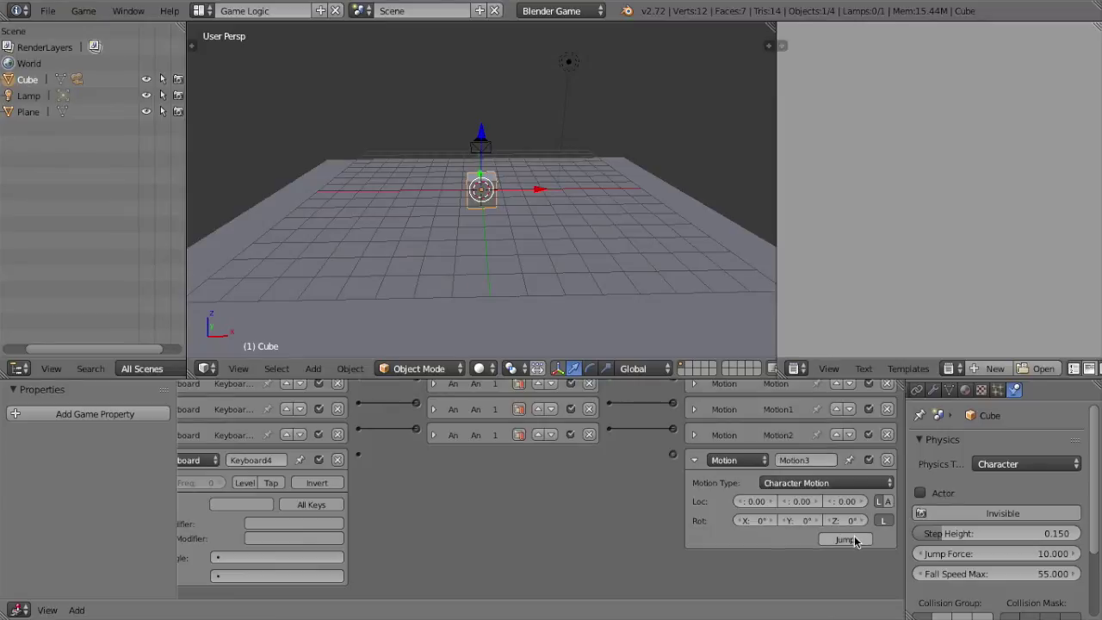
Step: Link the fifth Keyboard sensor to the Character Motion actuator and assign the Spacebar as its key
{"action": "scroll", "coordinate": [478, 505], "scroll_direction": "left", "scroll_amount": 2, "text": "ctrl"}
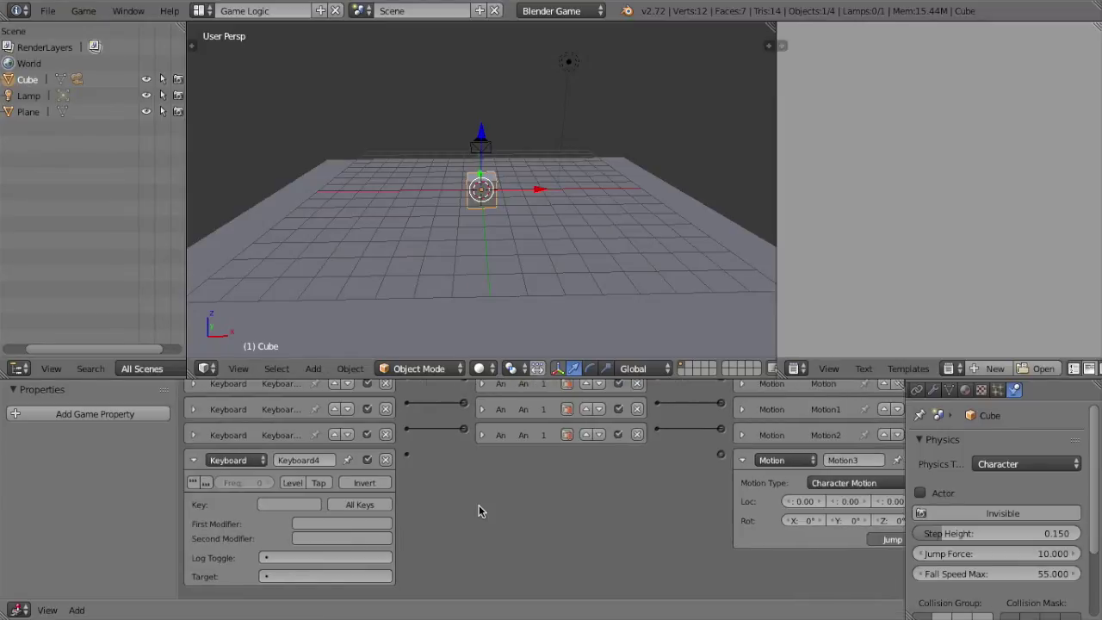
{"action": "left_click_drag", "start_coordinate": [409, 458], "coordinate": [721, 454]}
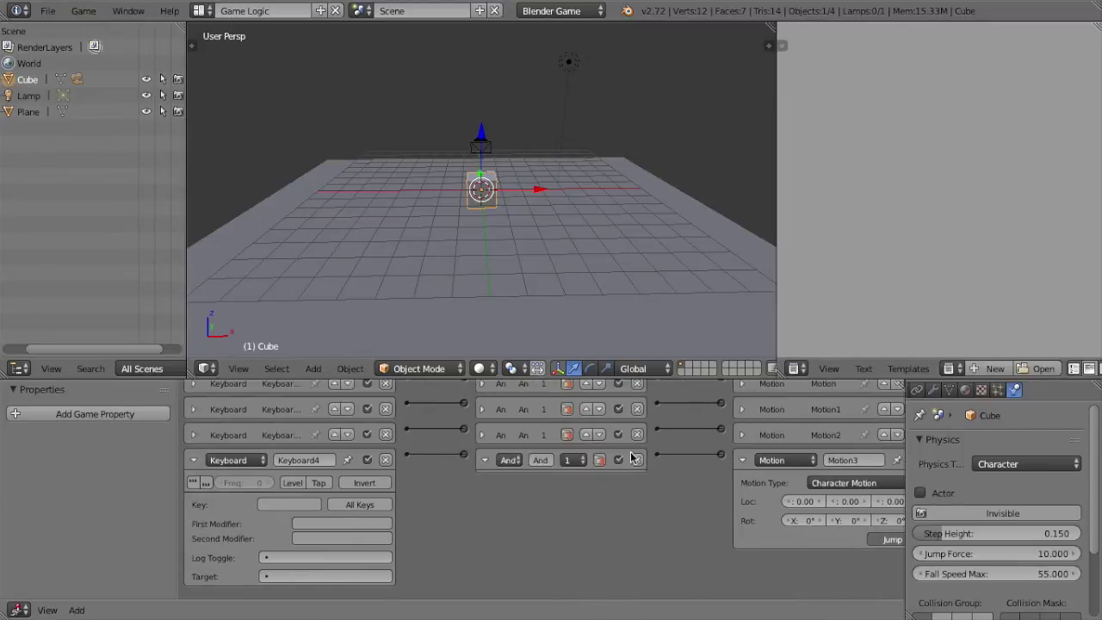
{"action": "left_click", "coordinate": [264, 501]}
{"action": "key", "text": "space"}
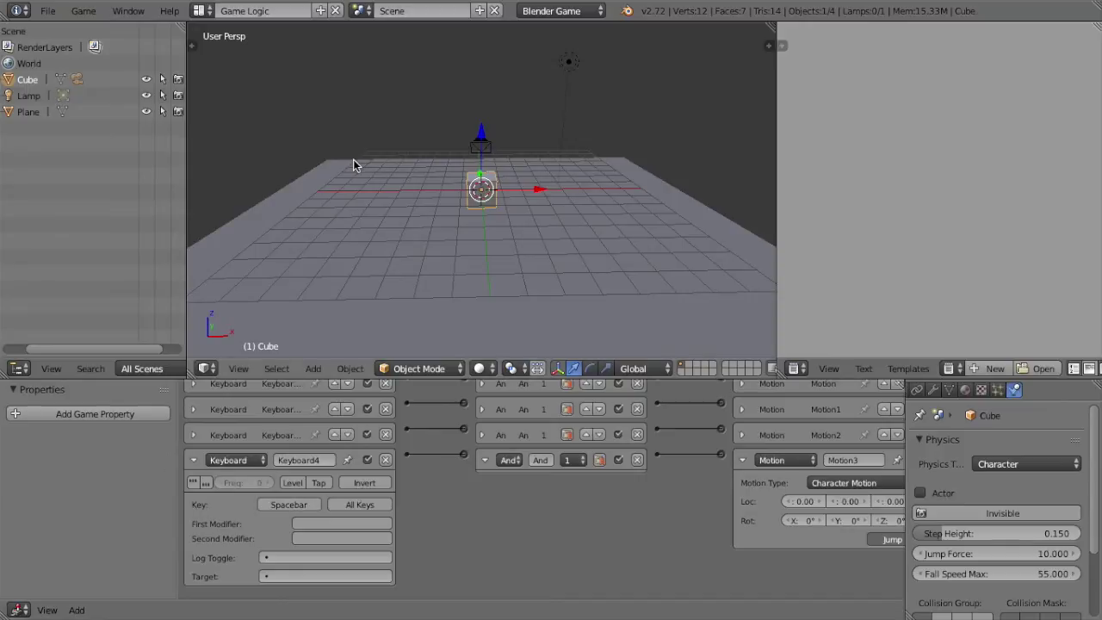
Step: Run the game and test jumping with the Spacebar together with the W, S, A and D movement
{"action": "key", "text": "p"}
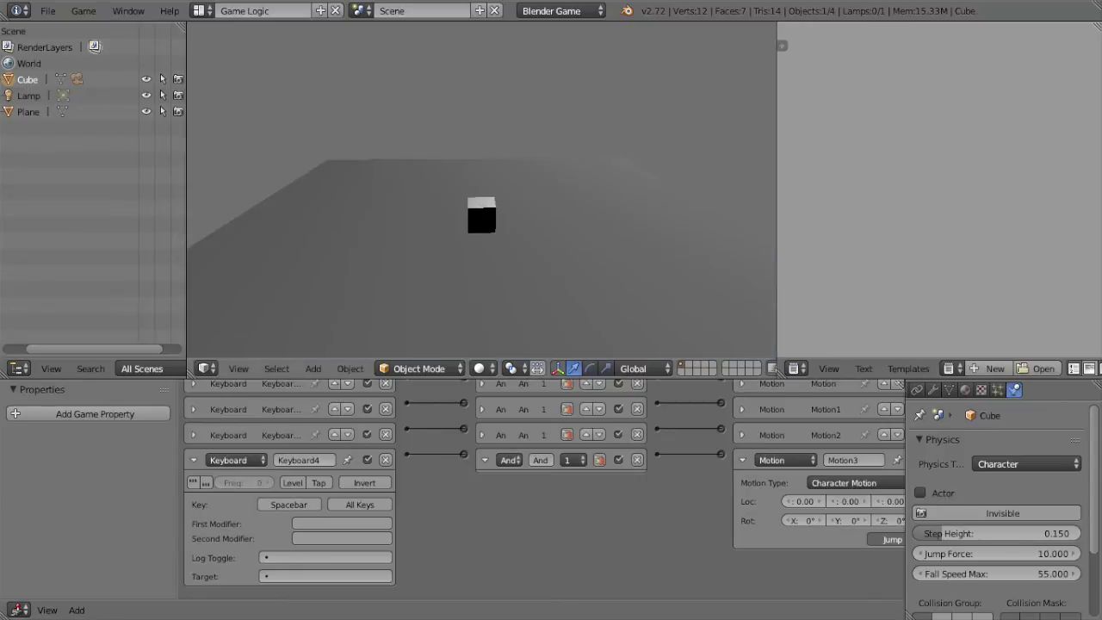
{"action": "key", "text": "space"}
{"action": "key", "text": "space"}
{"action": "key", "text": "w"}
{"action": "key", "text": "s"}
{"action": "key", "text": "a"}
{"action": "key", "text": "d"}
{"action": "key", "text": "space"}
{"action": "key", "text": "Escape"}
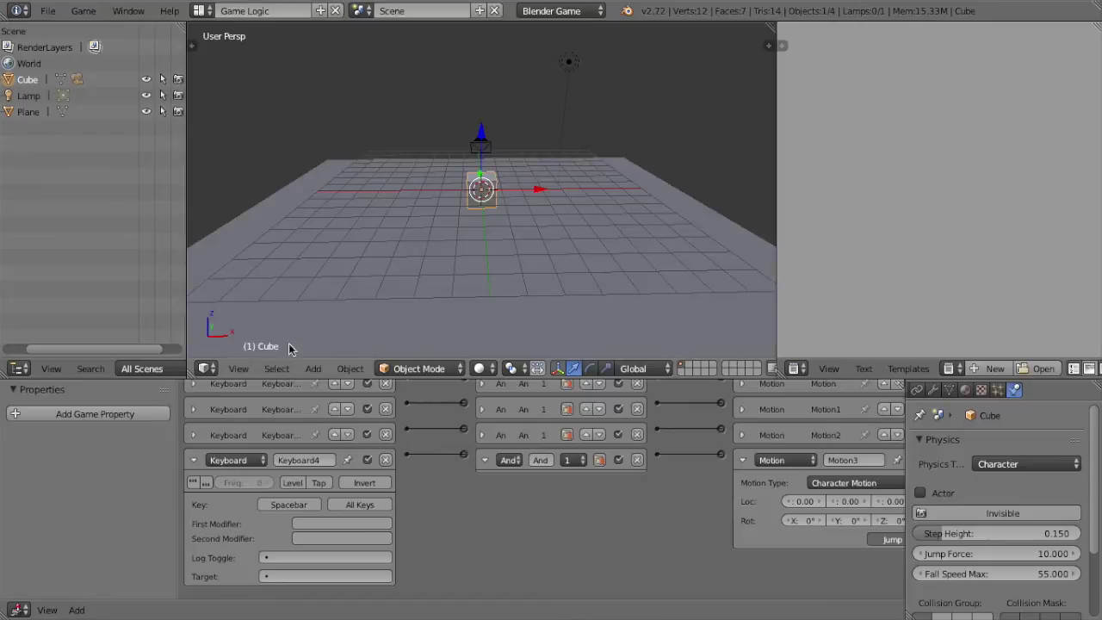
Step: Collapse the bricks of the Spacebar jump and add a sixth Keyboard sensor to the cube
{"action": "left_click", "coordinate": [193, 461]}
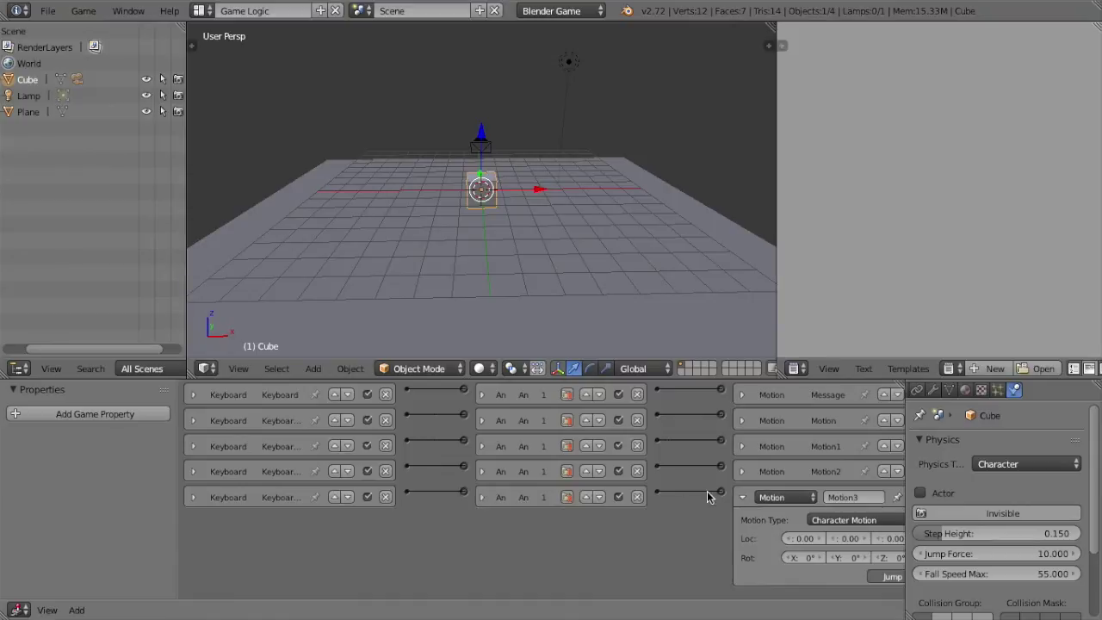
{"action": "left_click", "coordinate": [743, 497]}
{"action": "left_click", "coordinate": [329, 411]}
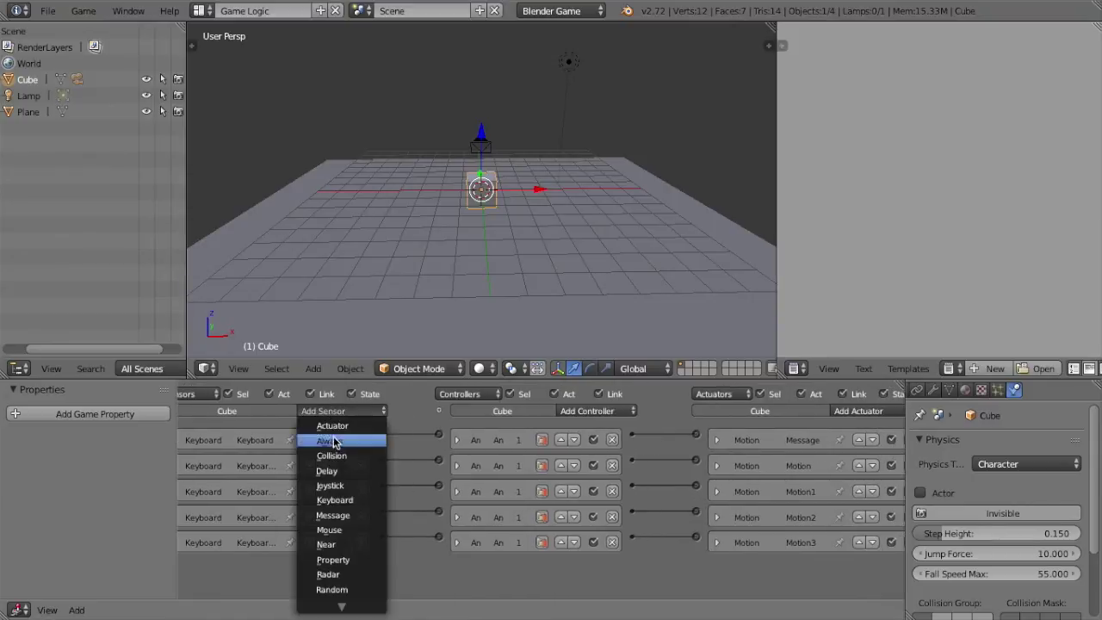
{"action": "left_click", "coordinate": [335, 499]}
{"action": "scroll", "coordinate": [351, 499], "scroll_direction": "down", "scroll_amount": 5}
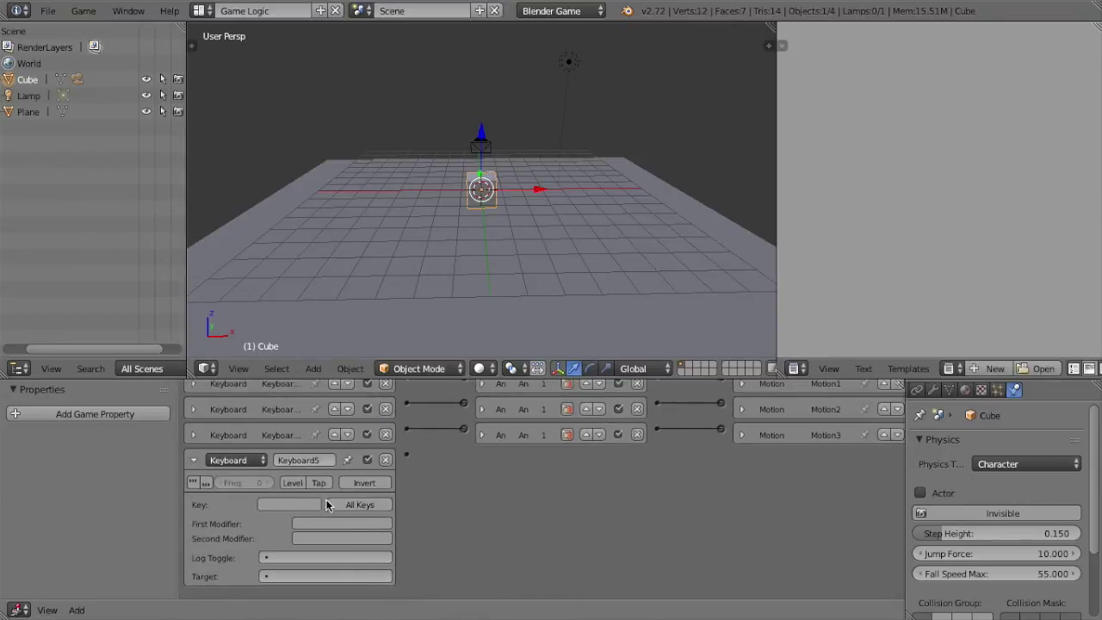
Step: Set the sixth Keyboard sensor's key to W and its first modifier to Left Shift
{"action": "left_click", "coordinate": [310, 505]}
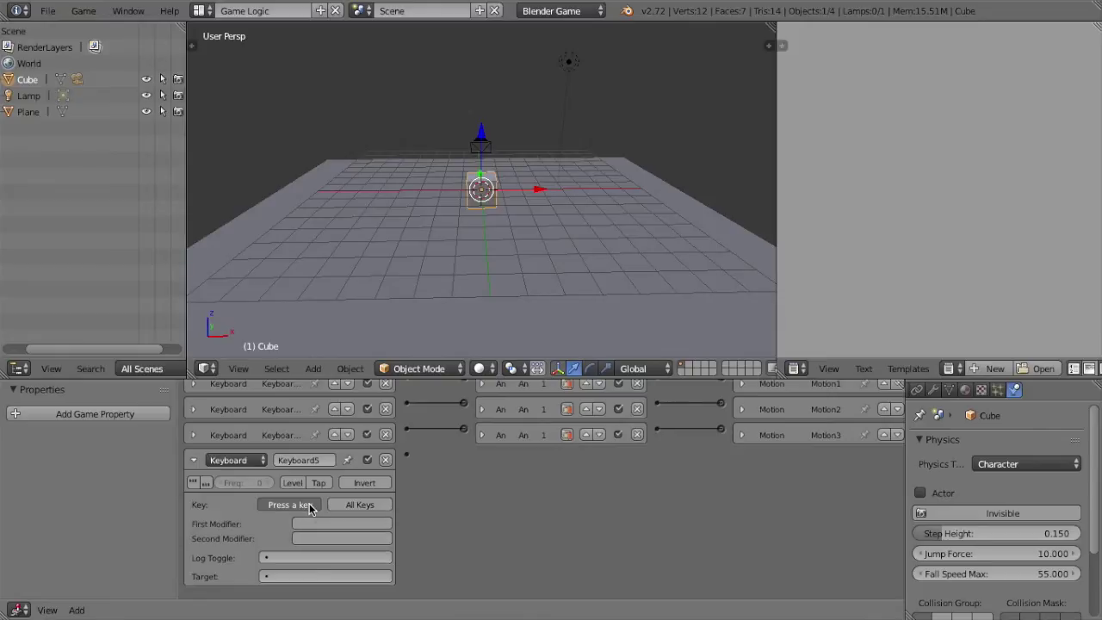
{"action": "key", "text": "w"}
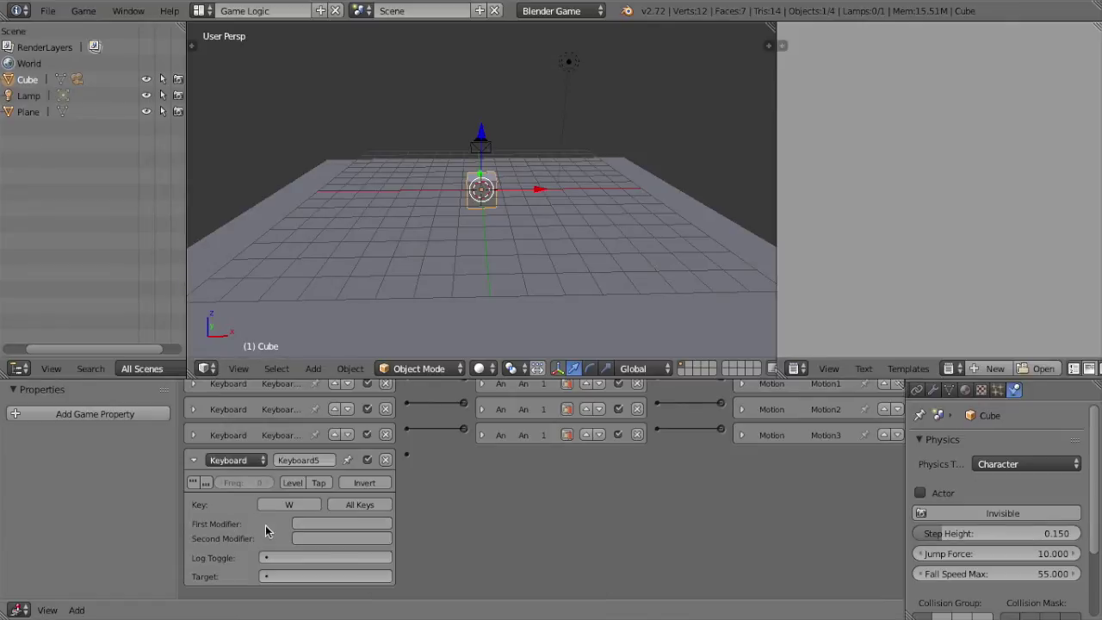
{"action": "left_click", "coordinate": [305, 525]}
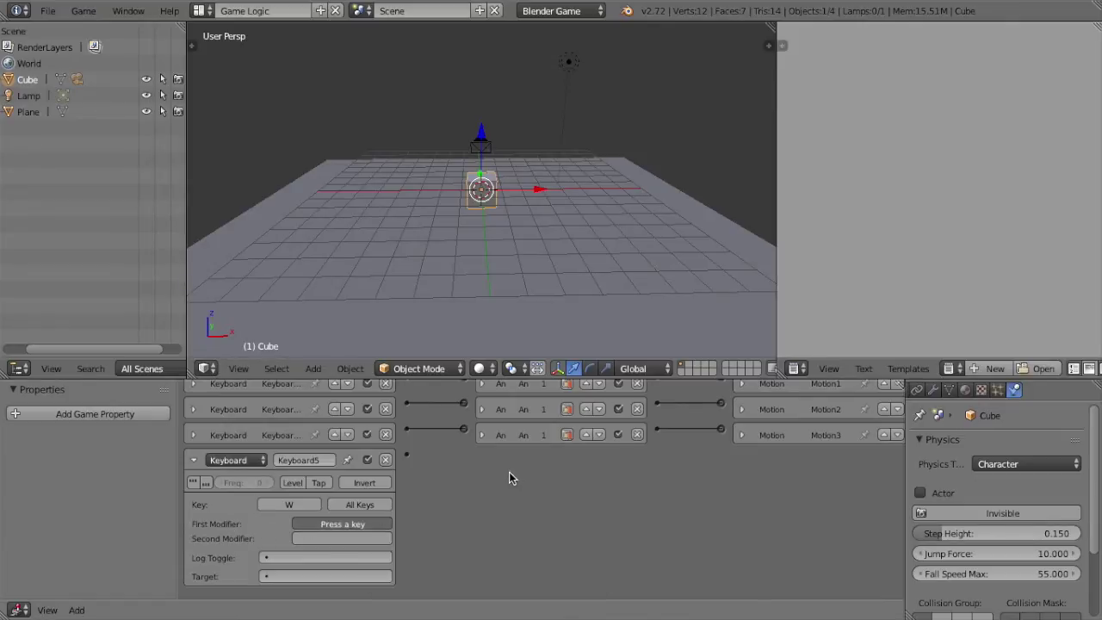
{"action": "key", "text": "shift"}
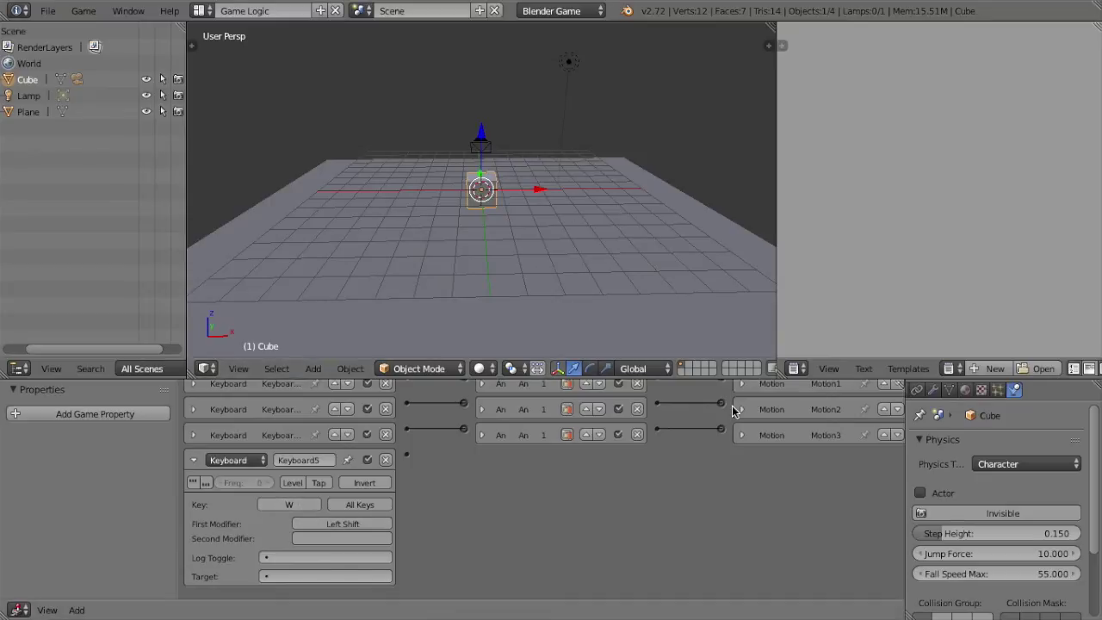
Step: Add a sixth Motion actuator of type Simple Motion to the cube and set its Y location
{"action": "scroll", "coordinate": [733, 413], "scroll_direction": "up", "scroll_amount": 3}
{"action": "left_click", "coordinate": [870, 411]}
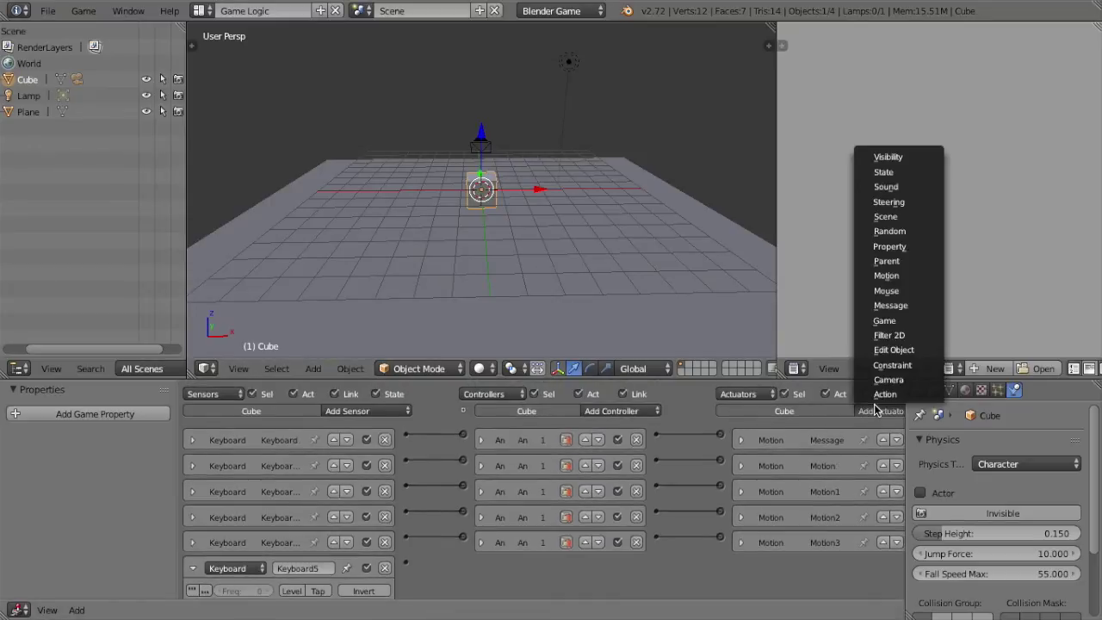
{"action": "left_click", "coordinate": [904, 285]}
{"action": "scroll", "coordinate": [810, 508], "scroll_direction": "down", "scroll_amount": 3}
{"action": "scroll", "coordinate": [809, 508], "scroll_direction": "right", "scroll_amount": 2, "text": "ctrl"}
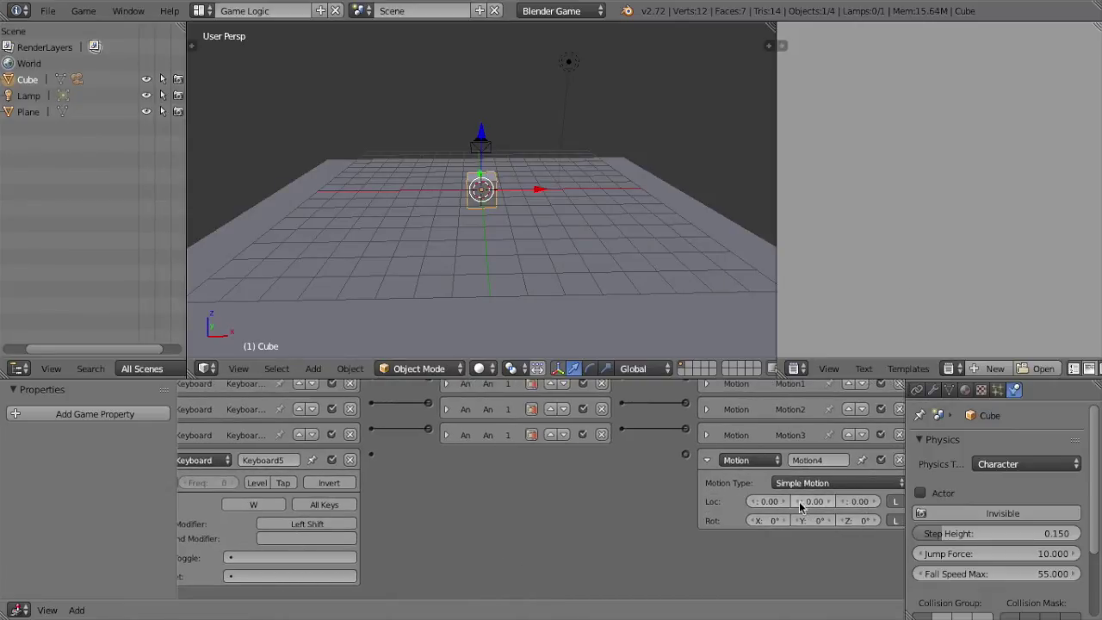
{"action": "left_click", "coordinate": [809, 505]}
{"action": "key", "text": "Return"}
Step: Link the Left Shift and W sensor to the sixth Motion actuator and collapse their bricks
{"action": "left_click_drag", "start_coordinate": [370, 452], "coordinate": [689, 461]}
{"action": "left_click", "coordinate": [706, 459]}
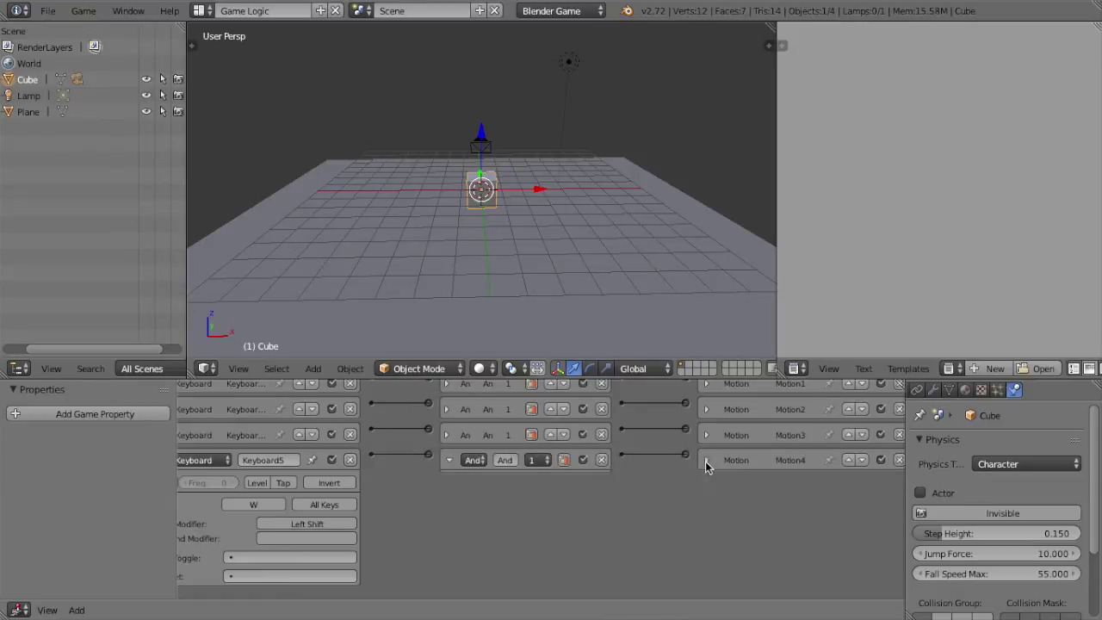
{"action": "left_click", "coordinate": [446, 459]}
{"action": "middle_click_drag", "start_coordinate": [201, 462], "coordinate": [238, 462]}
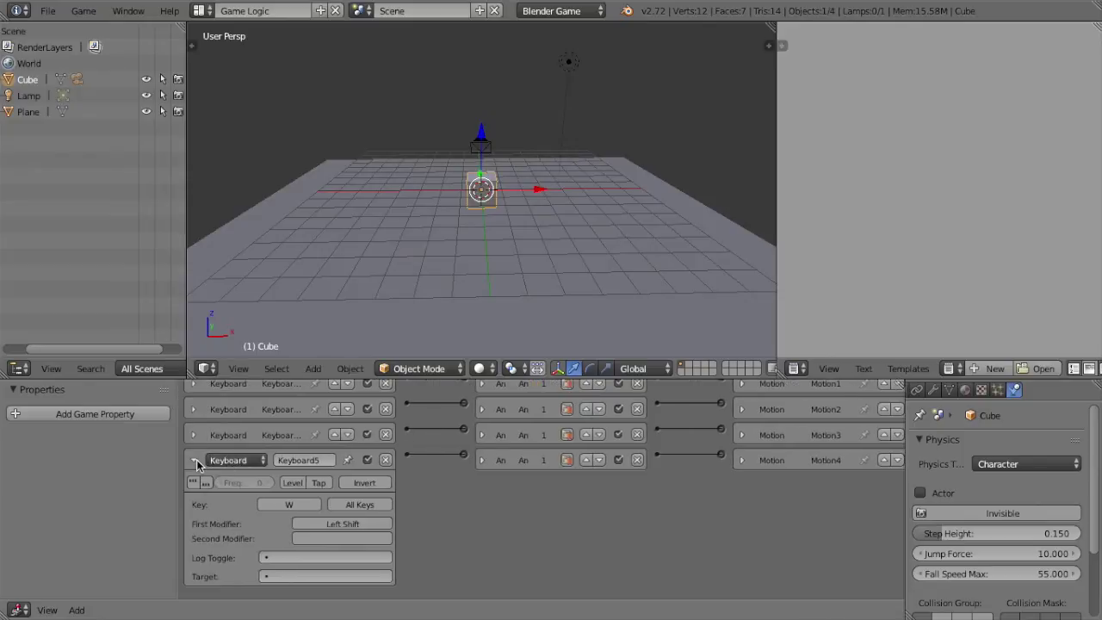
{"action": "left_click", "coordinate": [194, 460]}
Step: Switch to the camera view, run the game from it, and return to the perspective view
{"action": "middle_click_drag", "start_coordinate": [446, 308], "coordinate": [399, 302]}
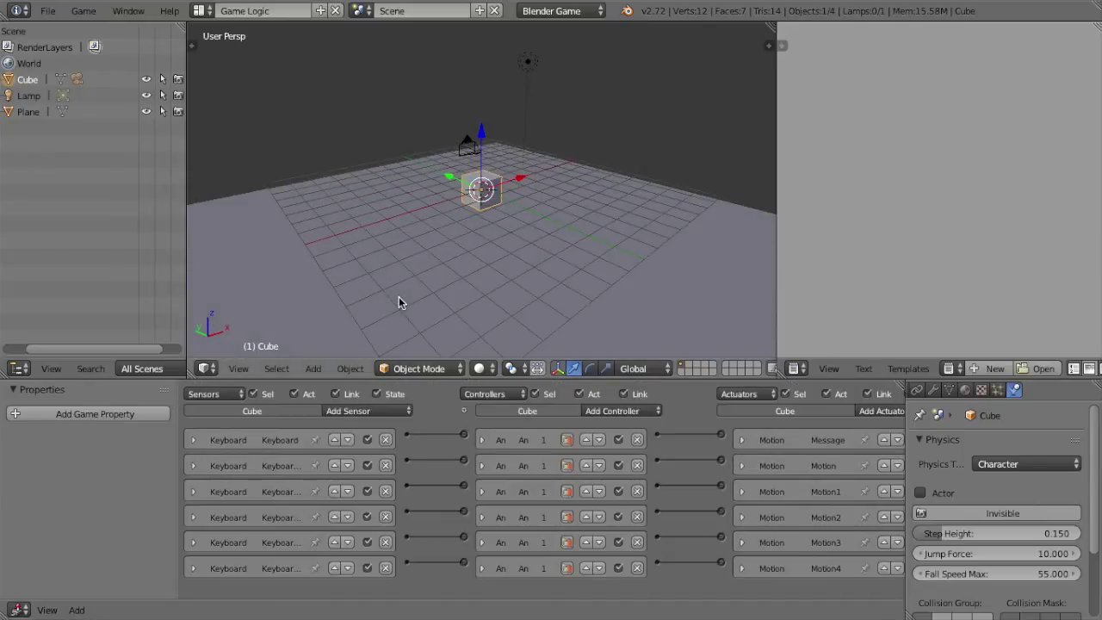
{"action": "key", "text": "KP_0"}
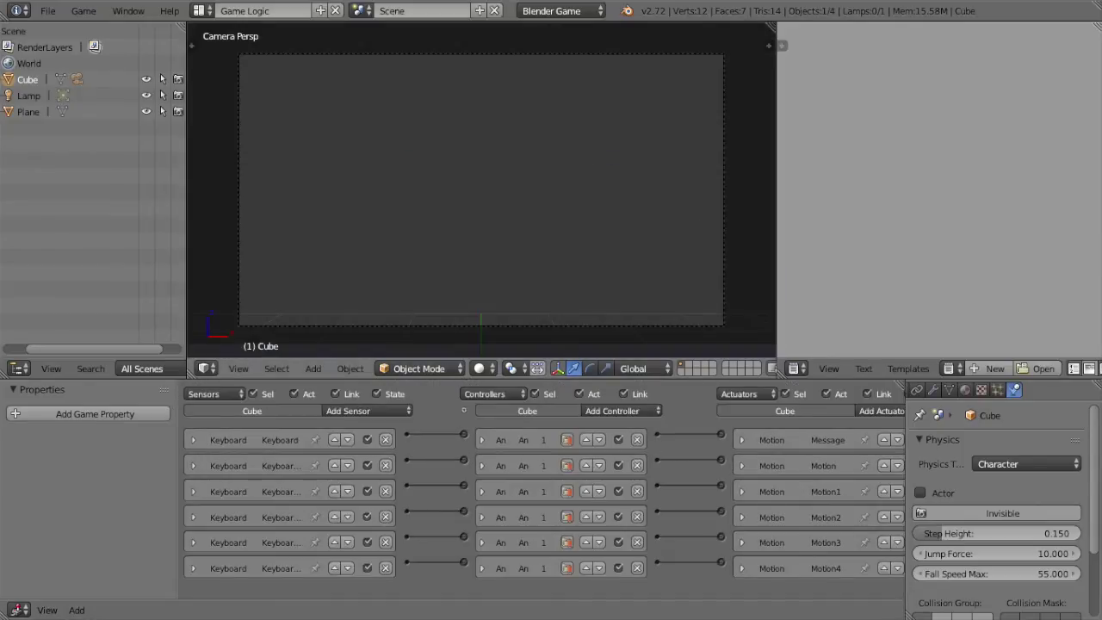
{"action": "key", "text": "p"}
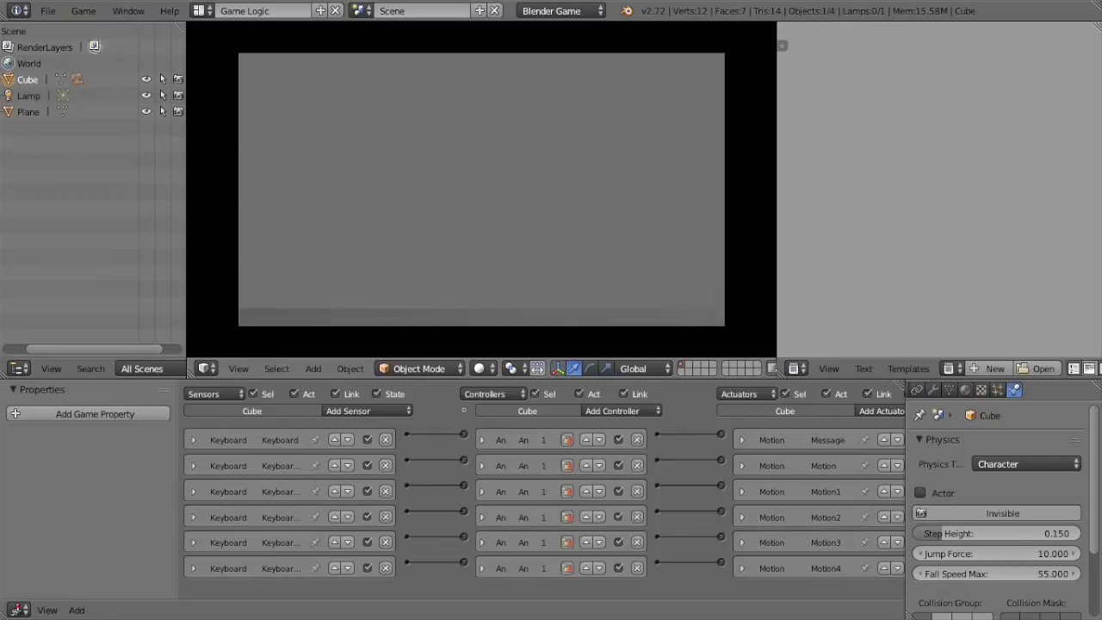
{"action": "key", "text": "Escape"}
{"action": "key", "text": "KP_0"}
Step: Examine the camera's placement above the cube from several sides in the 3D view
{"action": "scroll", "coordinate": [398, 296], "scroll_direction": "down", "scroll_amount": 12}
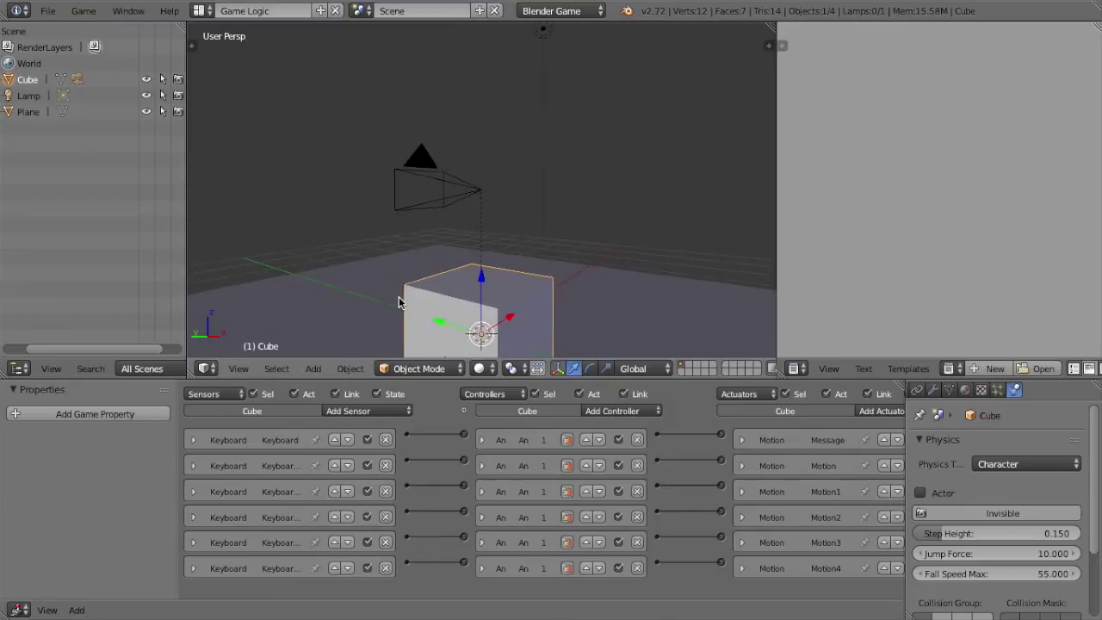
{"action": "scroll", "coordinate": [399, 302], "scroll_direction": "down", "scroll_amount": 2}
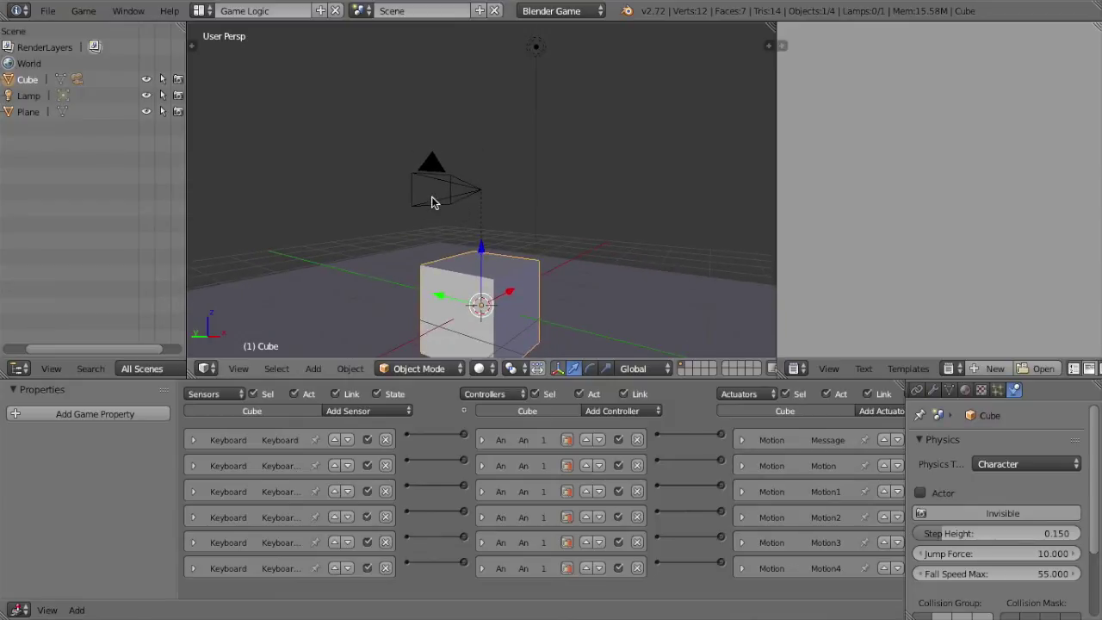
{"action": "scroll", "coordinate": [431, 197], "scroll_direction": "down", "scroll_amount": 3}
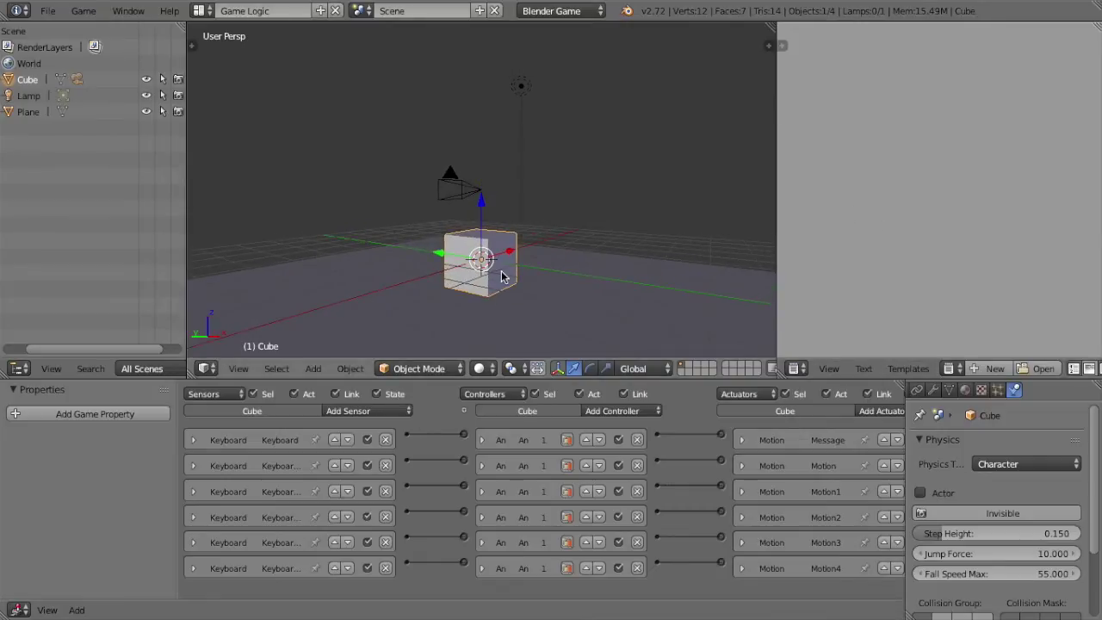
{"action": "middle_click_drag", "start_coordinate": [502, 275], "coordinate": [502, 256]}
{"action": "key", "text": "KP_4"}
{"action": "key", "text": "KP_4"}
{"action": "key", "text": "KP_4"}
{"action": "key", "text": "KP_4"}
{"action": "key", "text": "KP_4"}
{"action": "key", "text": "KP_4"}
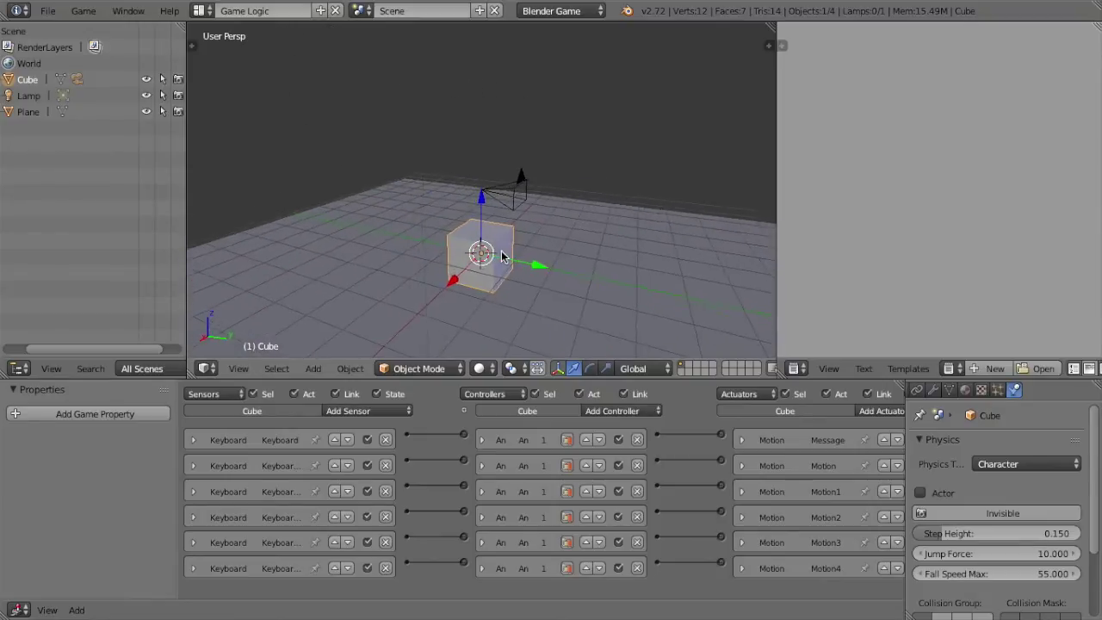
{"action": "middle_click_drag", "start_coordinate": [486, 252], "coordinate": [486, 251]}
{"action": "key", "text": "KP_4"}
{"action": "key", "text": "KP_4"}
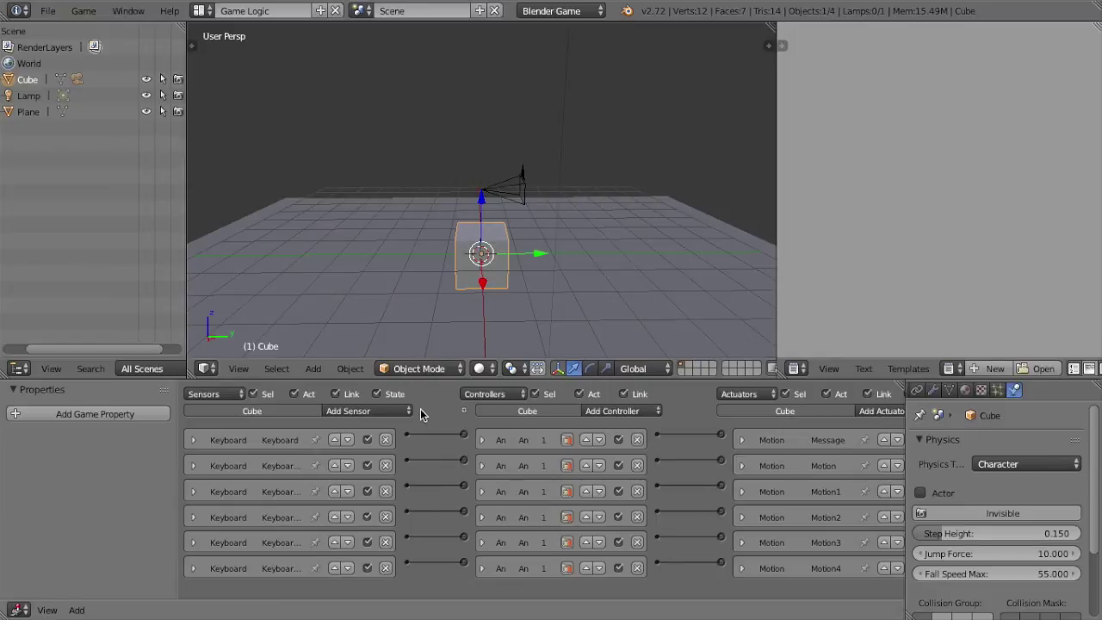
{"action": "scroll", "coordinate": [832, 409], "scroll_direction": "down", "scroll_amount": 3, "text": "ctrl"}
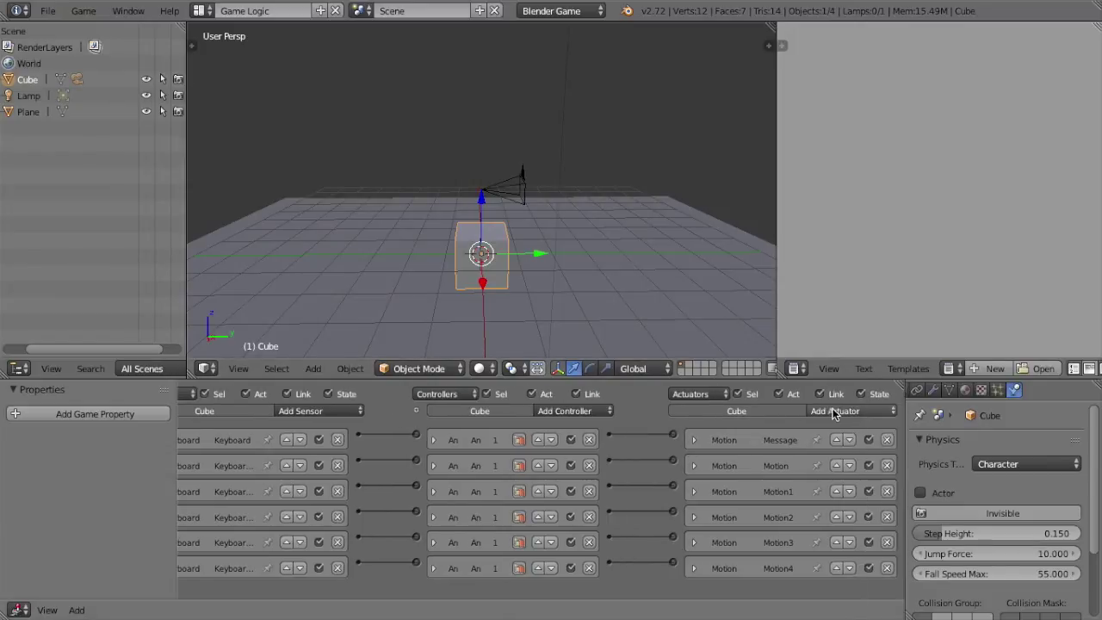
Step: Add a Mouse actuator to the cube and set its mode to Look
{"action": "left_click", "coordinate": [833, 414]}
{"action": "left_click", "coordinate": [866, 278]}
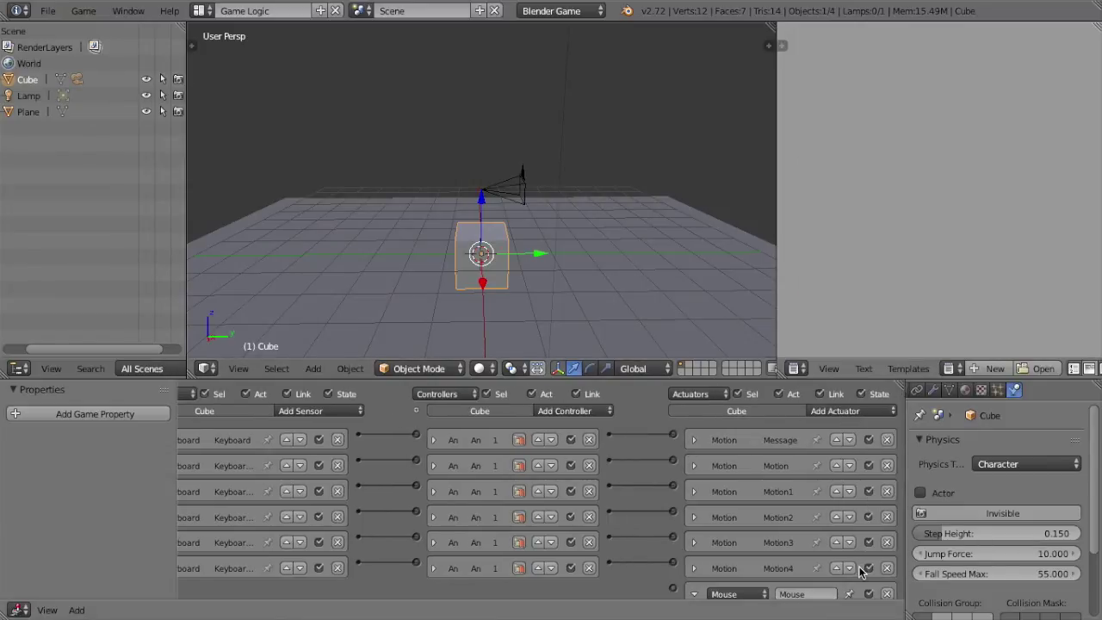
{"action": "scroll", "coordinate": [860, 572], "scroll_direction": "down", "scroll_amount": 3}
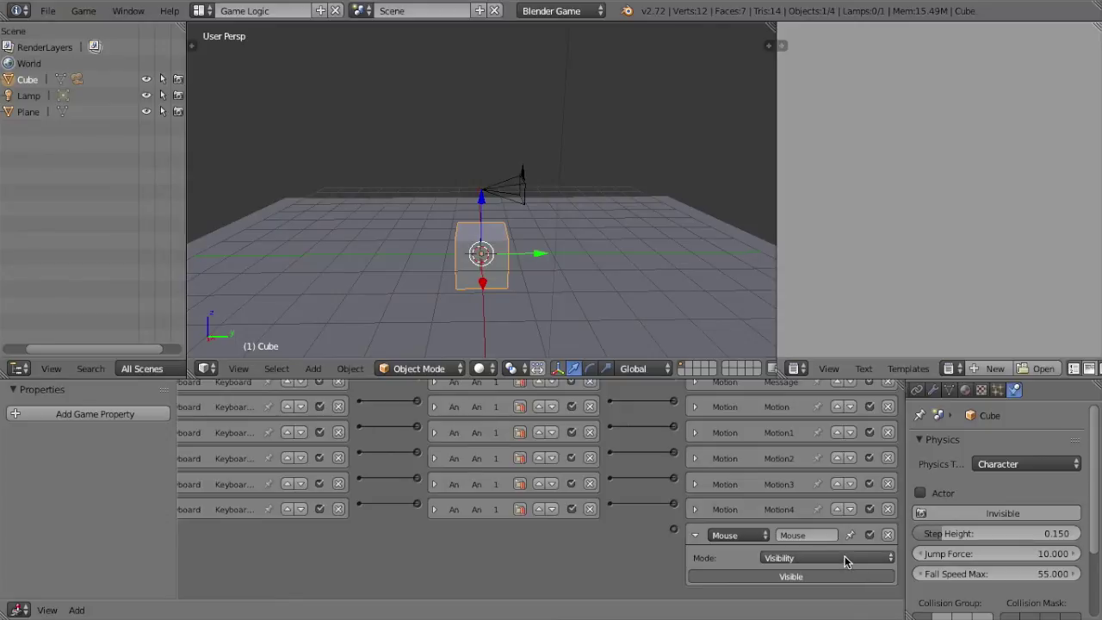
{"action": "left_click", "coordinate": [844, 557]}
{"action": "left_click", "coordinate": [842, 532]}
{"action": "scroll", "coordinate": [837, 540], "scroll_direction": "down", "scroll_amount": 4}
{"action": "scroll", "coordinate": [835, 542], "scroll_direction": "down", "scroll_amount": 1}
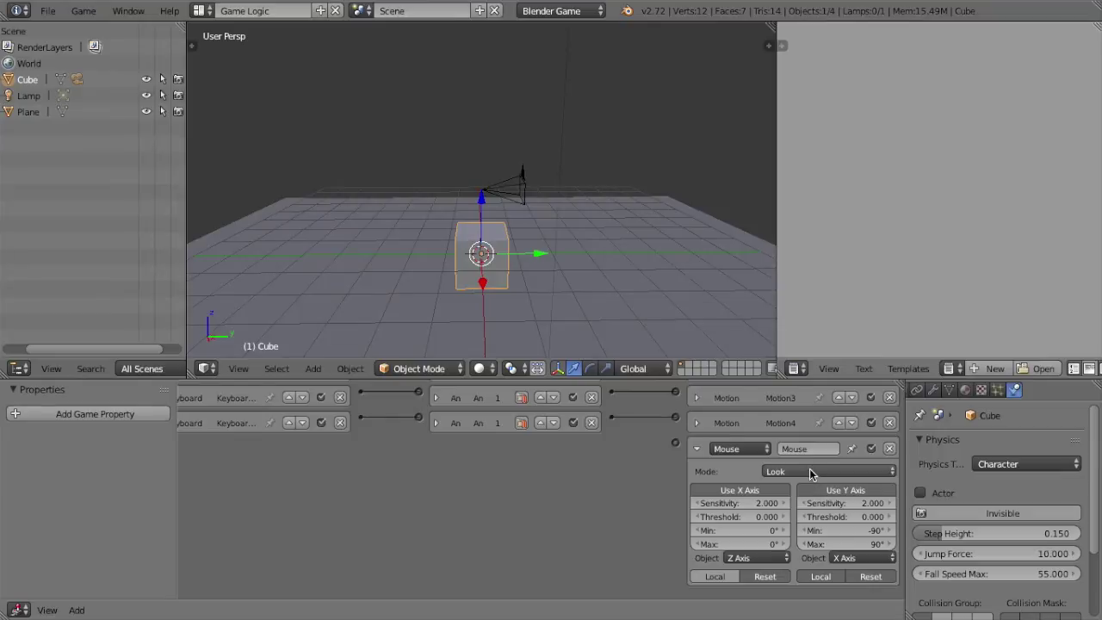
{"action": "left_click", "coordinate": [809, 471]}
{"action": "left_click", "coordinate": [813, 457]}
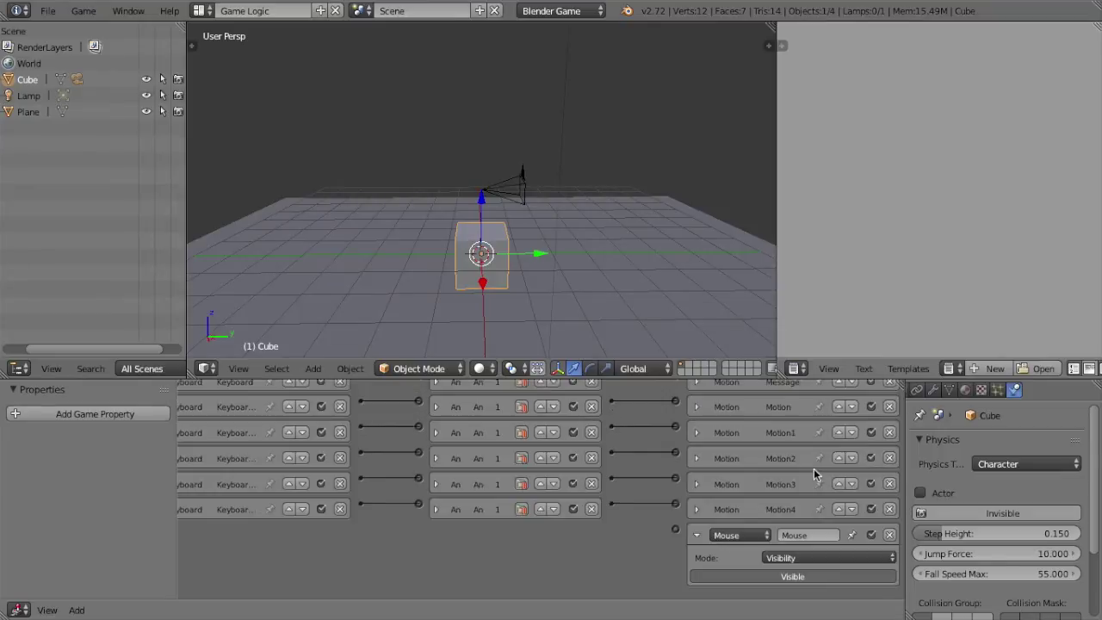
{"action": "left_click", "coordinate": [824, 558]}
{"action": "left_click", "coordinate": [827, 534]}
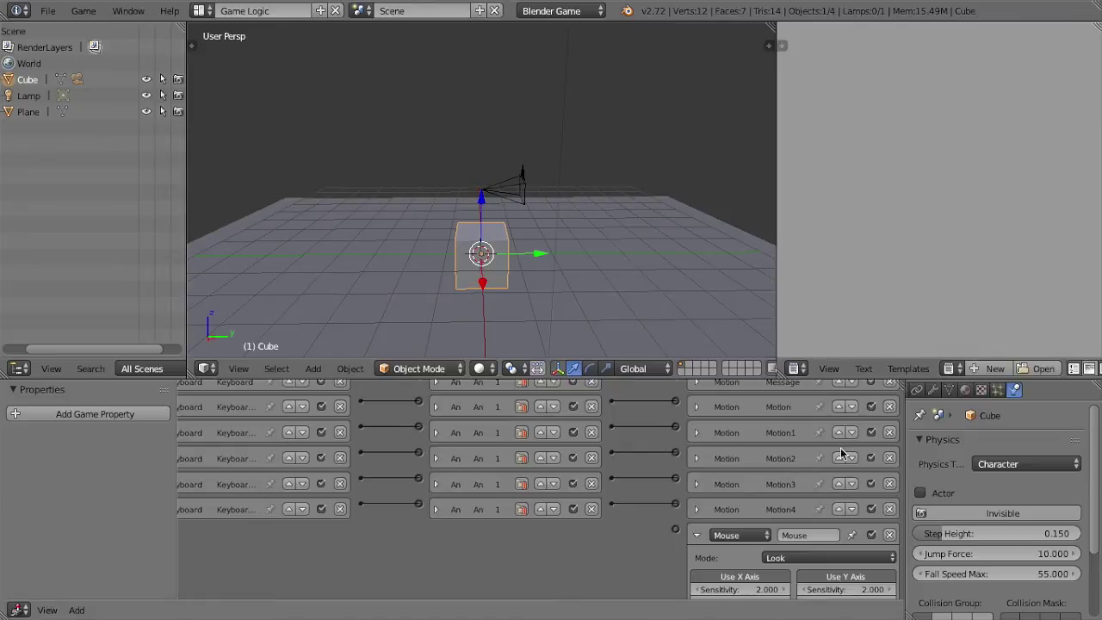
{"action": "scroll", "coordinate": [826, 461], "scroll_direction": "down", "scroll_amount": 5}
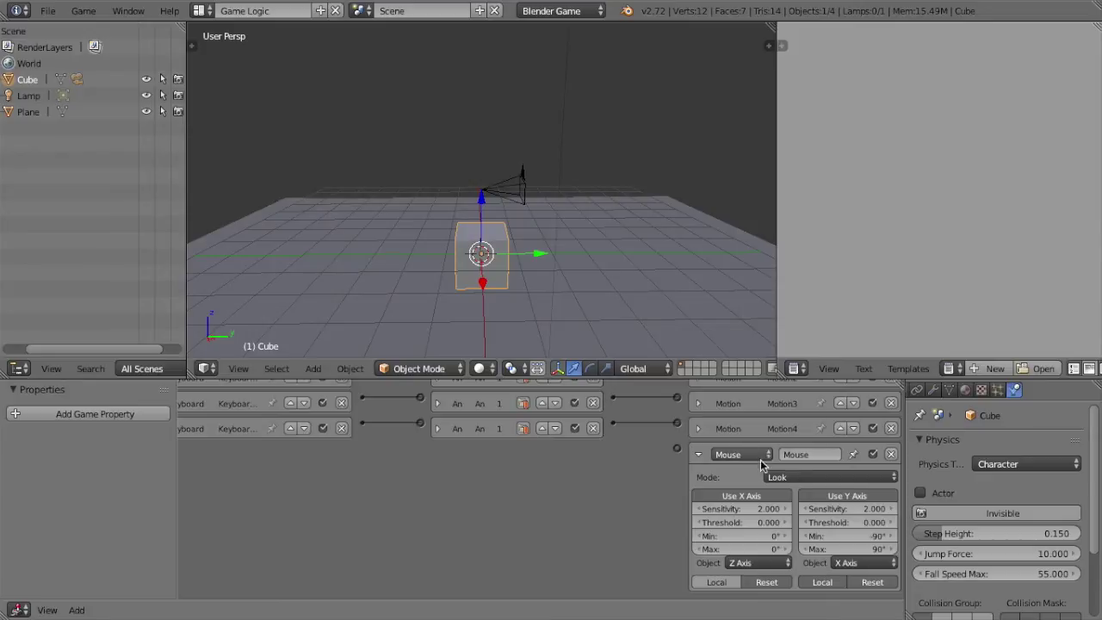
Step: Add a Mouse sensor to the cube and set its mouse event to Movement
{"action": "scroll", "coordinate": [790, 479], "scroll_direction": "up", "scroll_amount": 2}
{"action": "scroll", "coordinate": [790, 485], "scroll_direction": "up", "scroll_amount": 3}
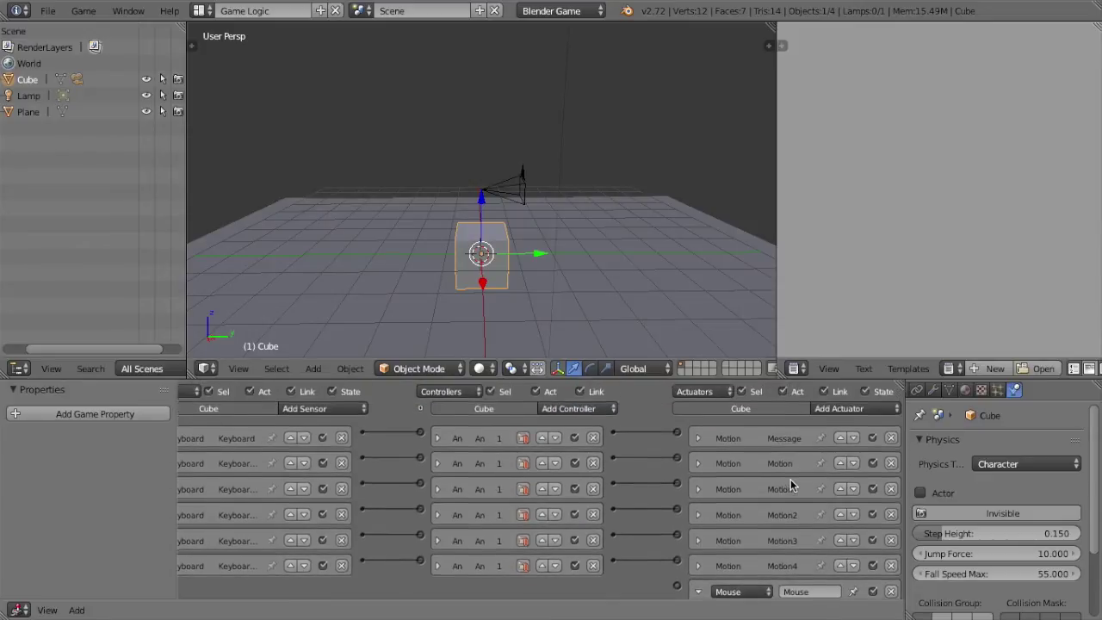
{"action": "left_click", "coordinate": [364, 411]}
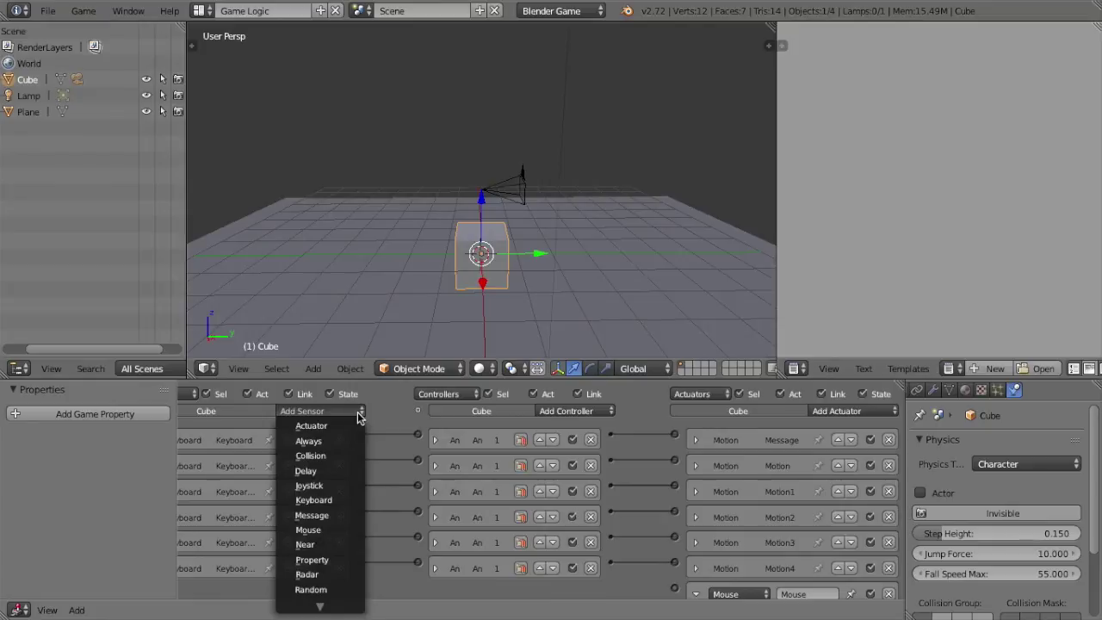
{"action": "left_click", "coordinate": [308, 530]}
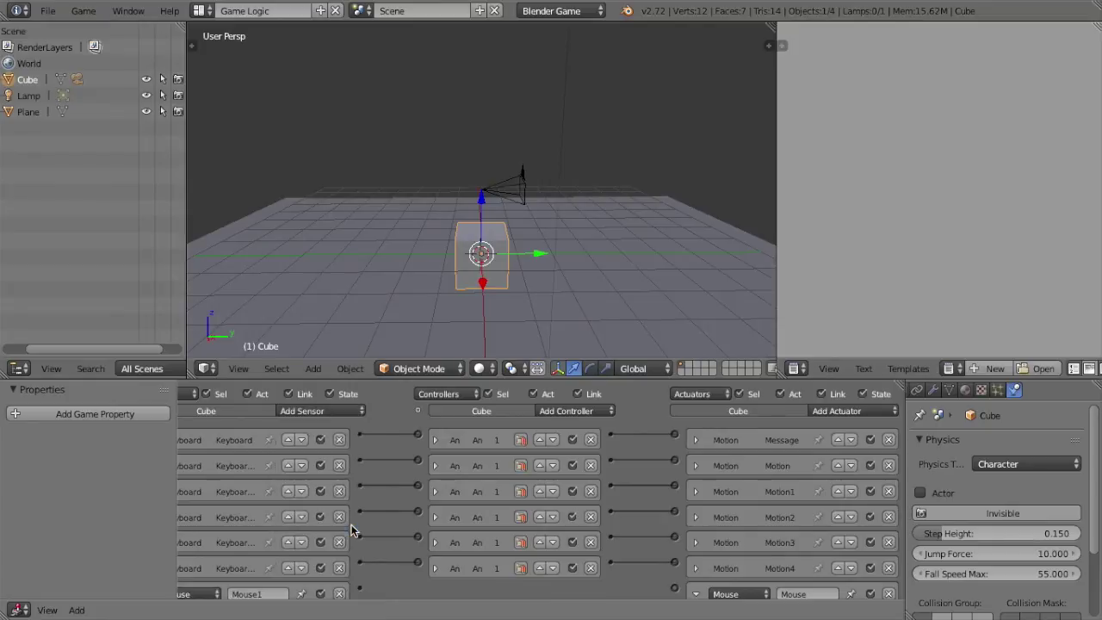
{"action": "scroll", "coordinate": [328, 527], "scroll_direction": "down", "scroll_amount": 4}
{"action": "left_click", "coordinate": [259, 495]}
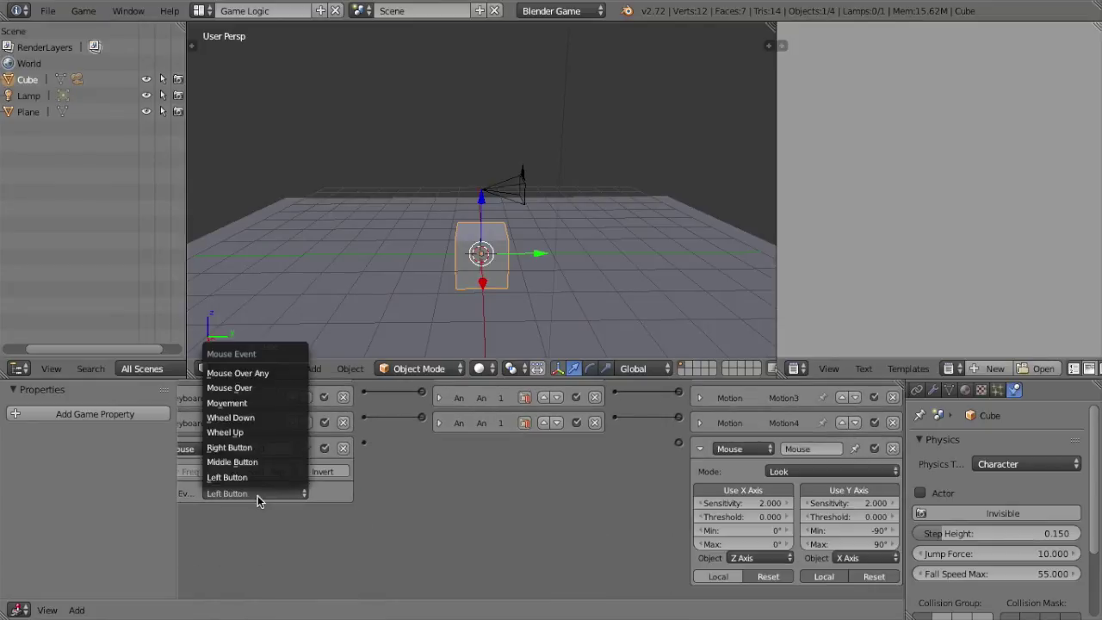
{"action": "left_click", "coordinate": [265, 402]}
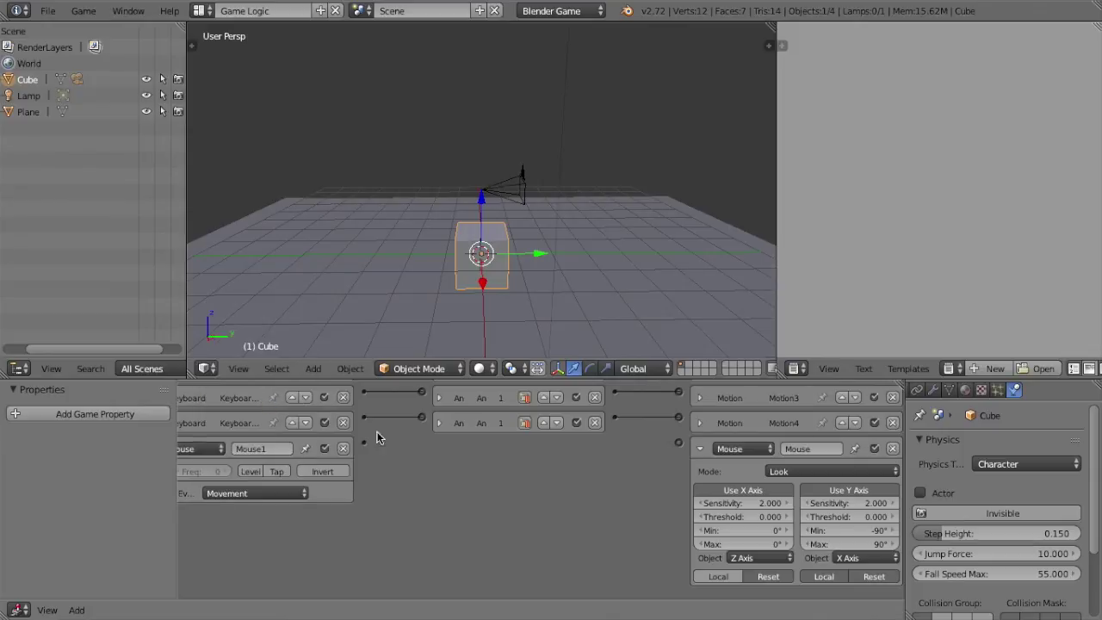
Step: Disable the Y axis in the cube's Mouse actuator and link the Mouse sensor to that actuator
{"action": "left_click", "coordinate": [819, 494]}
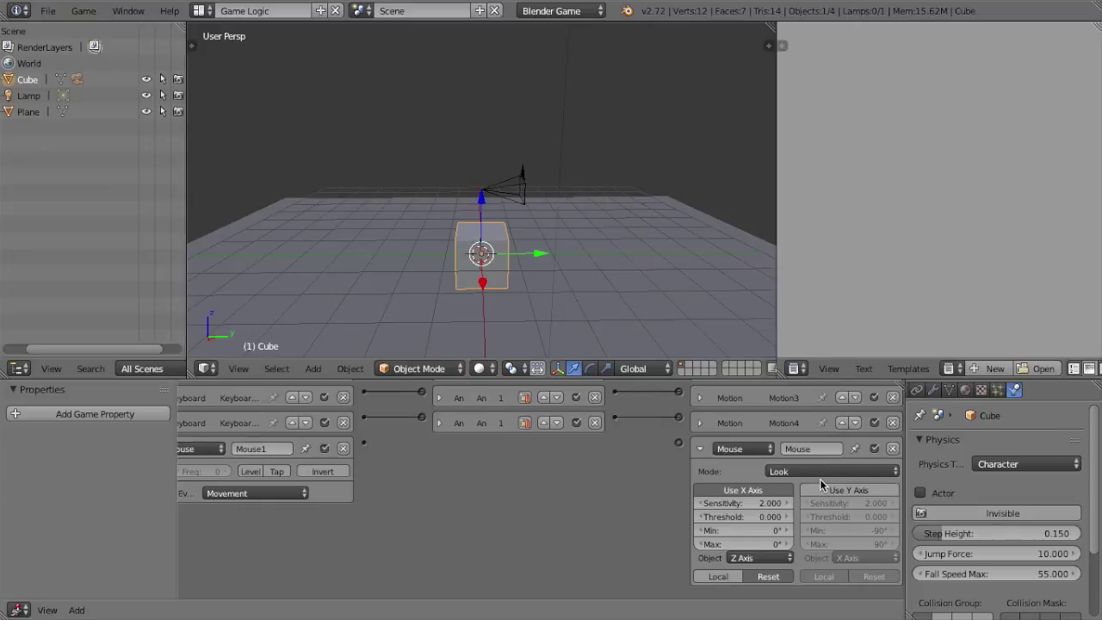
{"action": "left_click_drag", "start_coordinate": [361, 445], "coordinate": [679, 443]}
Step: Switch to the camera view, run the game to test mouse look while moving forward, and stop it
{"action": "key", "text": "KP_0"}
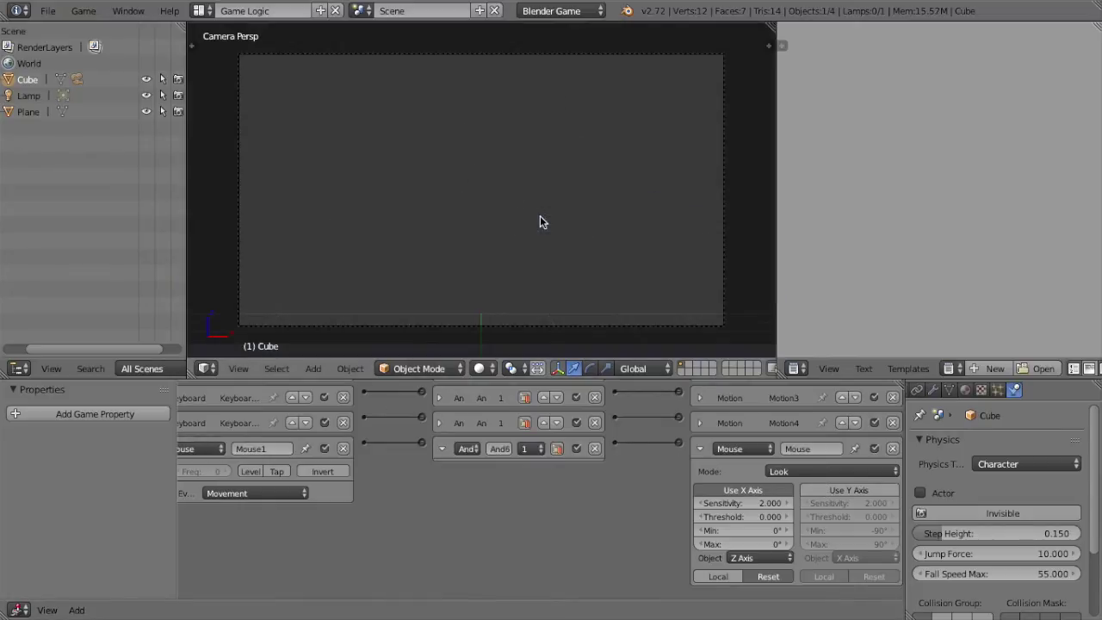
{"action": "key", "text": "p"}
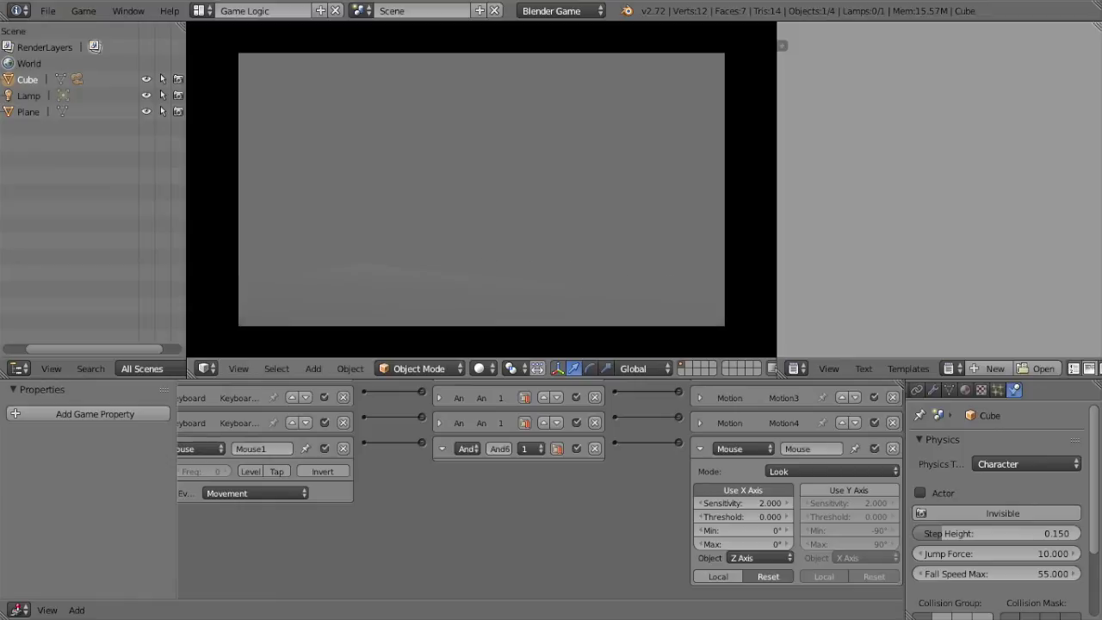
{"action": "key", "text": "w"}
{"action": "key", "text": "Escape"}
Step: Collapse the cube's Mouse actuator, its And controller and its Mouse sensor
{"action": "left_click", "coordinate": [699, 448]}
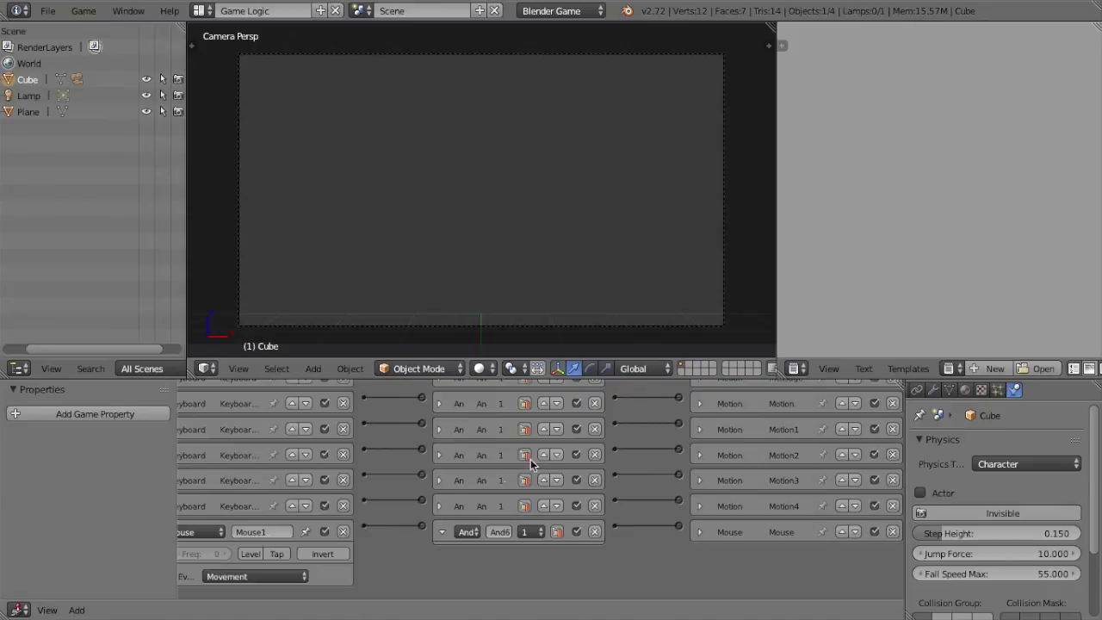
{"action": "left_click", "coordinate": [442, 532]}
{"action": "scroll", "coordinate": [442, 527], "scroll_direction": "left", "scroll_amount": 1, "text": "ctrl"}
{"action": "left_click", "coordinate": [193, 532]}
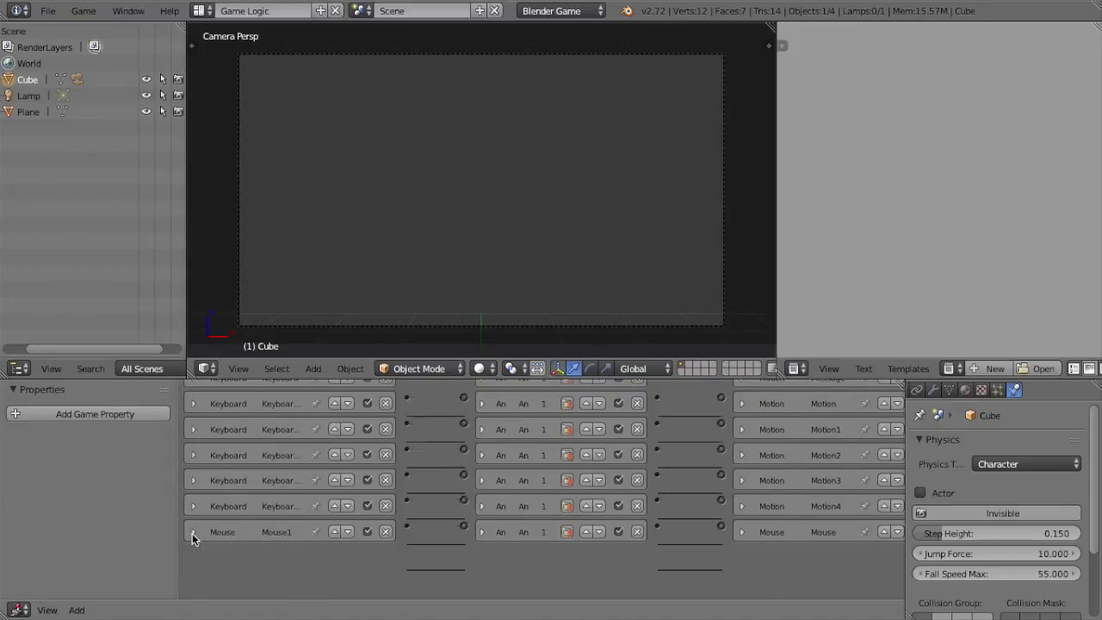
Step: Select the camera and add a Mouse sensor with the mouse event set to Movement
{"action": "right_click", "coordinate": [242, 303]}
{"action": "left_click", "coordinate": [362, 412]}
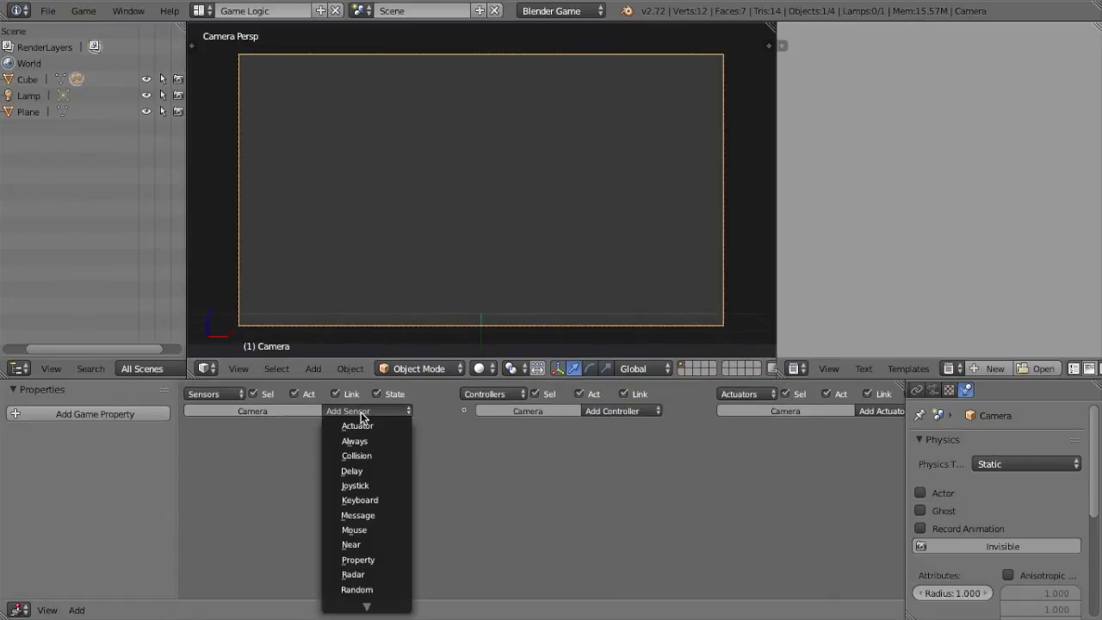
{"action": "left_click", "coordinate": [379, 529]}
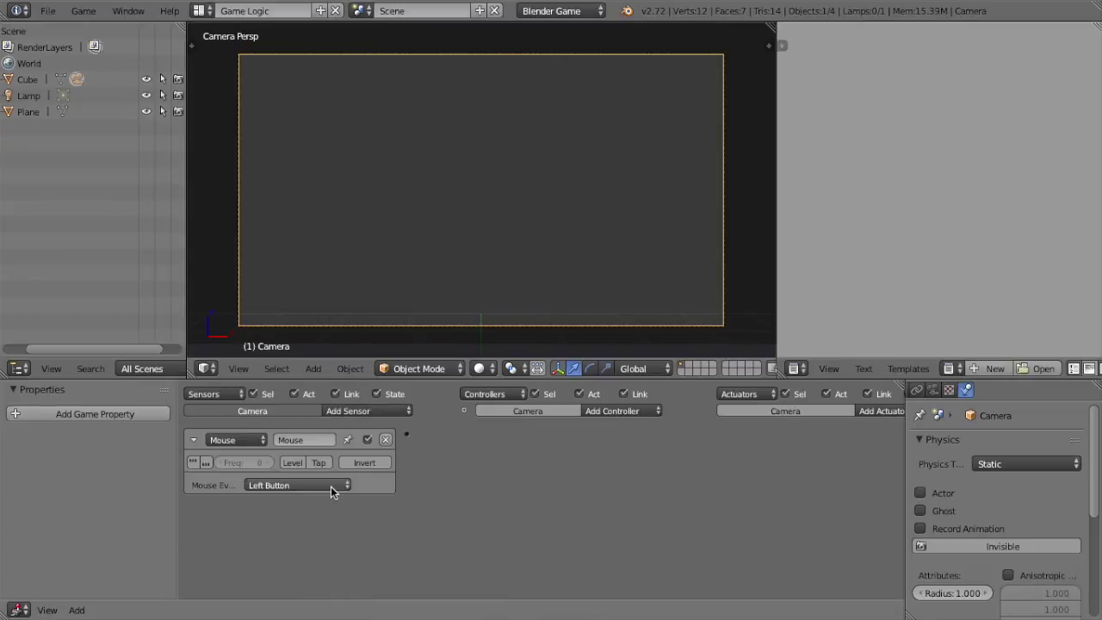
{"action": "left_click", "coordinate": [331, 487]}
{"action": "left_click", "coordinate": [325, 408]}
{"action": "left_click", "coordinate": [316, 485]}
{"action": "left_click", "coordinate": [315, 394]}
Step: Add a Mouse actuator to the camera in Look mode with the X axis disabled
{"action": "left_click", "coordinate": [874, 417]}
{"action": "left_click", "coordinate": [888, 287]}
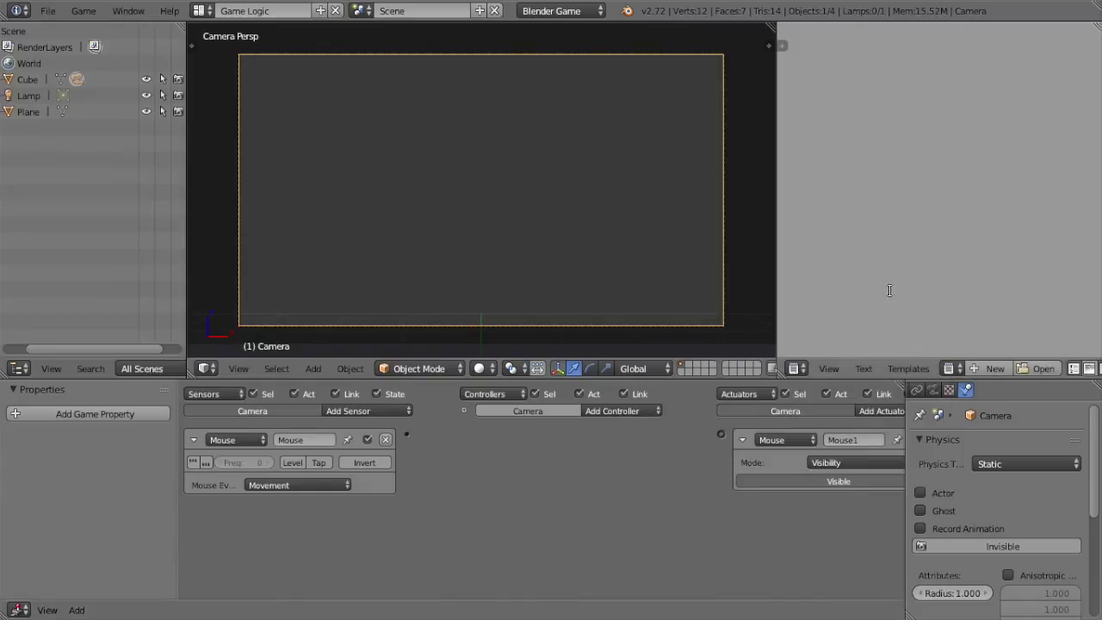
{"action": "left_click", "coordinate": [833, 460]}
{"action": "left_click", "coordinate": [833, 425]}
{"action": "scroll", "coordinate": [834, 501], "scroll_direction": "right", "scroll_amount": 1}
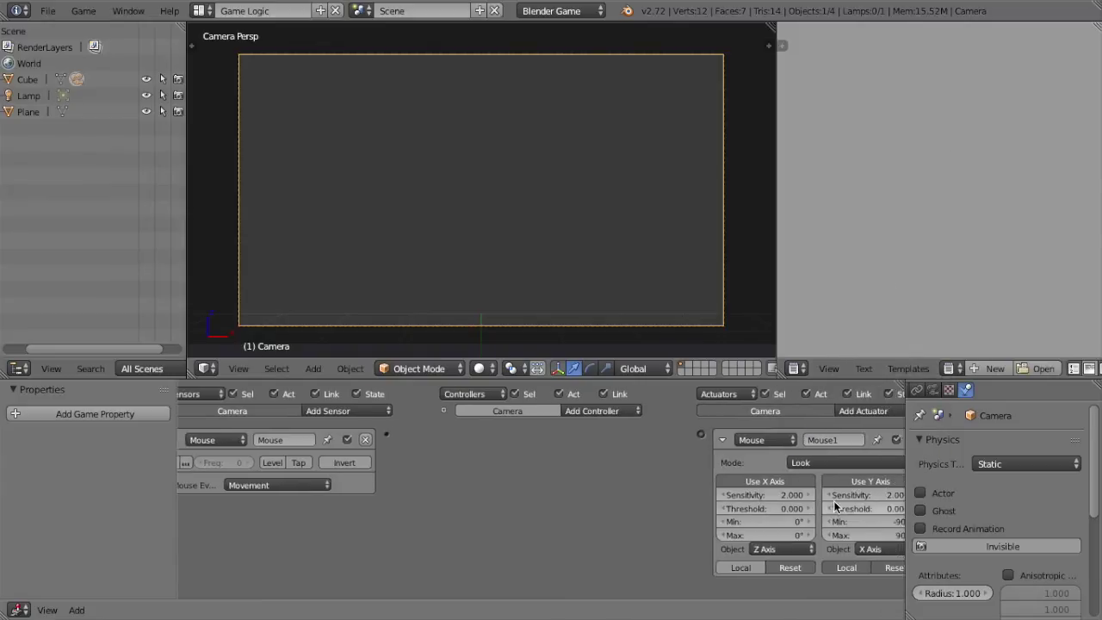
{"action": "scroll", "coordinate": [833, 500], "scroll_direction": "right", "scroll_amount": 1, "text": "ctrl"}
{"action": "left_click", "coordinate": [786, 479]}
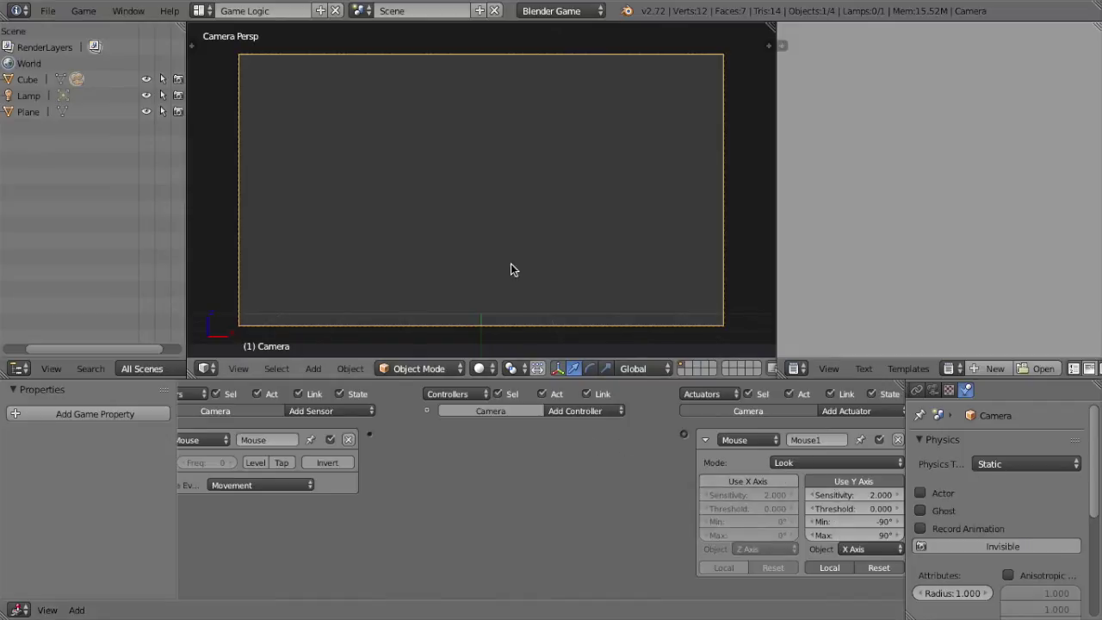
Step: Run the game briefly from the camera view and stop it
{"action": "key", "text": "p"}
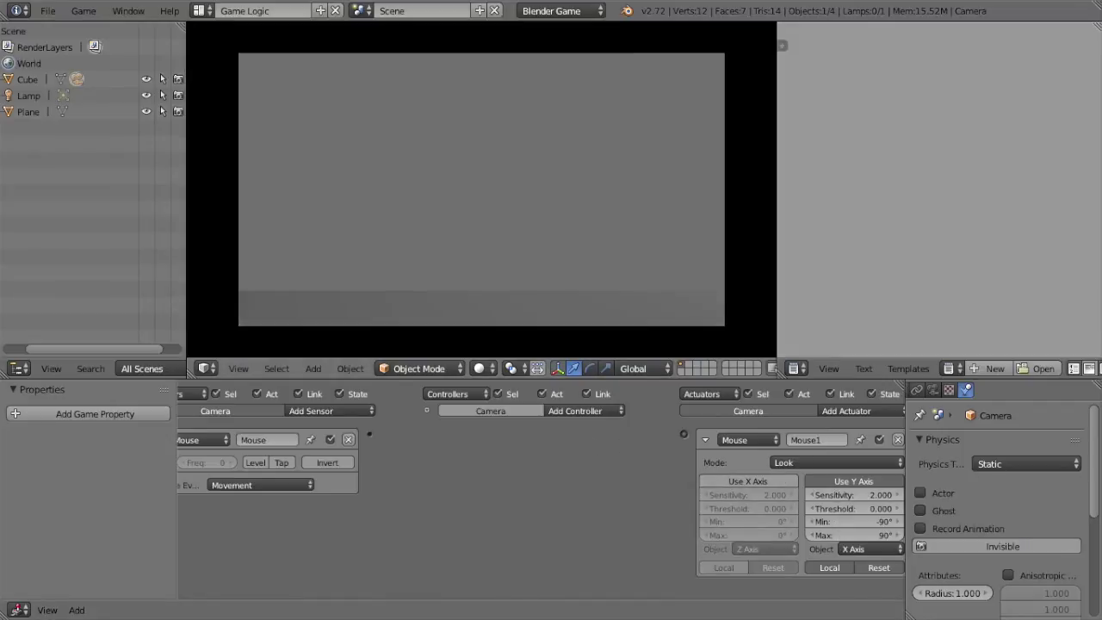
{"action": "key", "text": "Escape"}
Step: Link the camera's Mouse sensor to its Mouse actuator and collapse their logic bricks
{"action": "left_click_drag", "start_coordinate": [418, 443], "coordinate": [686, 435]}
{"action": "left_click", "coordinate": [444, 439]}
{"action": "scroll", "coordinate": [424, 443], "scroll_direction": "up", "scroll_amount": 2, "text": "ctrl"}
{"action": "left_click", "coordinate": [189, 439]}
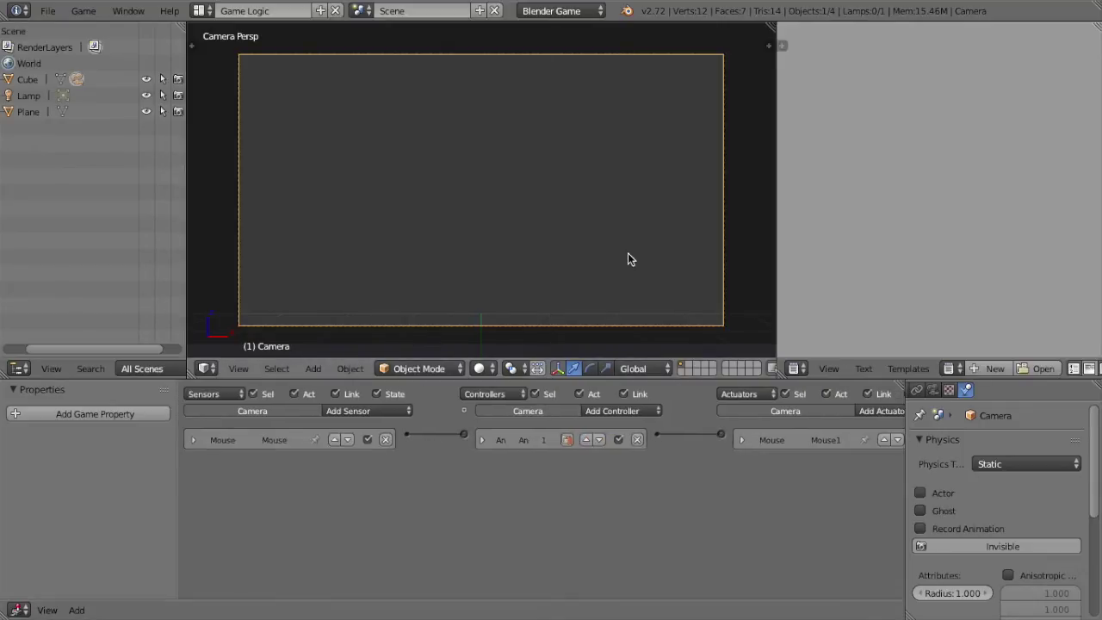
Step: Test the horizontal and vertical mouse look in the running game, and stop it
{"action": "key", "text": "p"}
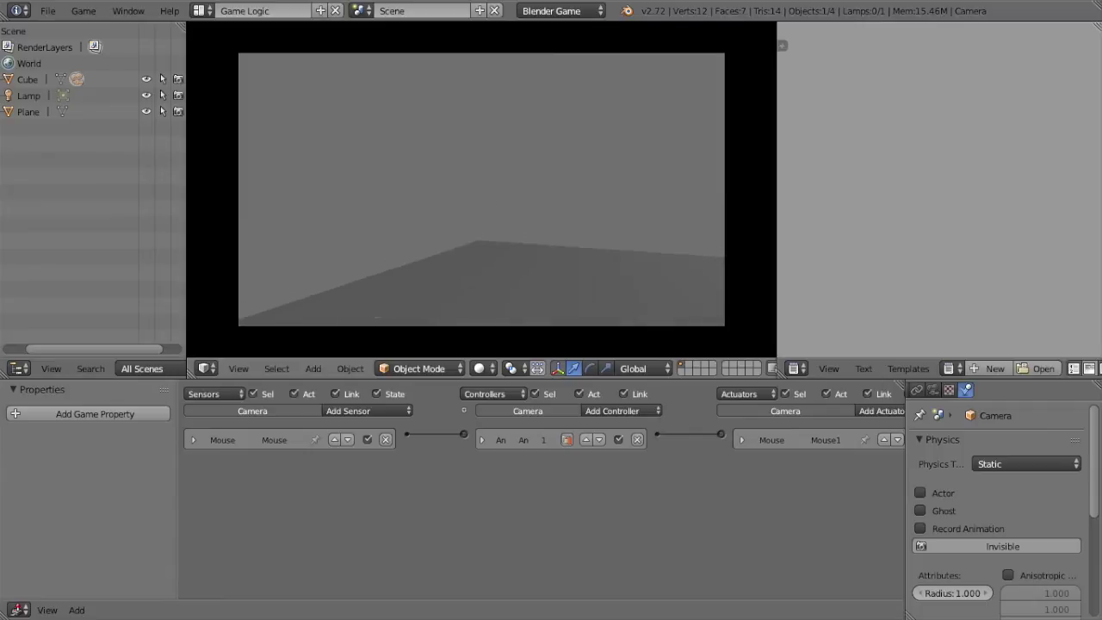
{"action": "key", "text": "Escape"}
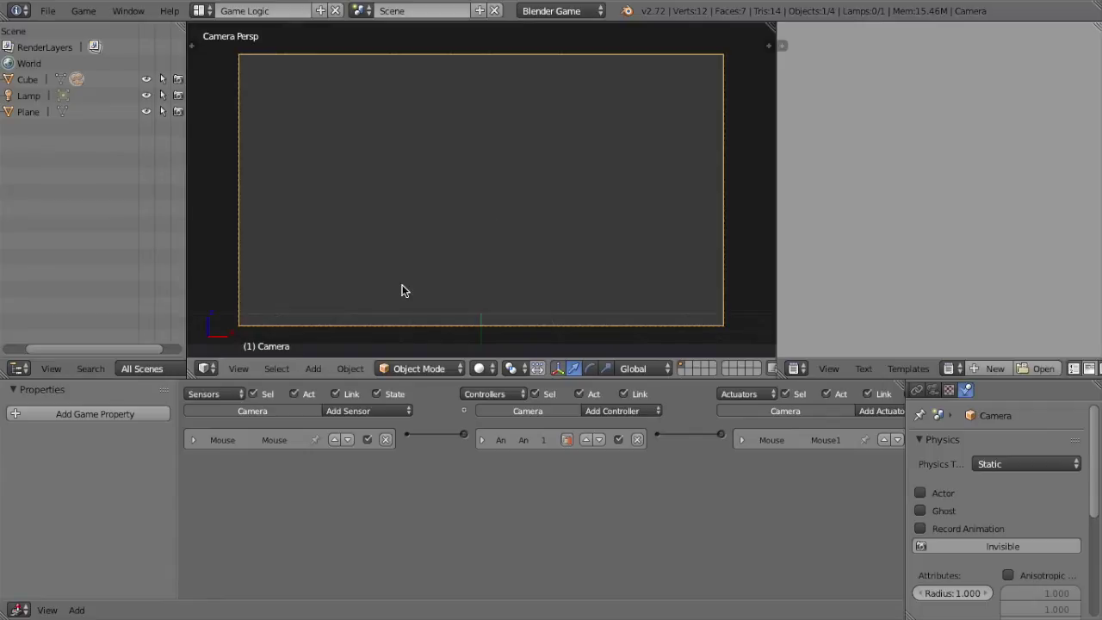
Step: Split a Timeline area off below the 3D view and change the Text Editor area to a Dope Sheet
{"action": "left_click_drag", "start_coordinate": [190, 372], "coordinate": [199, 306]}
{"action": "left_click", "coordinate": [207, 368]}
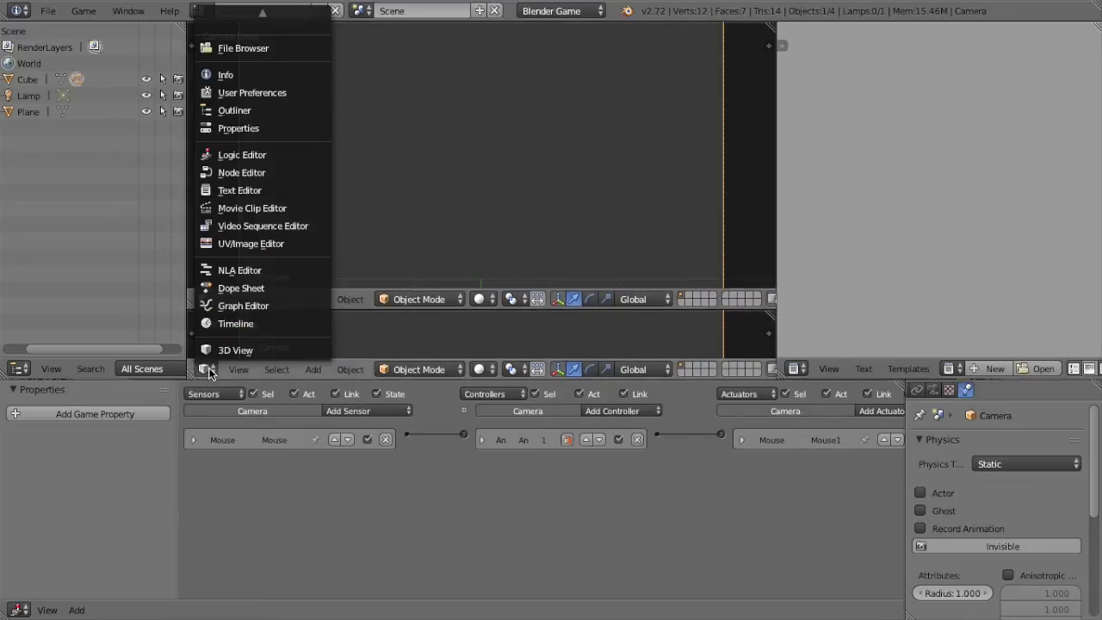
{"action": "left_click", "coordinate": [231, 325]}
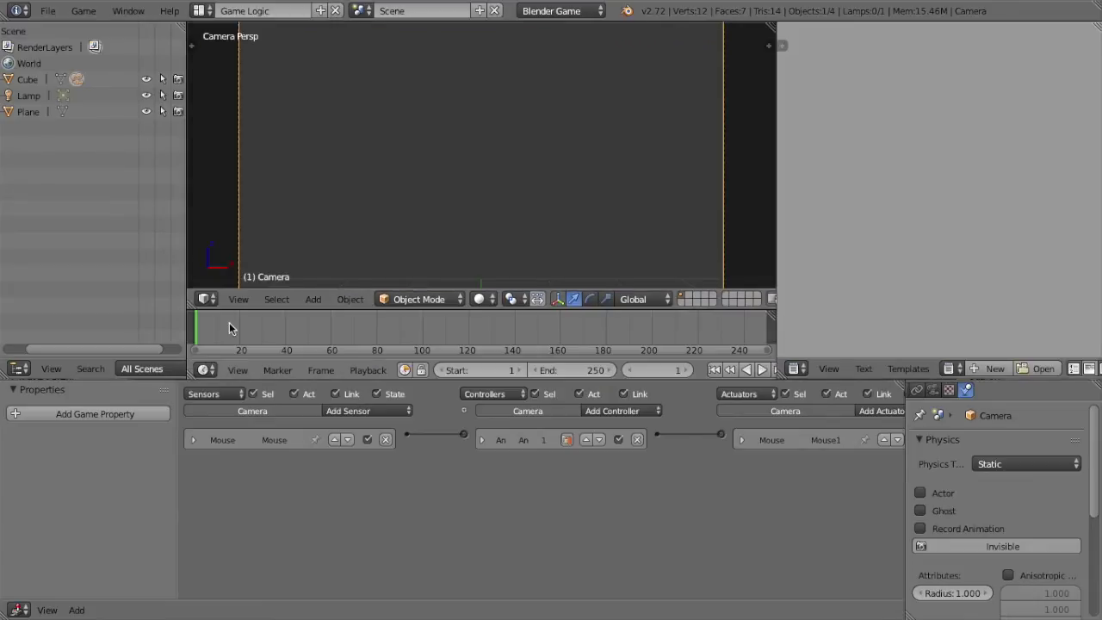
{"action": "left_click", "coordinate": [795, 369]}
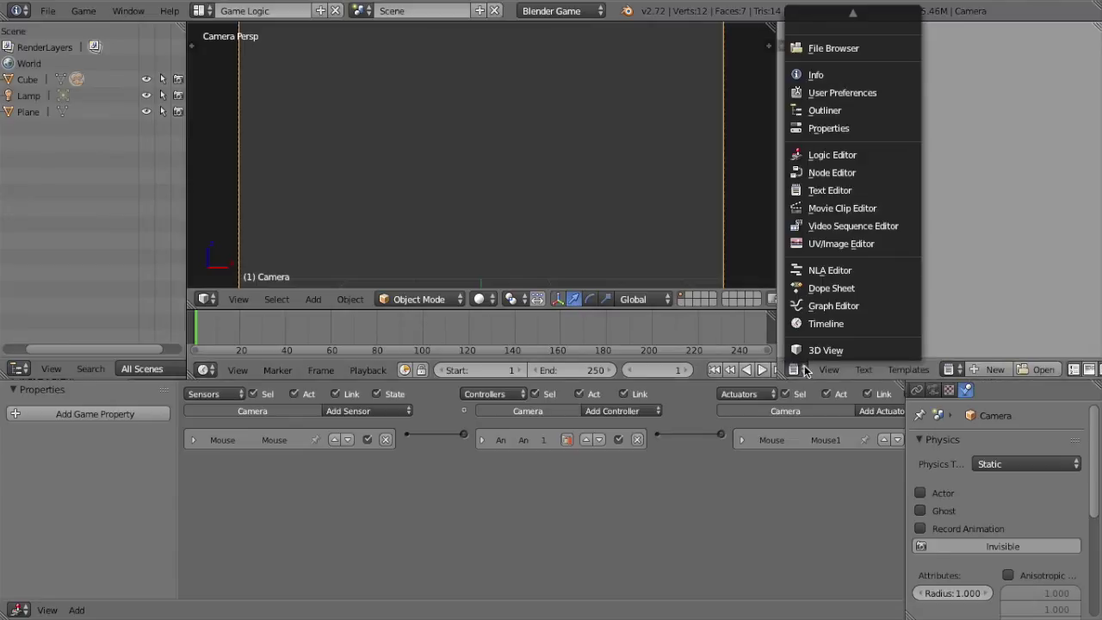
{"action": "left_click", "coordinate": [828, 289]}
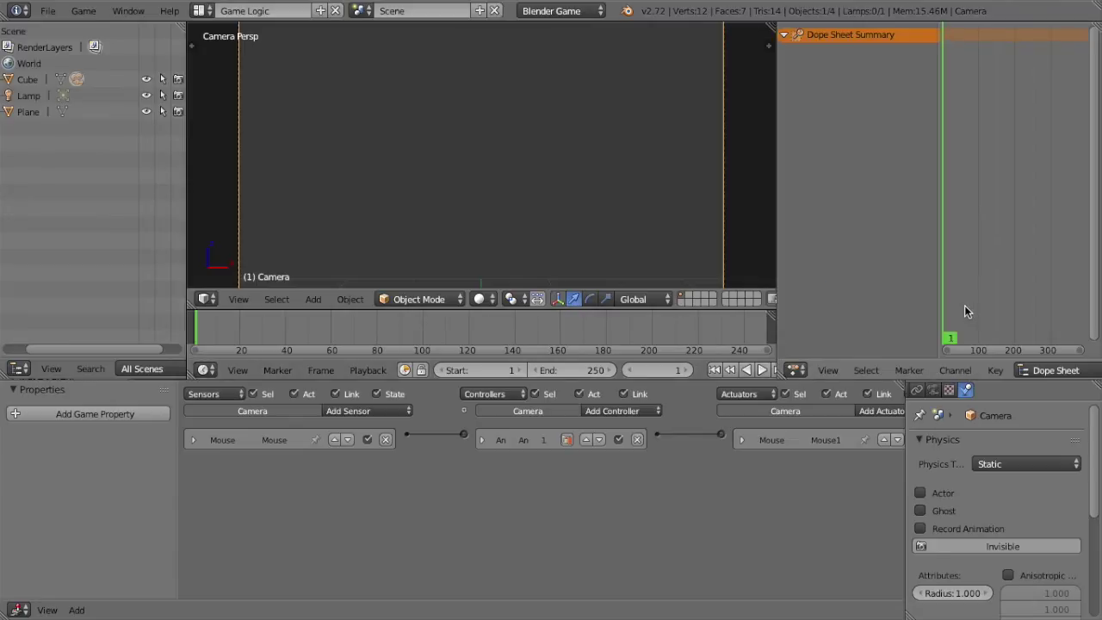
Step: Set the current frame to 0 and insert a Location keyframe for the camera
{"action": "scroll", "coordinate": [964, 311], "scroll_direction": "up", "scroll_amount": 7}
{"action": "scroll", "coordinate": [964, 311], "scroll_direction": "up", "scroll_amount": 5, "text": "ctrl"}
{"action": "scroll", "coordinate": [964, 306], "scroll_direction": "up", "scroll_amount": 6}
{"action": "scroll", "coordinate": [965, 305], "scroll_direction": "up", "scroll_amount": 4}
{"action": "middle_click_drag", "start_coordinate": [1018, 307], "coordinate": [981, 304]}
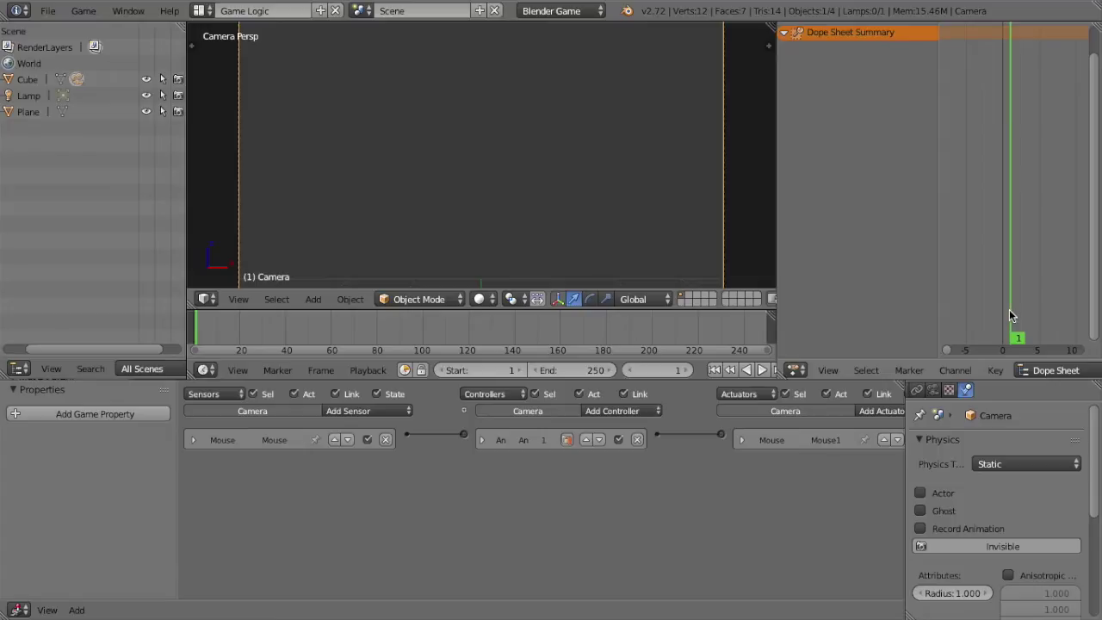
{"action": "key", "text": "ctrl+z"}
{"action": "left_click_drag", "start_coordinate": [1009, 317], "coordinate": [1003, 317]}
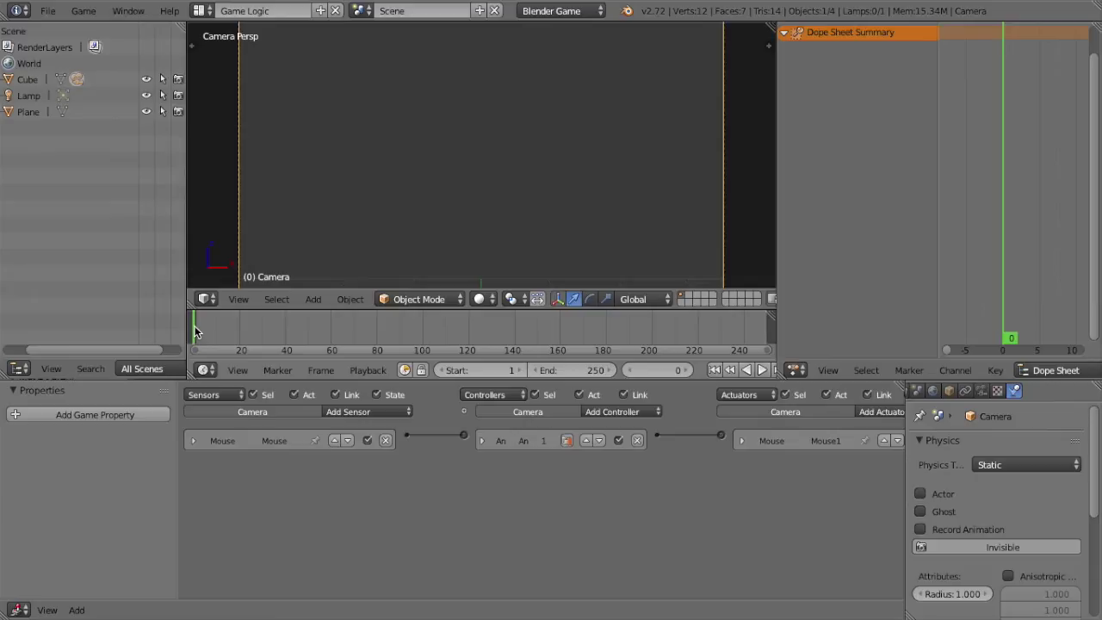
{"action": "key", "text": "i"}
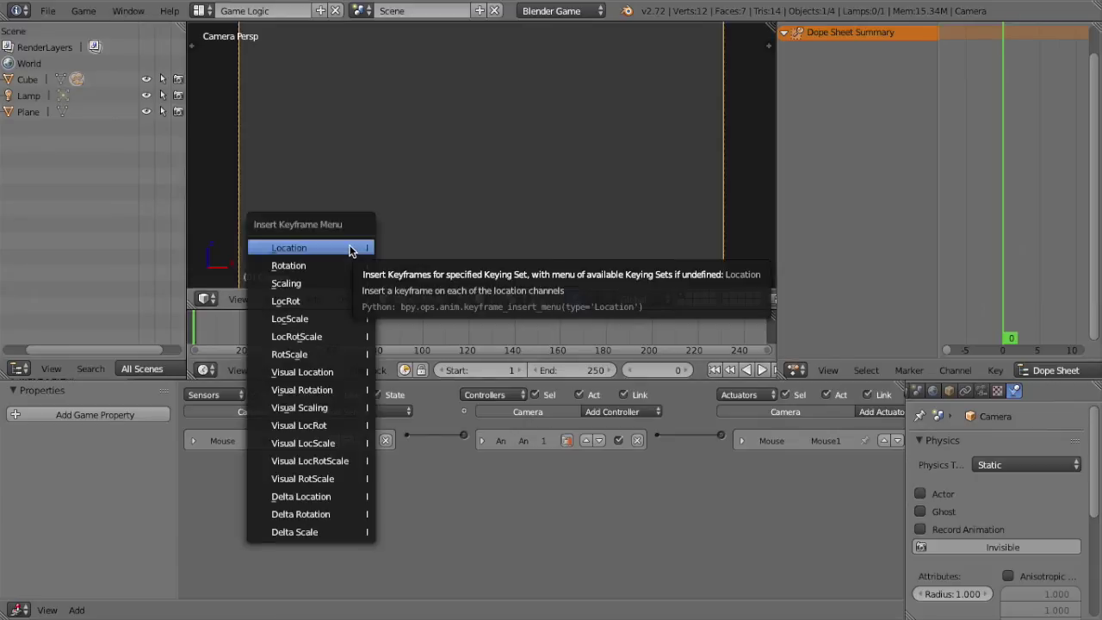
{"action": "left_click", "coordinate": [351, 249]}
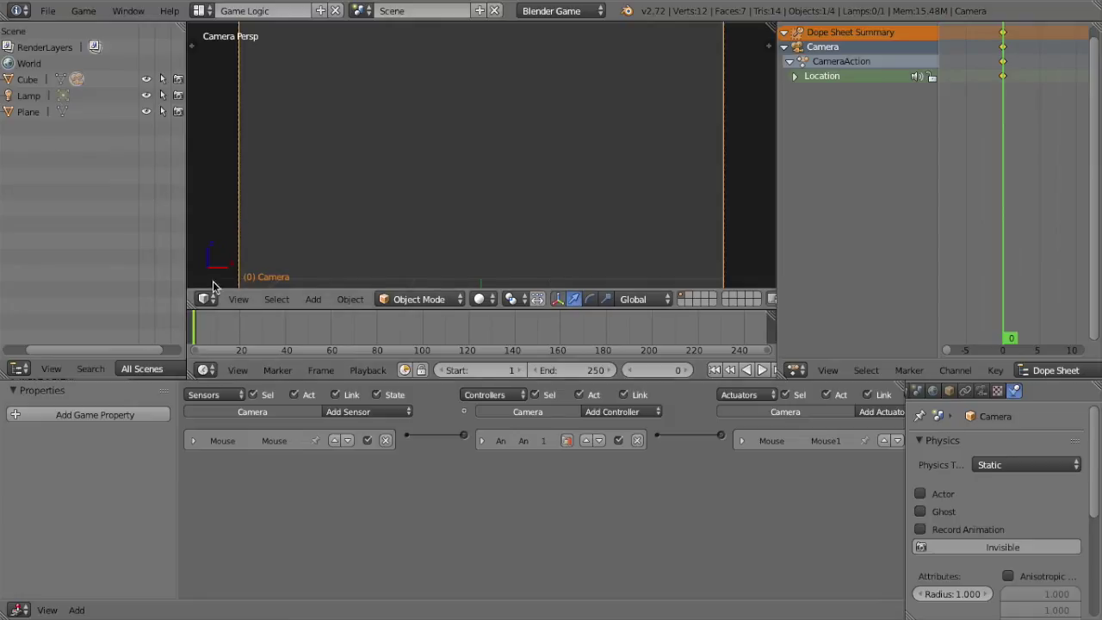
Step: At frame 5, lower the camera slightly along the global Z axis and insert a Location keyframe
{"action": "left_click", "coordinate": [219, 339]}
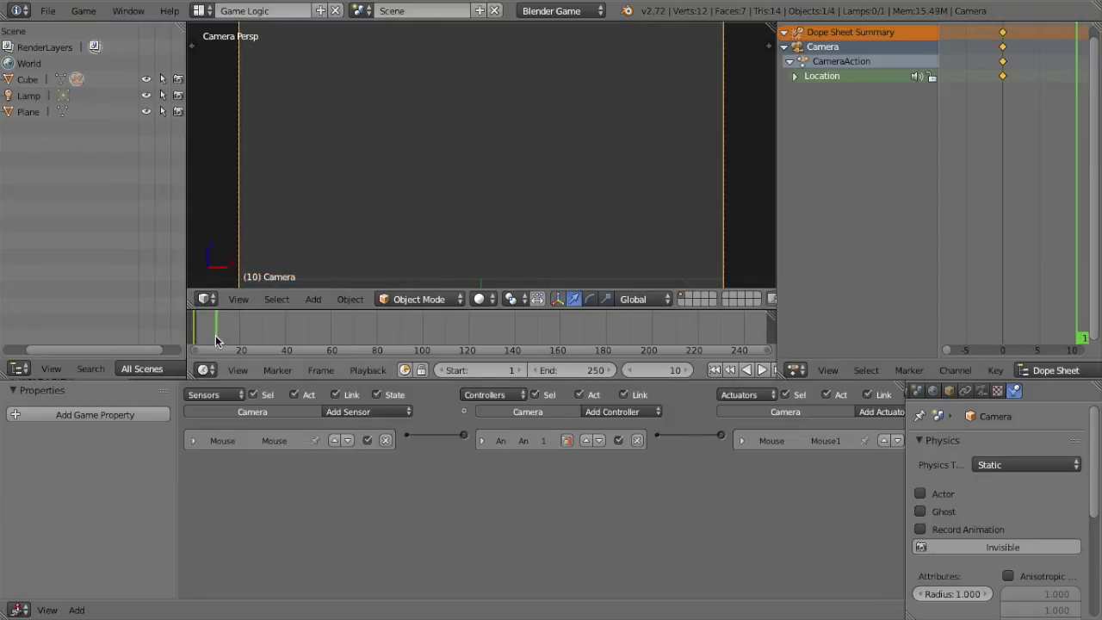
{"action": "left_click_drag", "start_coordinate": [216, 340], "coordinate": [204, 329]}
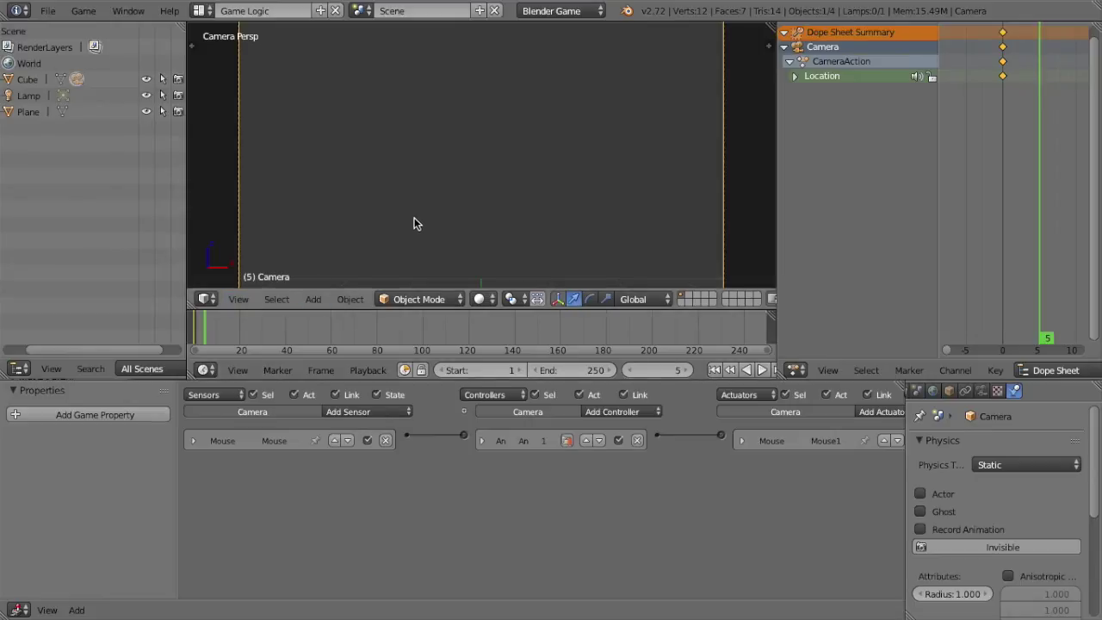
{"action": "key", "text": "g"}
{"action": "key", "text": "z"}
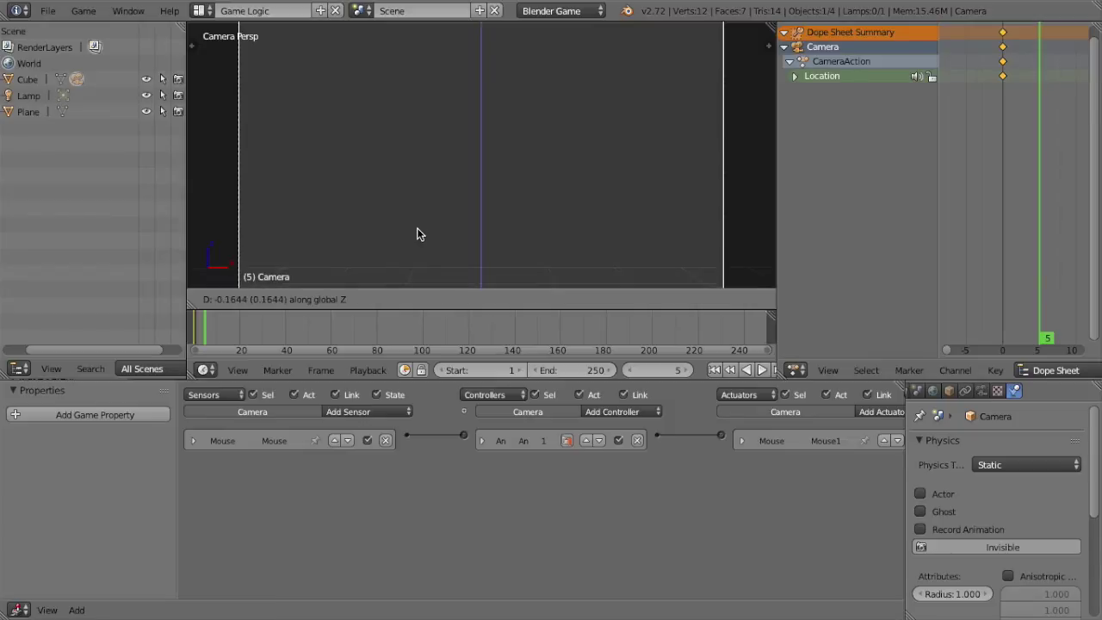
{"action": "left_click", "coordinate": [417, 229]}
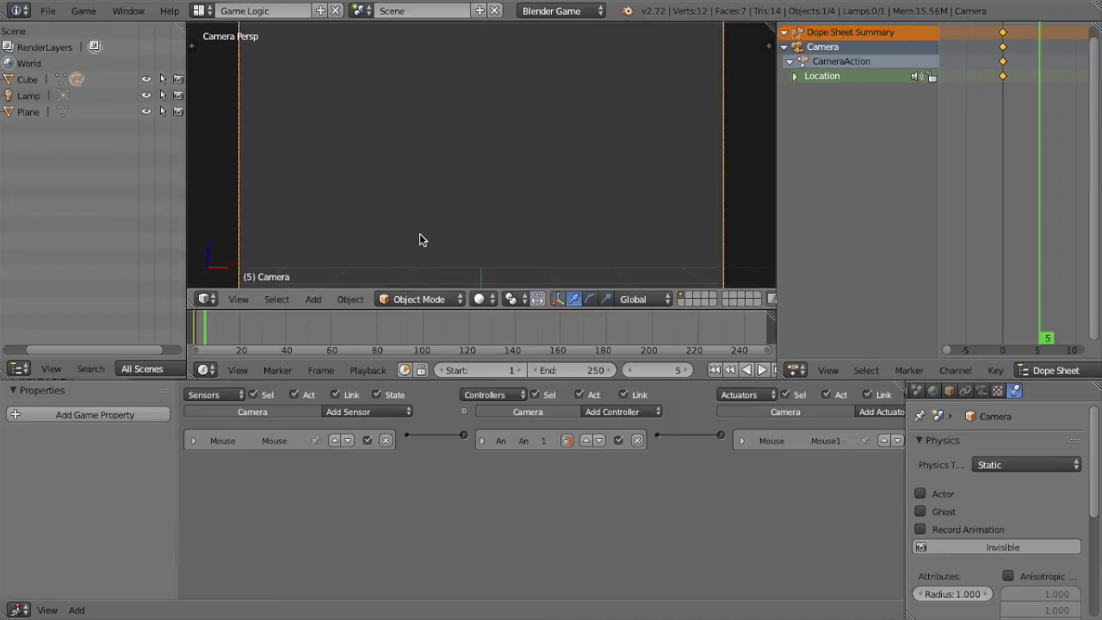
{"action": "scroll", "coordinate": [420, 229], "scroll_direction": "down", "scroll_amount": 1}
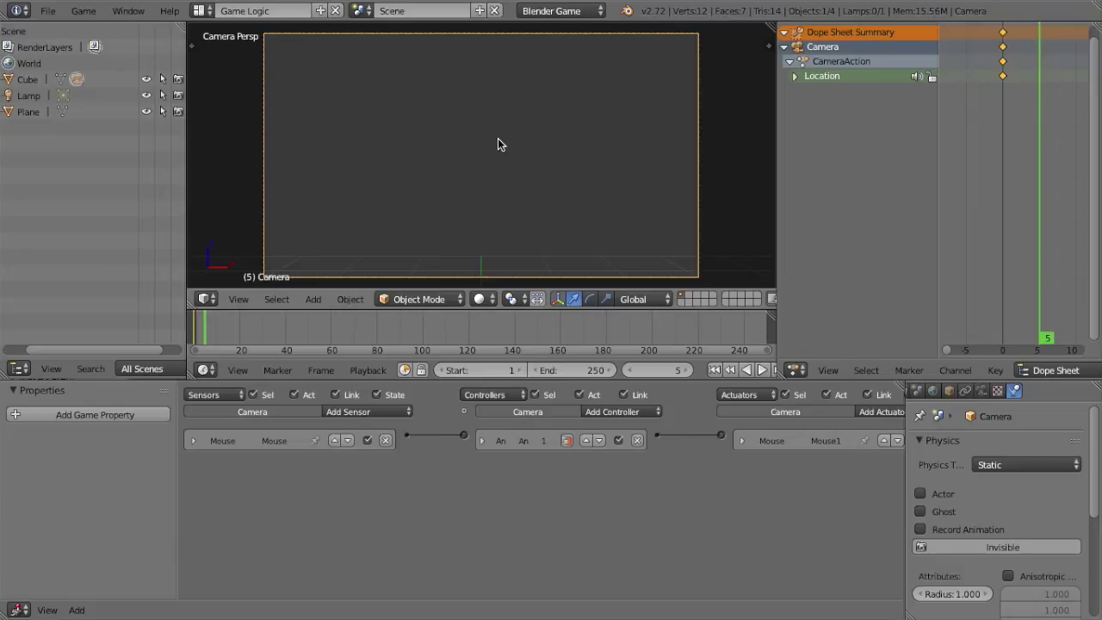
{"action": "key", "text": "i"}
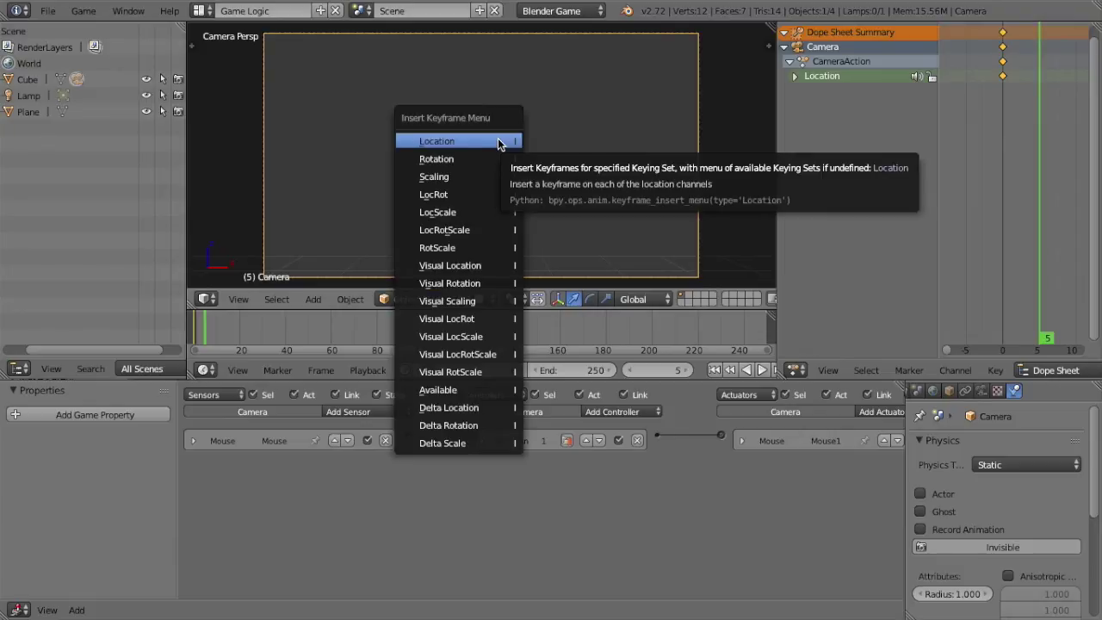
{"action": "left_click", "coordinate": [497, 142]}
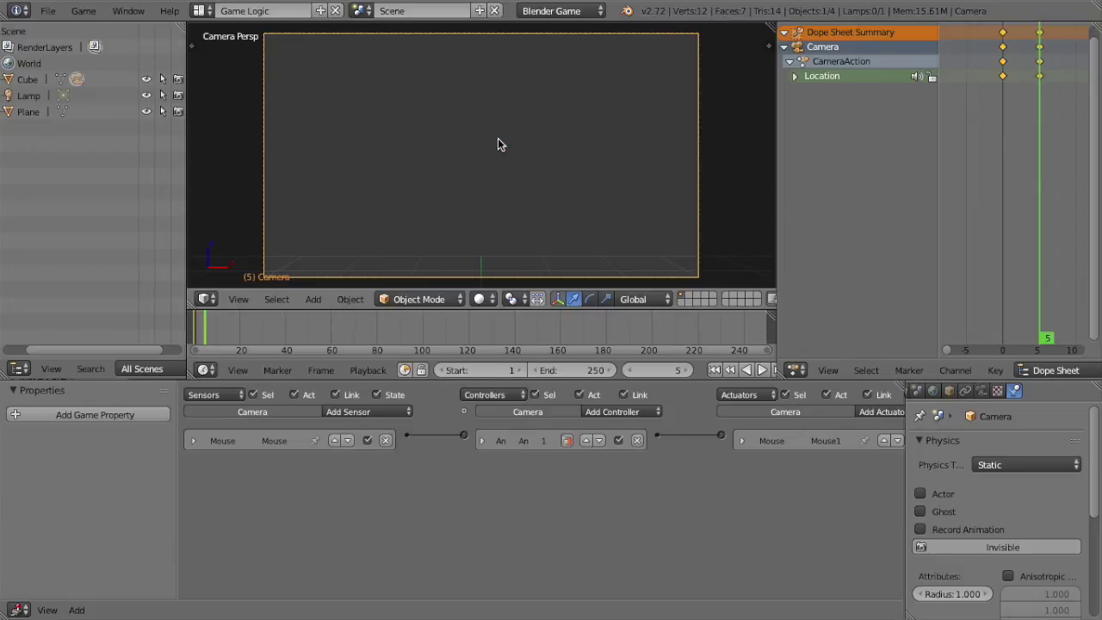
Step: Duplicate the camera's frame 0 keyframe to frame 10 and set the animation's end frame to 10
{"action": "middle_click_drag", "start_coordinate": [981, 35], "coordinate": [979, 33]}
{"action": "right_click", "coordinate": [1000, 30]}
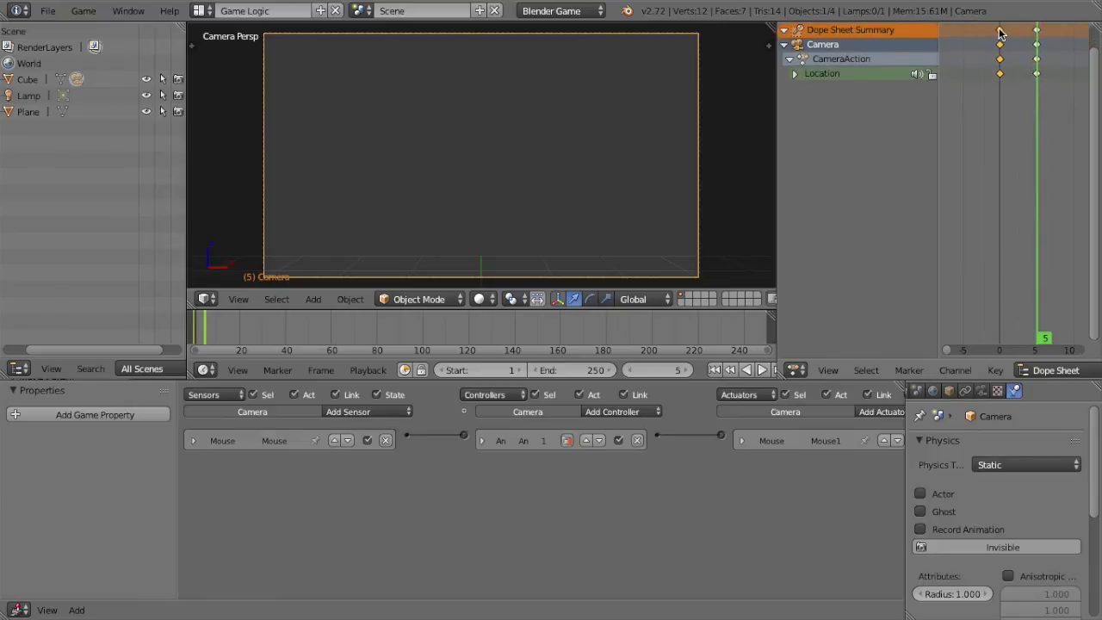
{"action": "key", "text": "shift+d"}
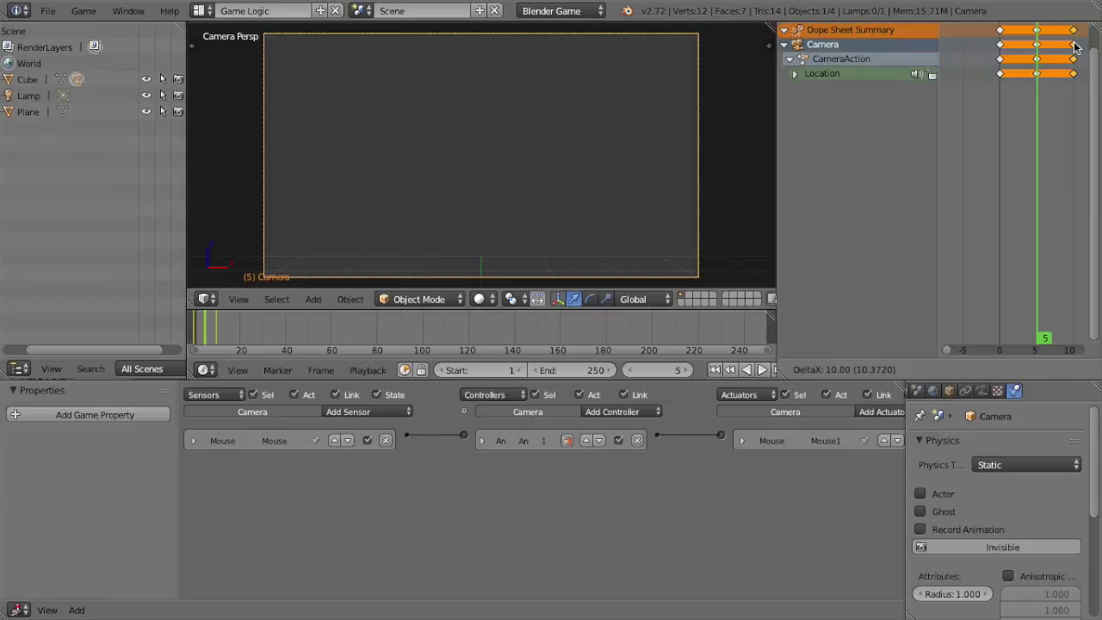
{"action": "left_click", "coordinate": [1076, 47]}
{"action": "left_click", "coordinate": [566, 370]}
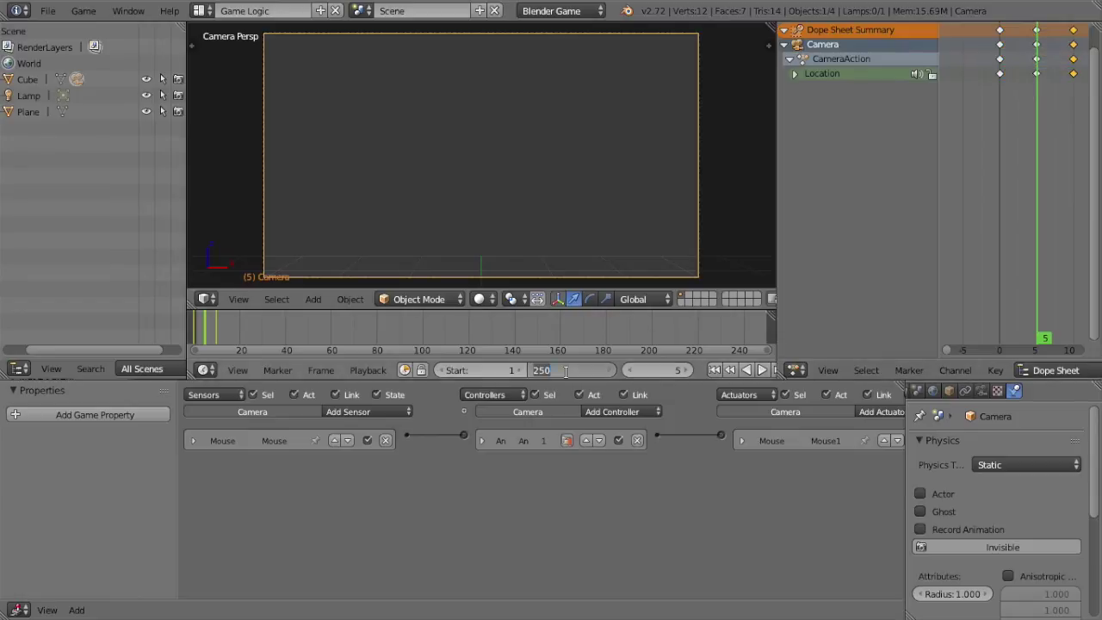
{"action": "type", "text": "10"}
{"action": "key", "text": "Return"}
Step: Play the camera animation from the first frame, stop it and return to the first frame
{"action": "left_click", "coordinate": [716, 370]}
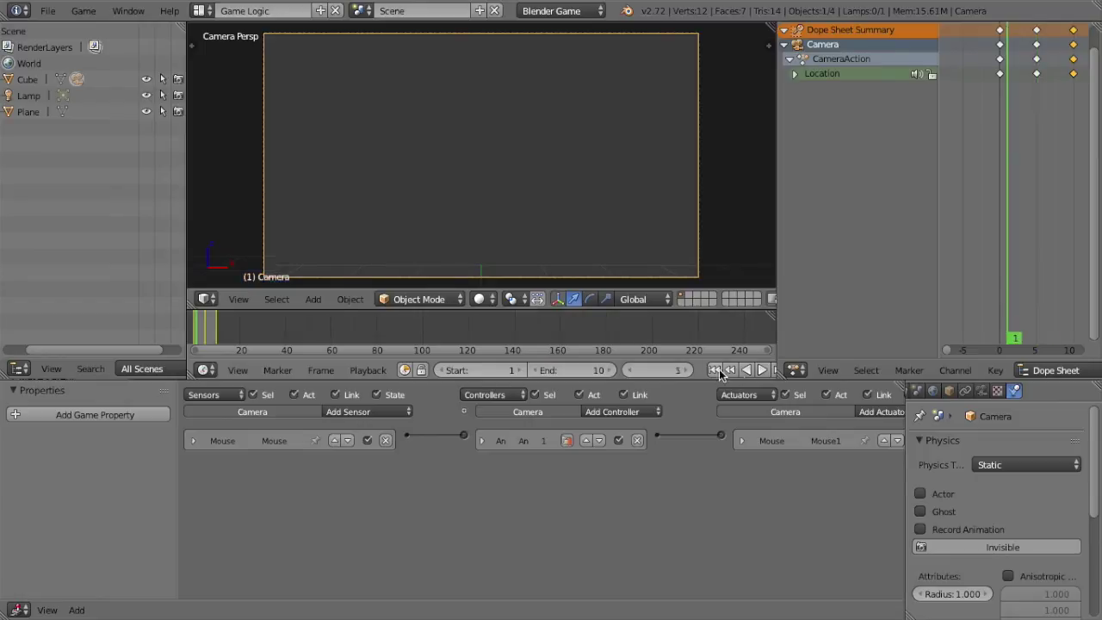
{"action": "left_click", "coordinate": [763, 370]}
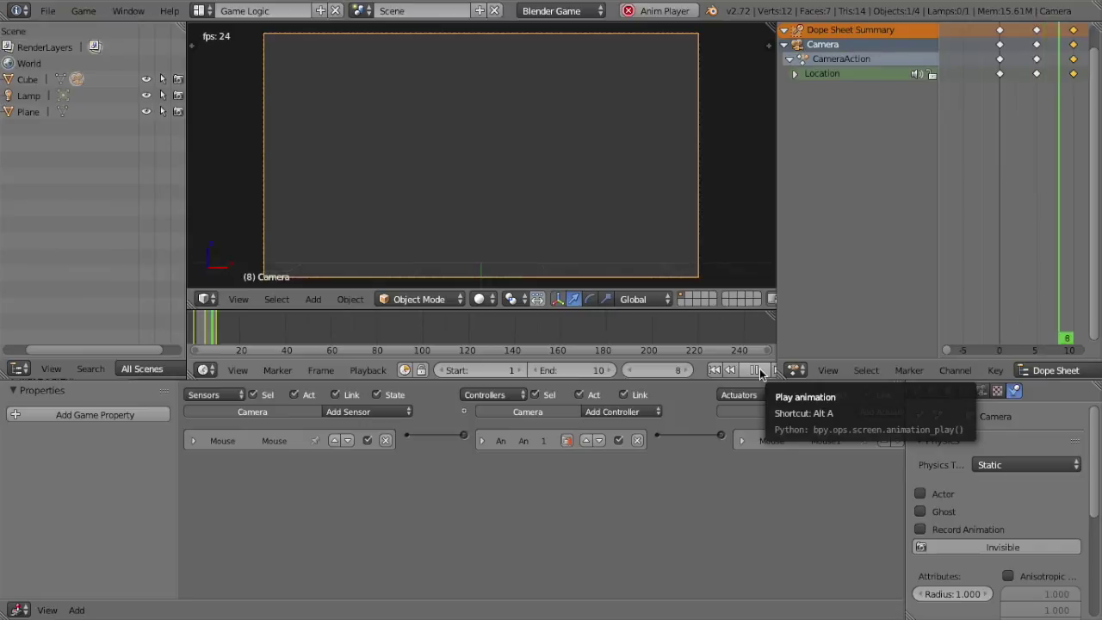
{"action": "left_click", "coordinate": [759, 372]}
{"action": "left_click", "coordinate": [715, 369]}
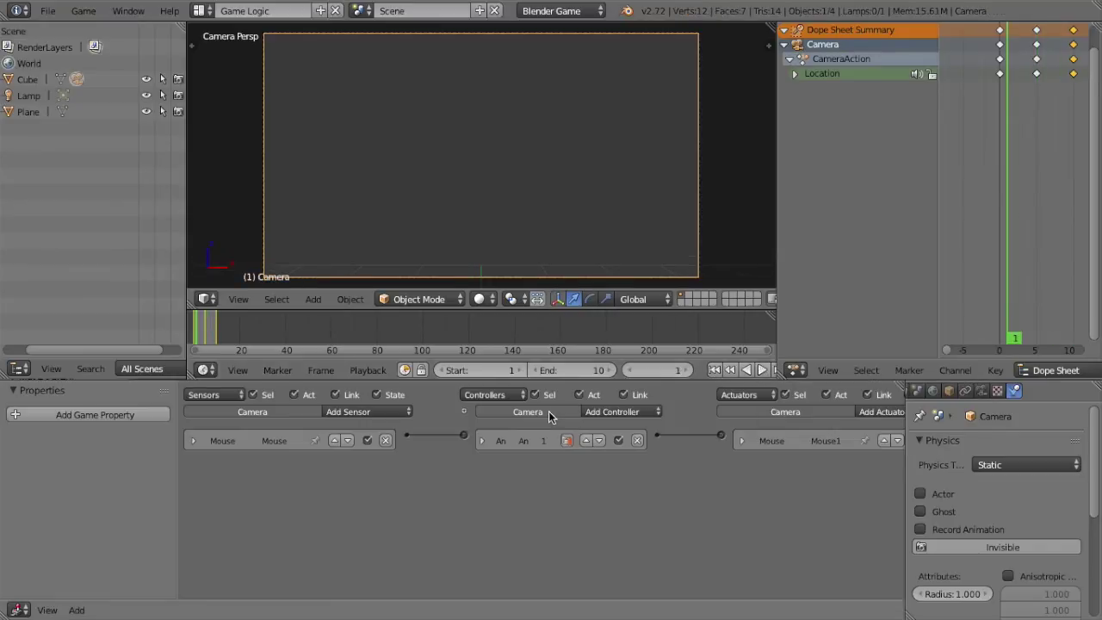
Step: Add a Keyboard sensor to the camera and assign it the W key
{"action": "left_click", "coordinate": [408, 412]}
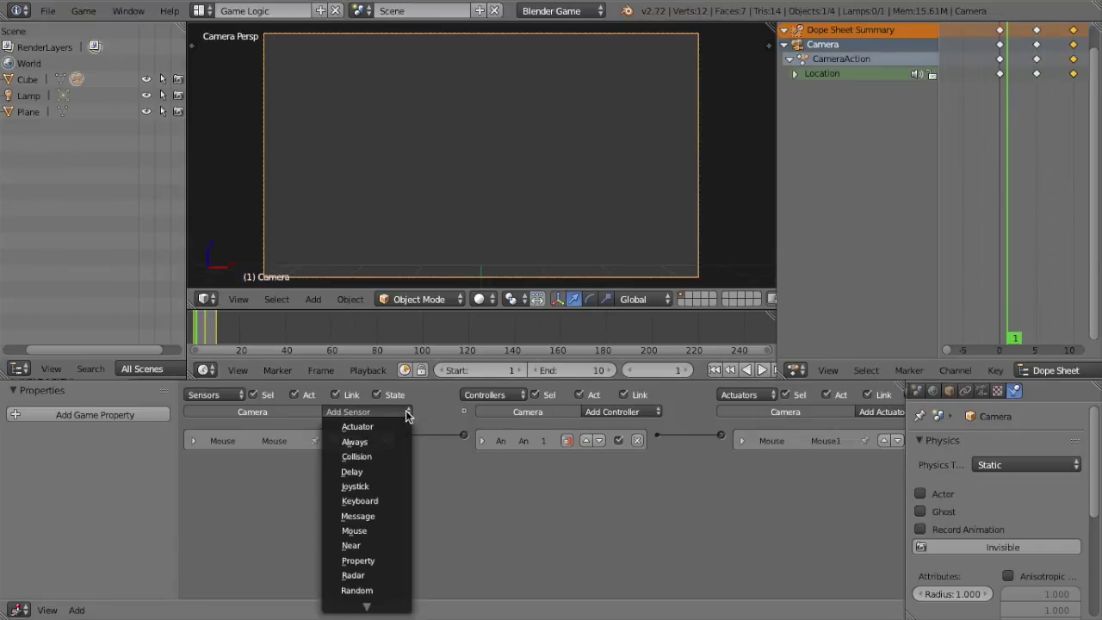
{"action": "left_click", "coordinate": [360, 500]}
{"action": "left_click", "coordinate": [284, 511]}
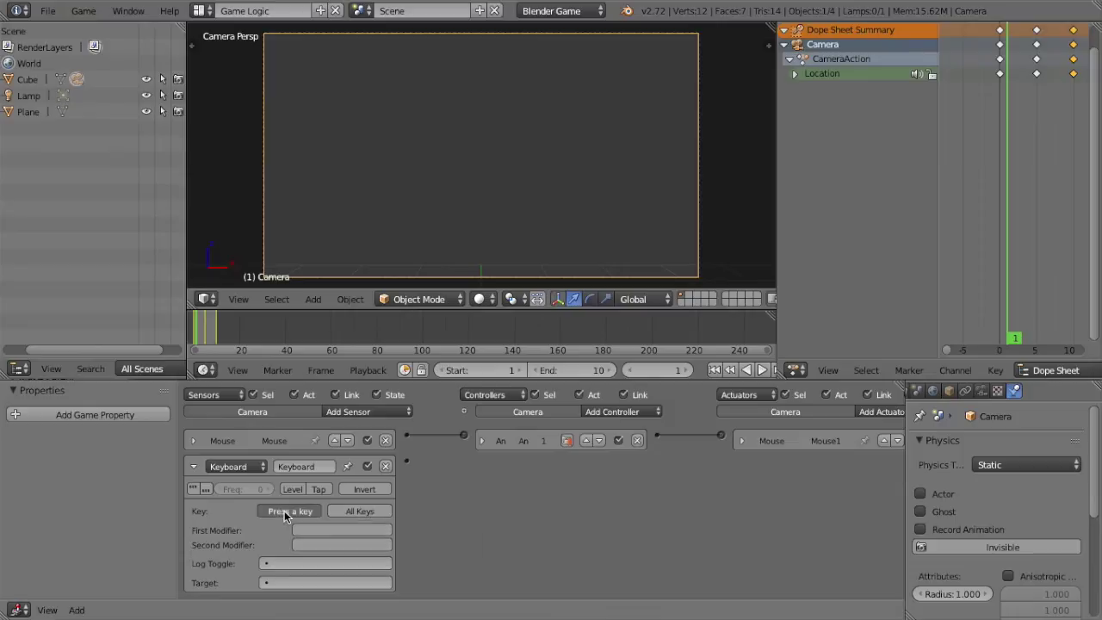
{"action": "key", "text": "w"}
Step: Add an Action actuator to the camera that plays CameraAction in Loop Stop mode
{"action": "left_click", "coordinate": [887, 412]}
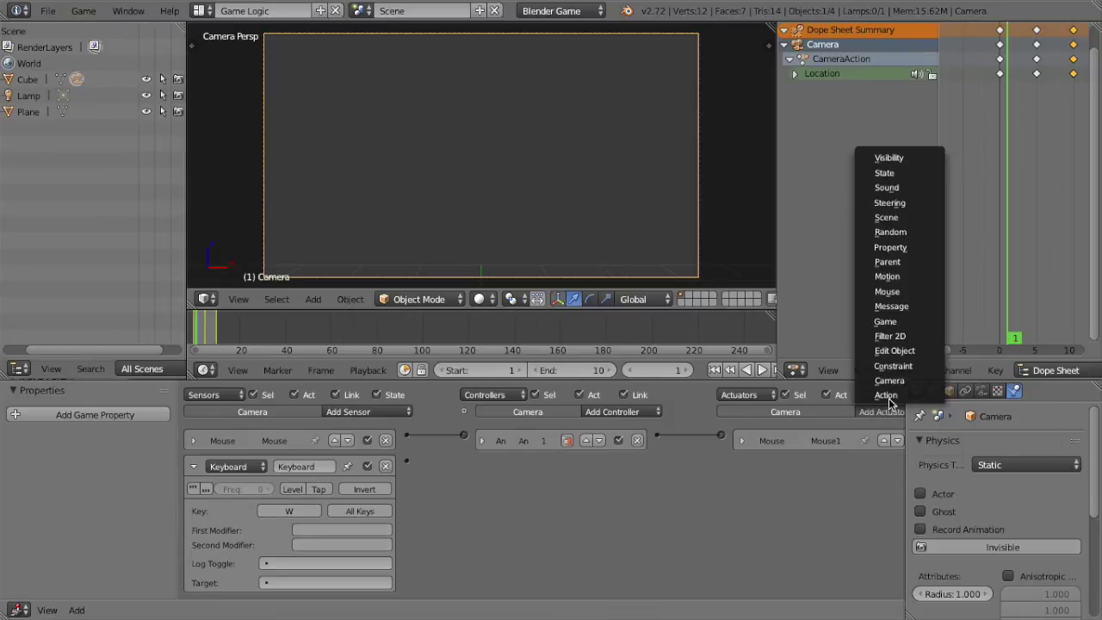
{"action": "left_click", "coordinate": [900, 392]}
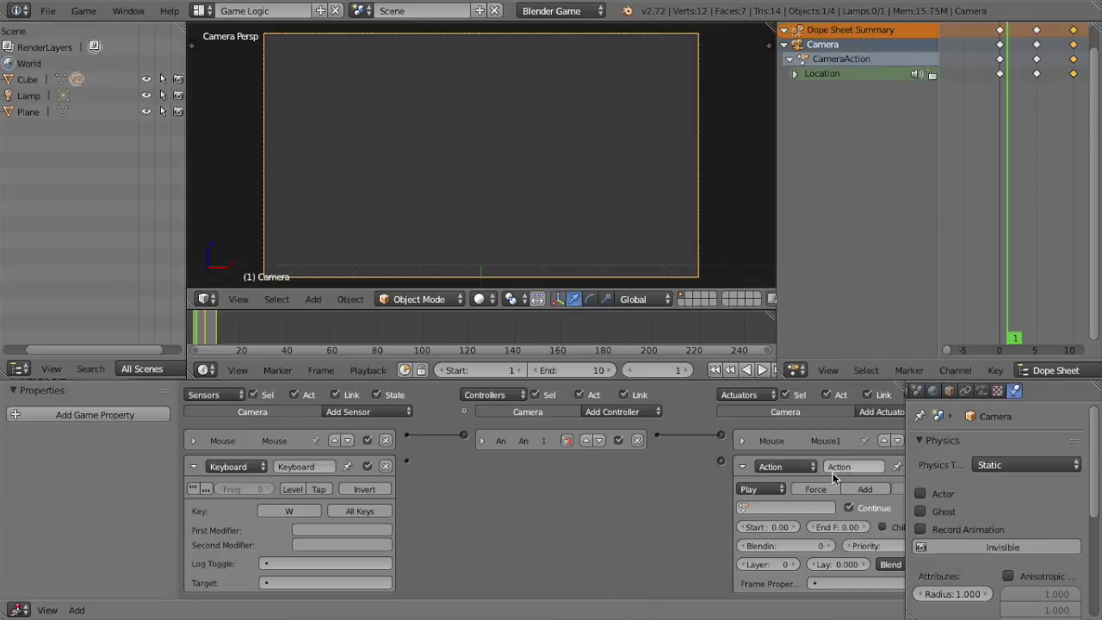
{"action": "left_click", "coordinate": [802, 510]}
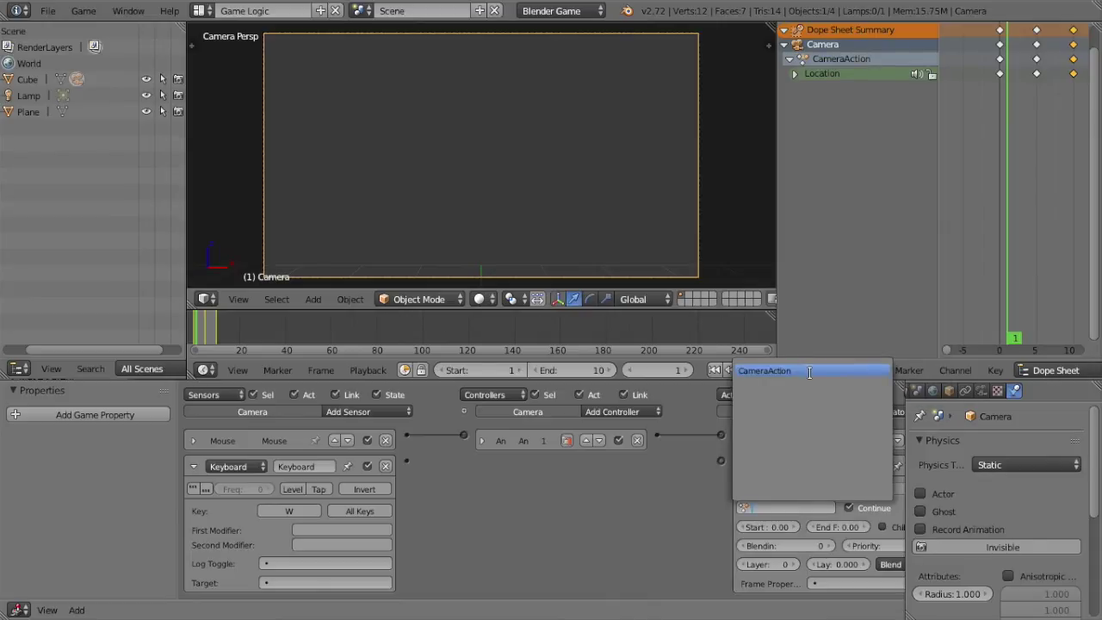
{"action": "left_click", "coordinate": [809, 369]}
{"action": "left_click", "coordinate": [774, 490]}
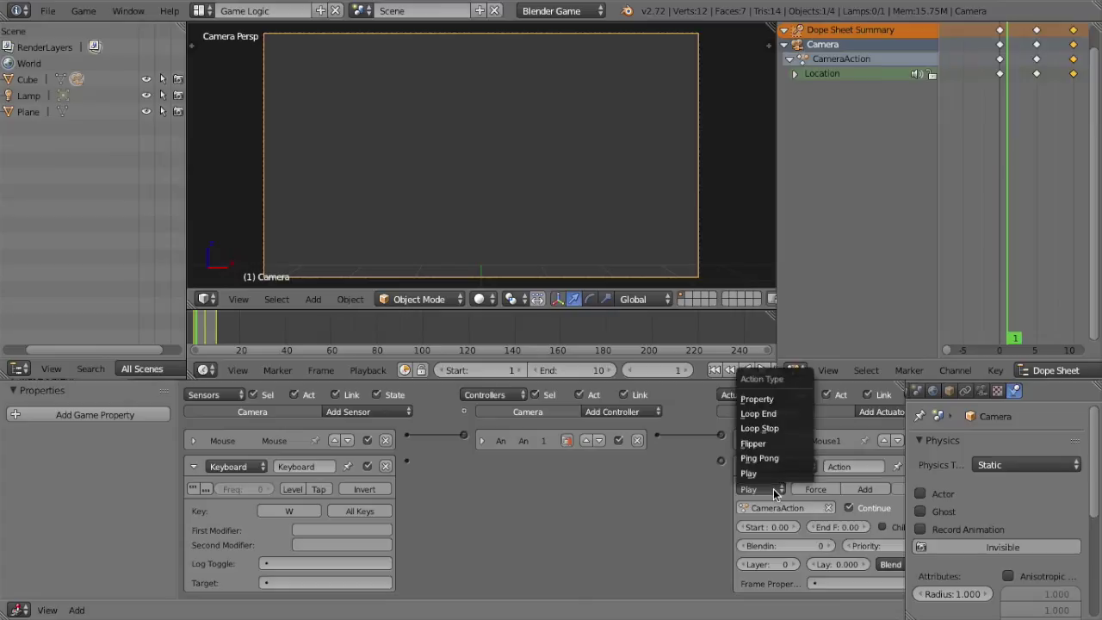
{"action": "left_click", "coordinate": [790, 428]}
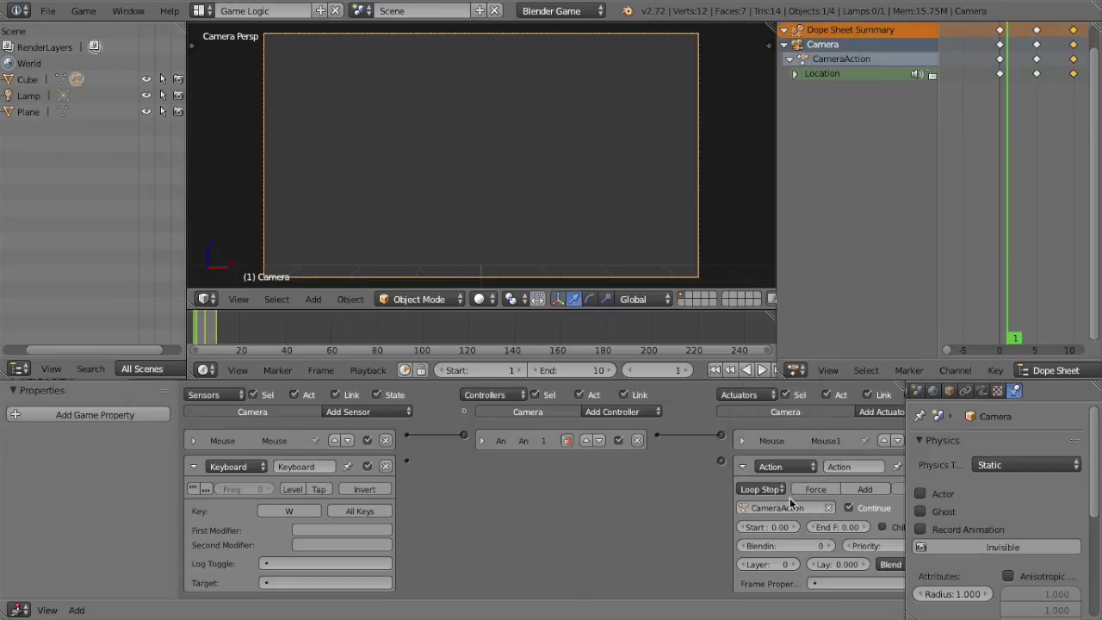
Step: Set the Action actuator's start frame to 1 and end frame to 10, and link the Keyboard sensor to it
{"action": "left_click", "coordinate": [776, 527]}
{"action": "type", "text": "1"}
{"action": "key", "text": "Return"}
{"action": "left_click", "coordinate": [839, 527]}
{"action": "type", "text": "10"}
{"action": "key", "text": "Return"}
{"action": "scroll", "coordinate": [874, 499], "scroll_direction": "right", "scroll_amount": 3, "text": "ctrl"}
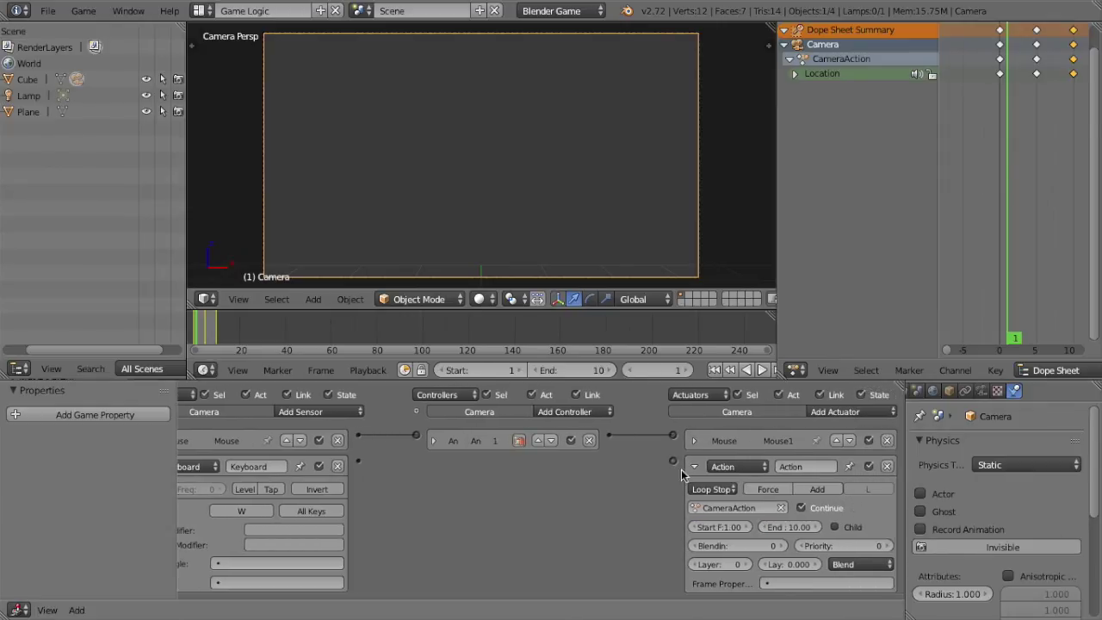
{"action": "left_click_drag", "start_coordinate": [356, 463], "coordinate": [672, 465]}
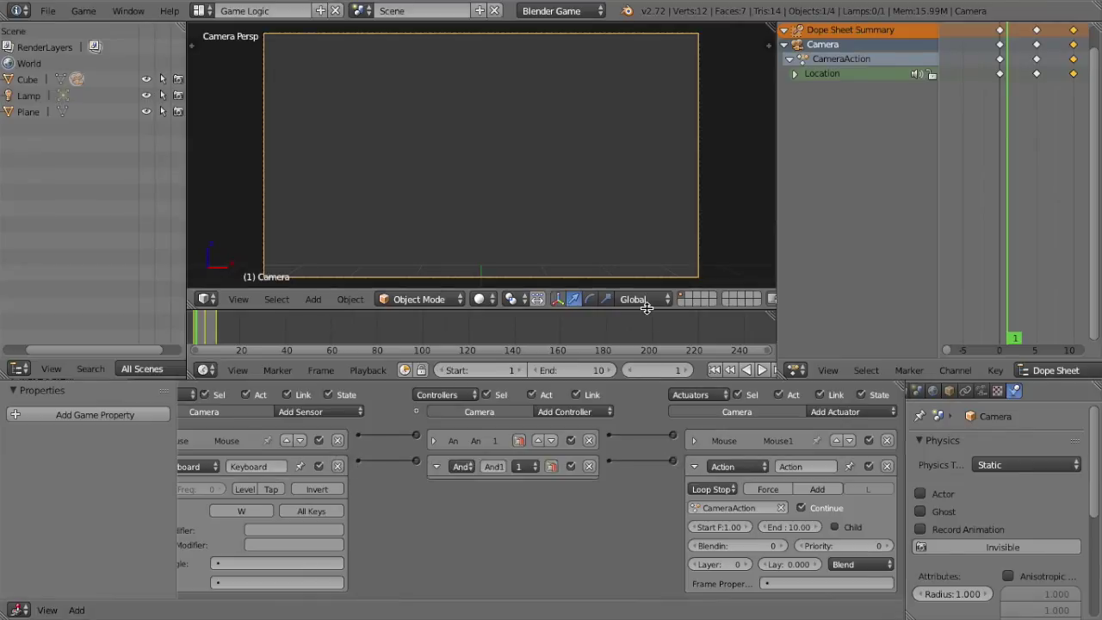
Step: Test the camera's walking animation in the running game and stop the game
{"action": "key", "text": "p"}
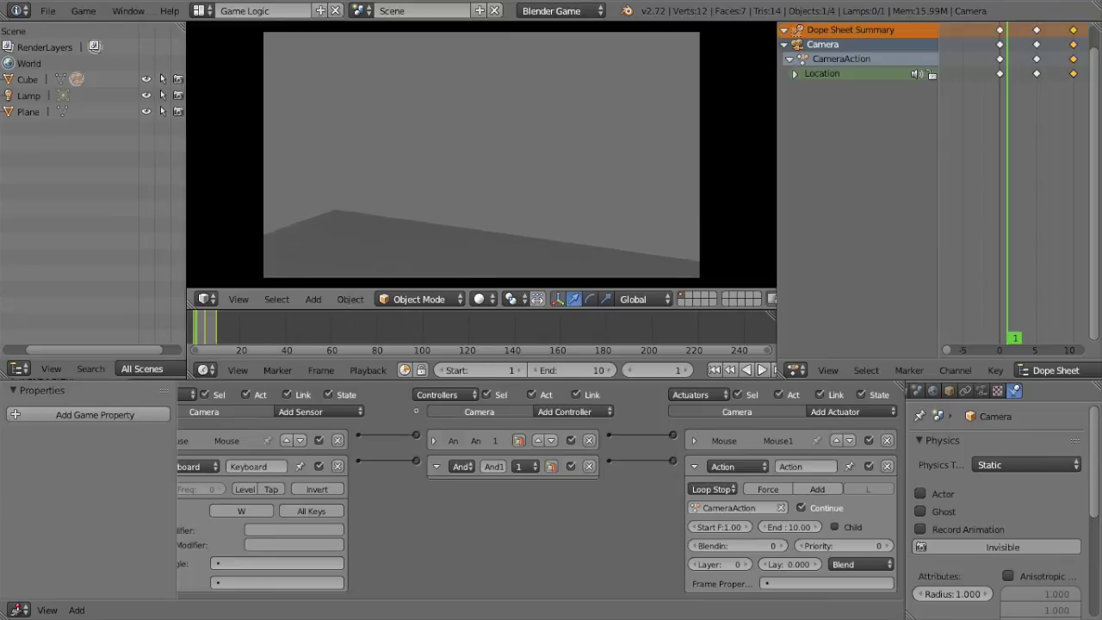
{"action": "key", "text": "s"}
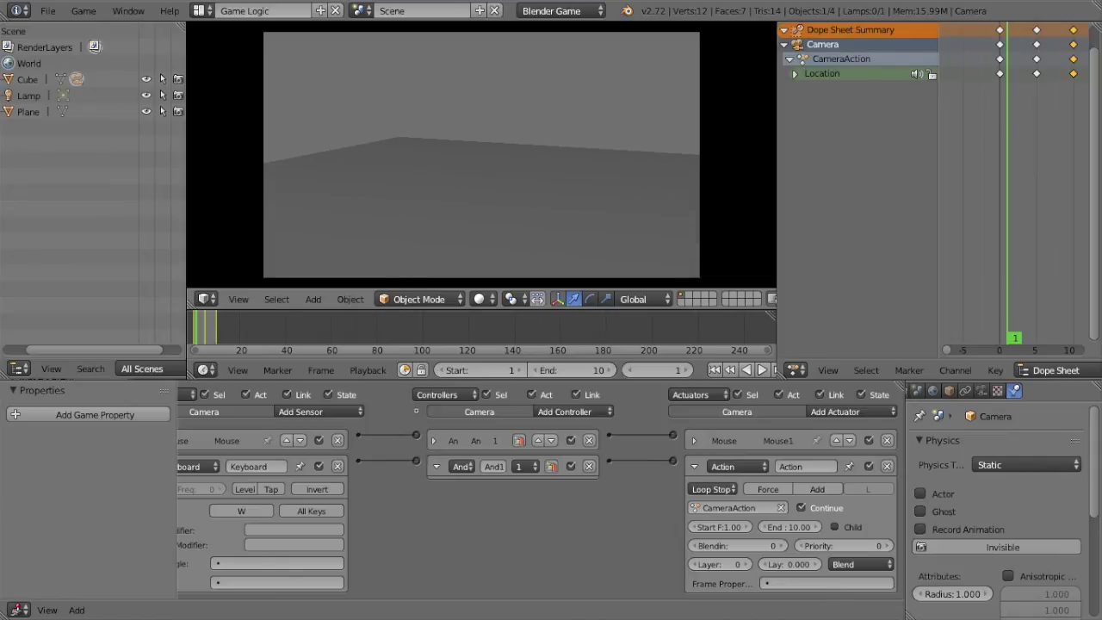
{"action": "key", "text": "Escape"}
Step: Collapse the camera's new And controller, Action actuator and Keyboard sensor bricks
{"action": "left_click", "coordinate": [483, 467]}
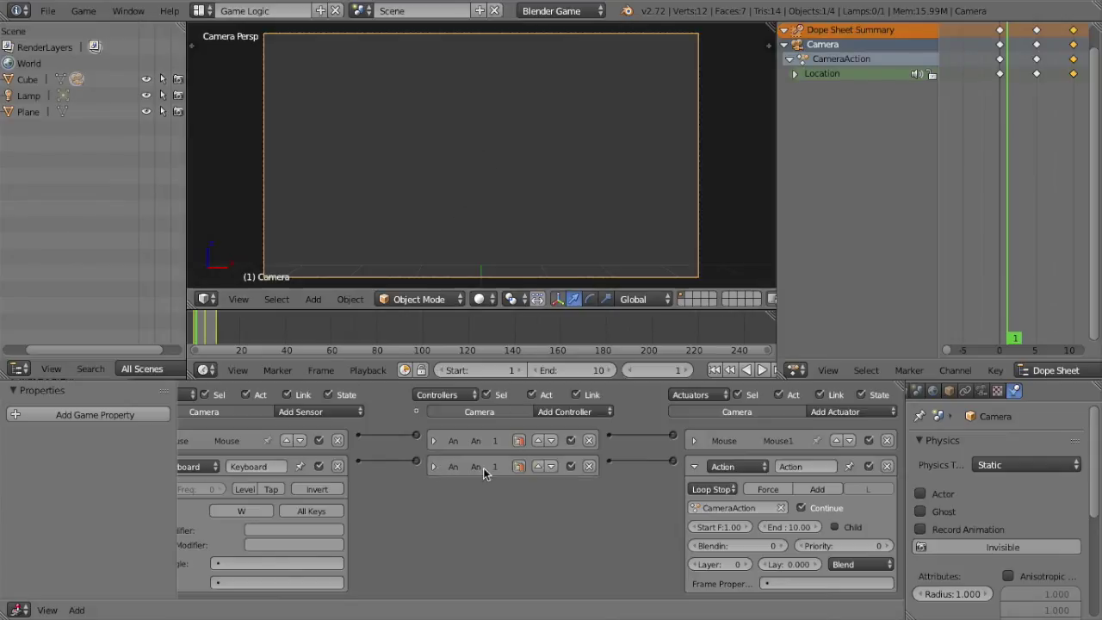
{"action": "left_click", "coordinate": [694, 467]}
{"action": "middle_click_drag", "start_coordinate": [615, 465], "coordinate": [664, 464]}
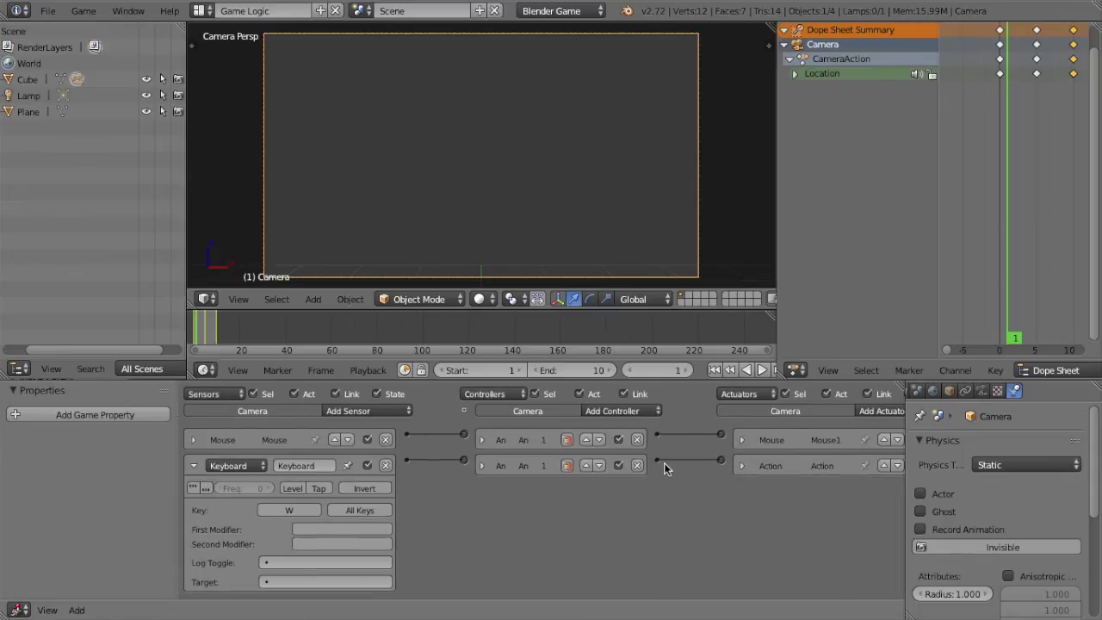
{"action": "left_click", "coordinate": [194, 466]}
Step: Add three more Keyboard sensors to the camera
{"action": "left_click", "coordinate": [340, 414]}
{"action": "key", "text": "k"}
{"action": "left_click", "coordinate": [340, 414]}
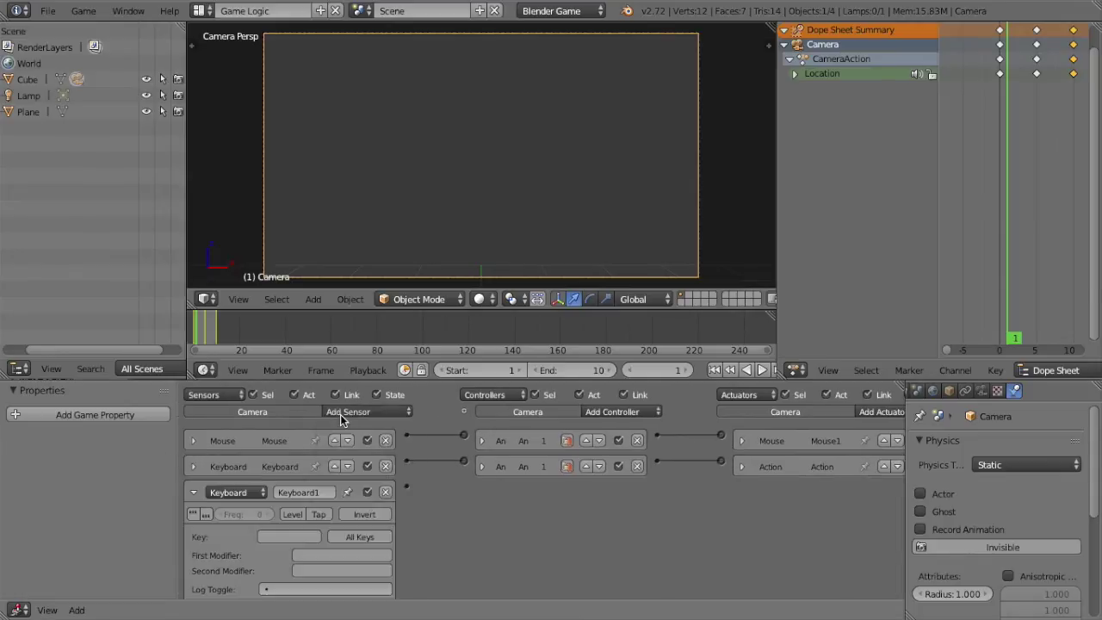
{"action": "key", "text": "k"}
{"action": "left_click", "coordinate": [340, 414]}
{"action": "key", "text": "k"}
Step: Assign the S, D and A keys to the three new Keyboard sensors in order
{"action": "scroll", "coordinate": [340, 414], "scroll_direction": "down", "scroll_amount": 5}
{"action": "scroll", "coordinate": [340, 414], "scroll_direction": "up", "scroll_amount": 5}
{"action": "scroll", "coordinate": [298, 516], "scroll_direction": "down", "scroll_amount": 5}
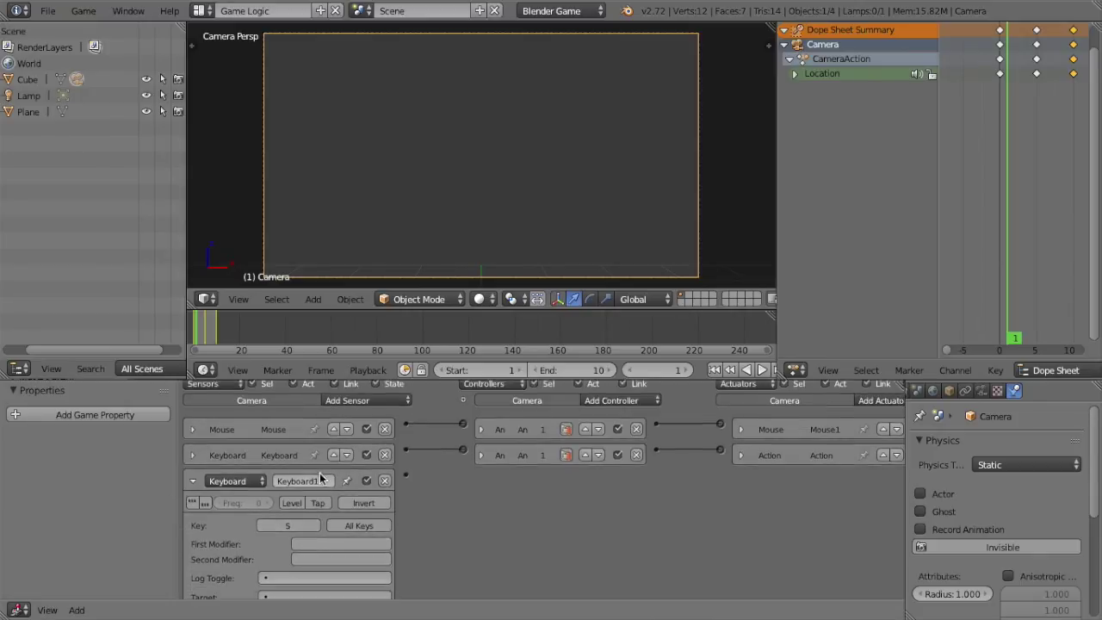
{"action": "left_click", "coordinate": [292, 474]}
{"action": "key", "text": "d"}
{"action": "scroll", "coordinate": [293, 483], "scroll_direction": "down", "scroll_amount": 3}
{"action": "left_click", "coordinate": [291, 549]}
{"action": "key", "text": "a"}
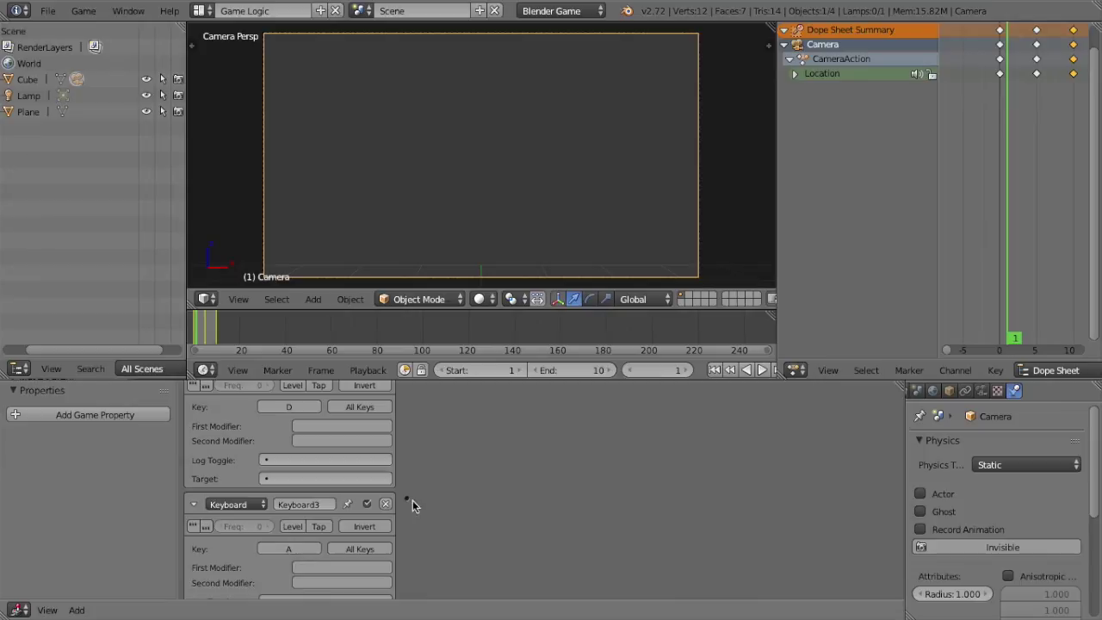
Step: Collapse the S, D and A Keyboard sensor bricks
{"action": "left_click", "coordinate": [192, 504]}
{"action": "scroll", "coordinate": [192, 505], "scroll_direction": "up", "scroll_amount": 2}
{"action": "left_click", "coordinate": [194, 487]}
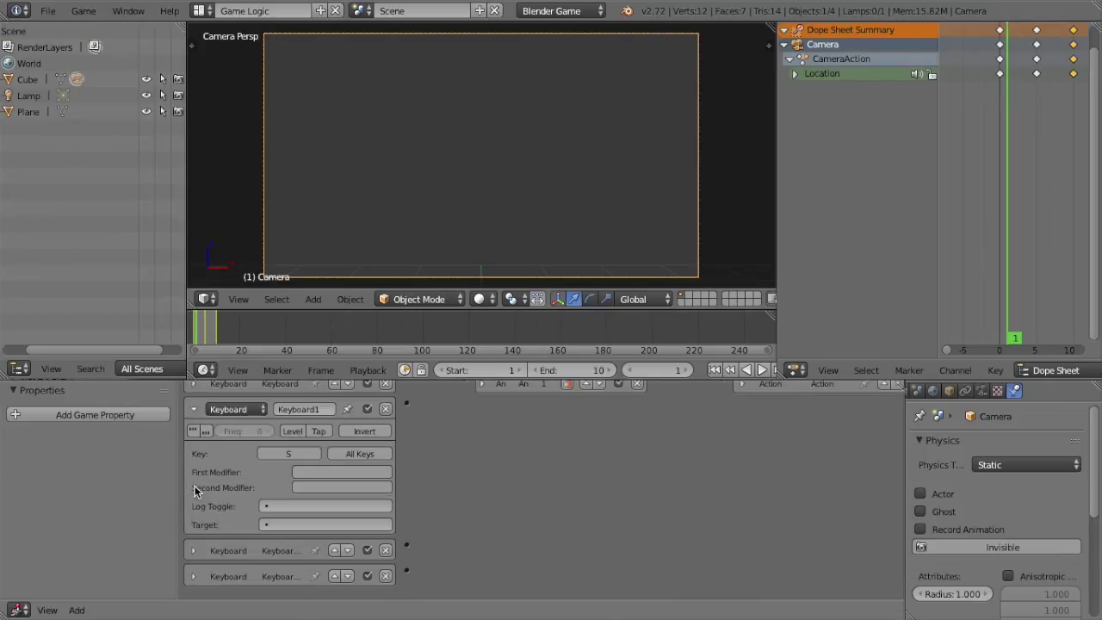
{"action": "left_click", "coordinate": [195, 419]}
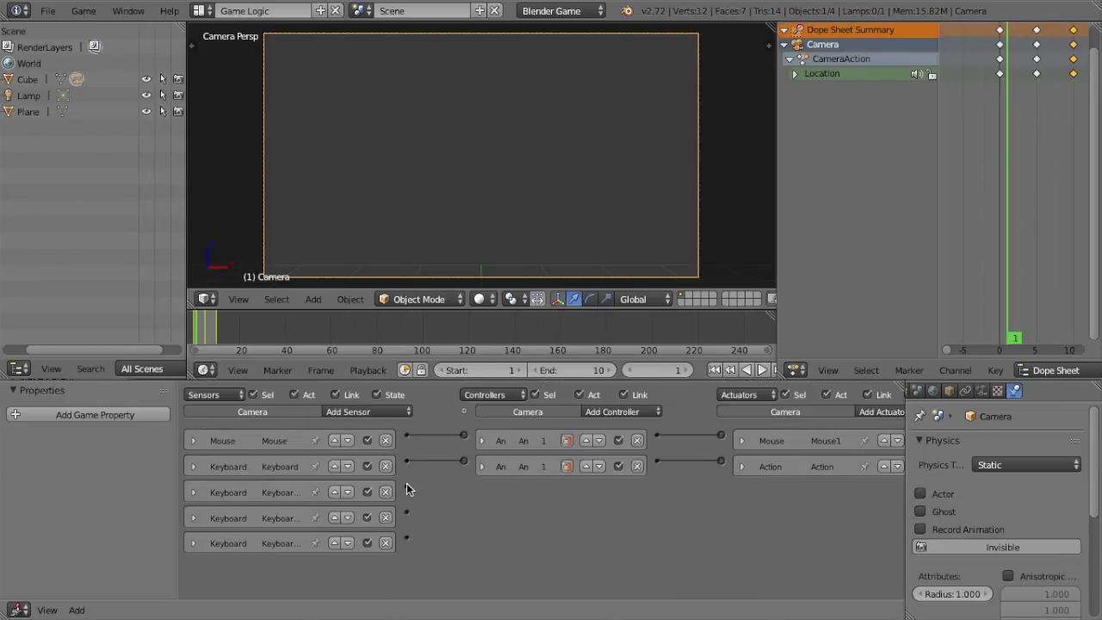
Step: Link the S Keyboard sensor to the Action actuator through its own And controller and collapse that controller
{"action": "left_click_drag", "start_coordinate": [406, 490], "coordinate": [722, 465]}
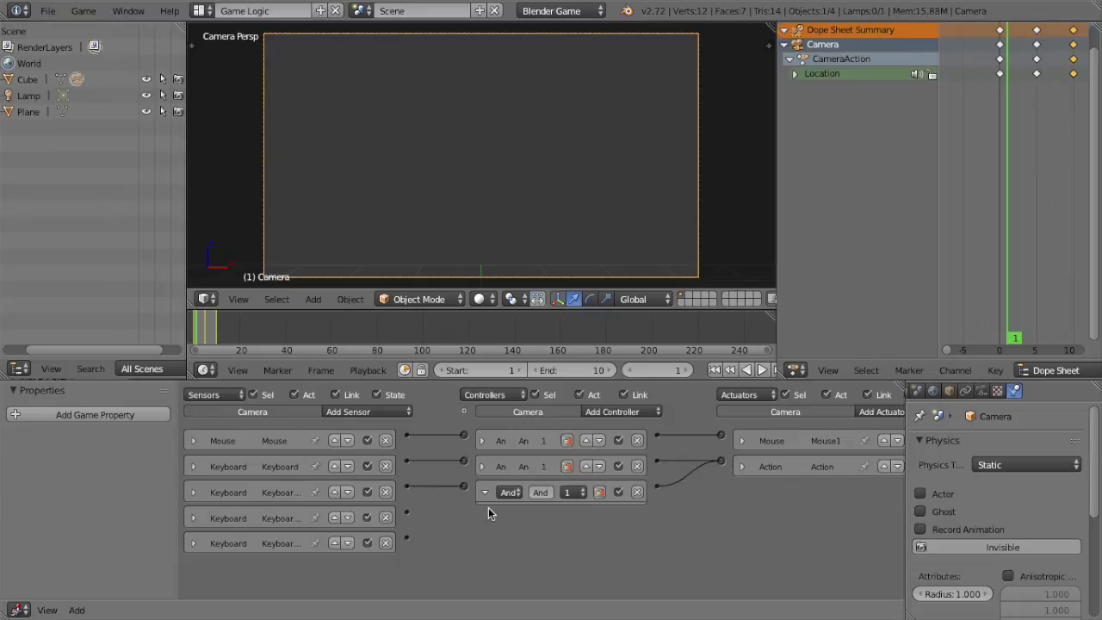
{"action": "left_click_drag", "start_coordinate": [440, 470], "coordinate": [465, 459]}
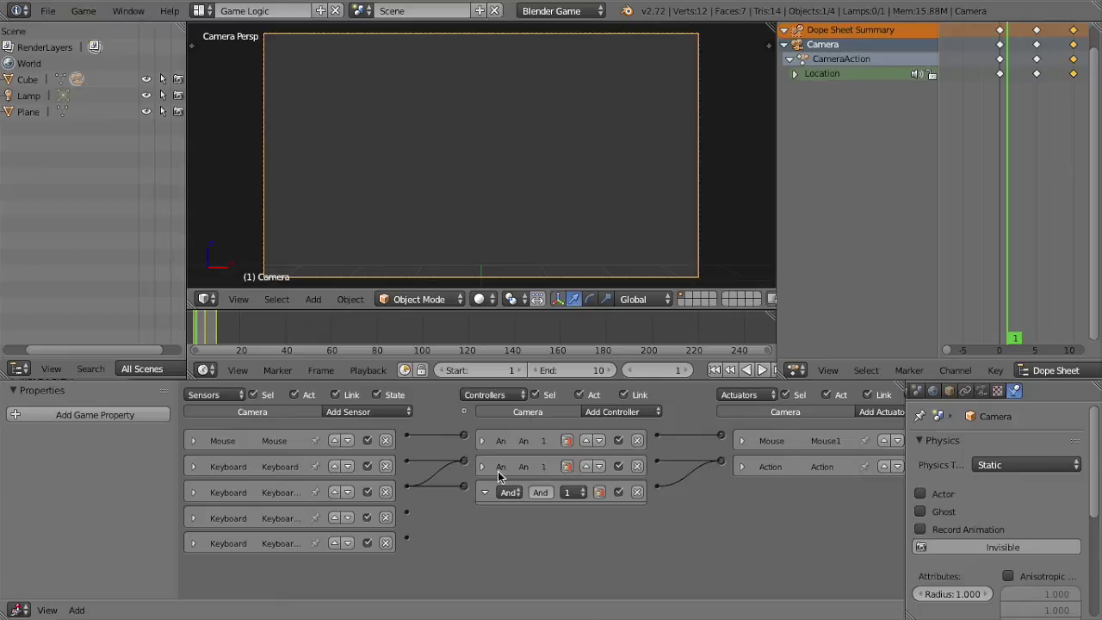
{"action": "key", "text": "x"}
{"action": "left_click", "coordinate": [485, 493]}
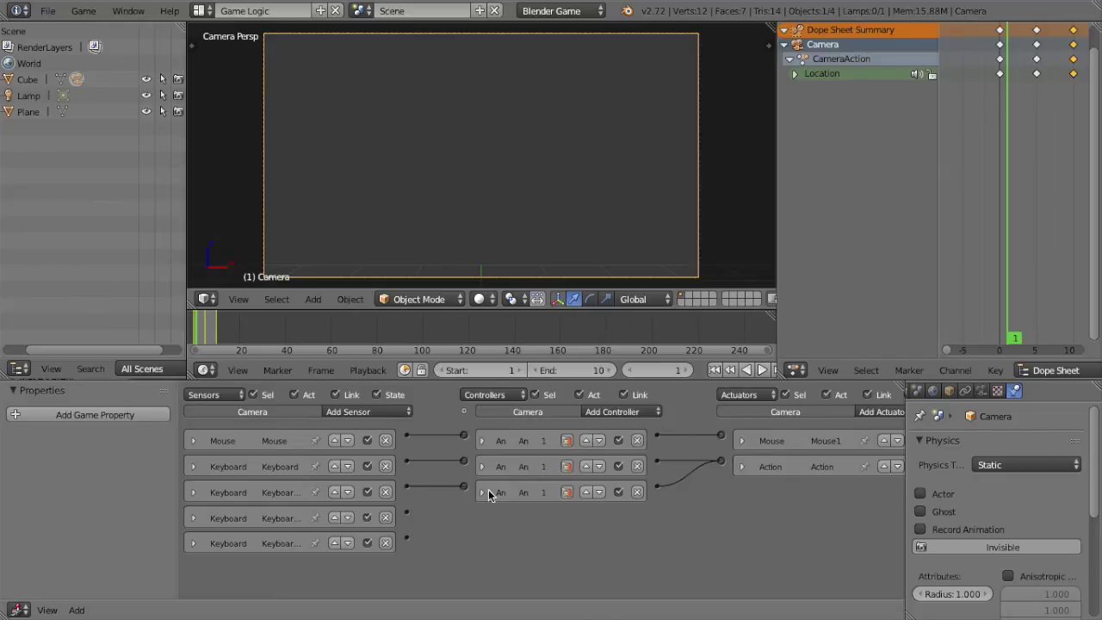
{"action": "left_click_drag", "start_coordinate": [465, 492], "coordinate": [464, 488]}
Step: Link the D and A Keyboard sensors to the Action actuator through separate And controllers and collapse both controllers
{"action": "left_click_drag", "start_coordinate": [407, 517], "coordinate": [720, 464]}
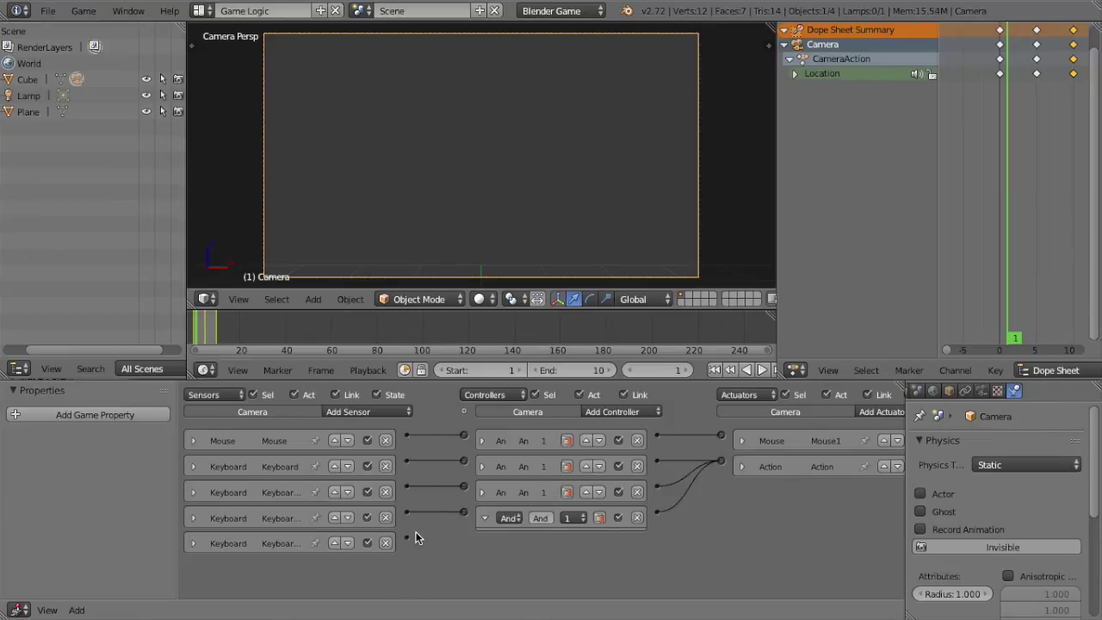
{"action": "left_click", "coordinate": [483, 518]}
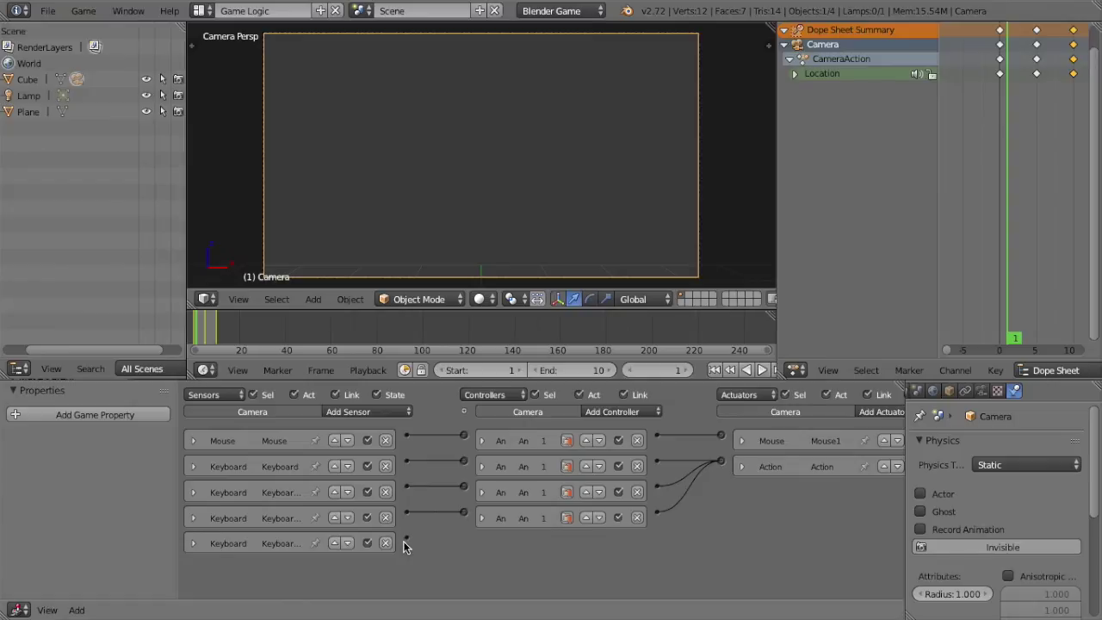
{"action": "left_click_drag", "start_coordinate": [407, 542], "coordinate": [721, 465]}
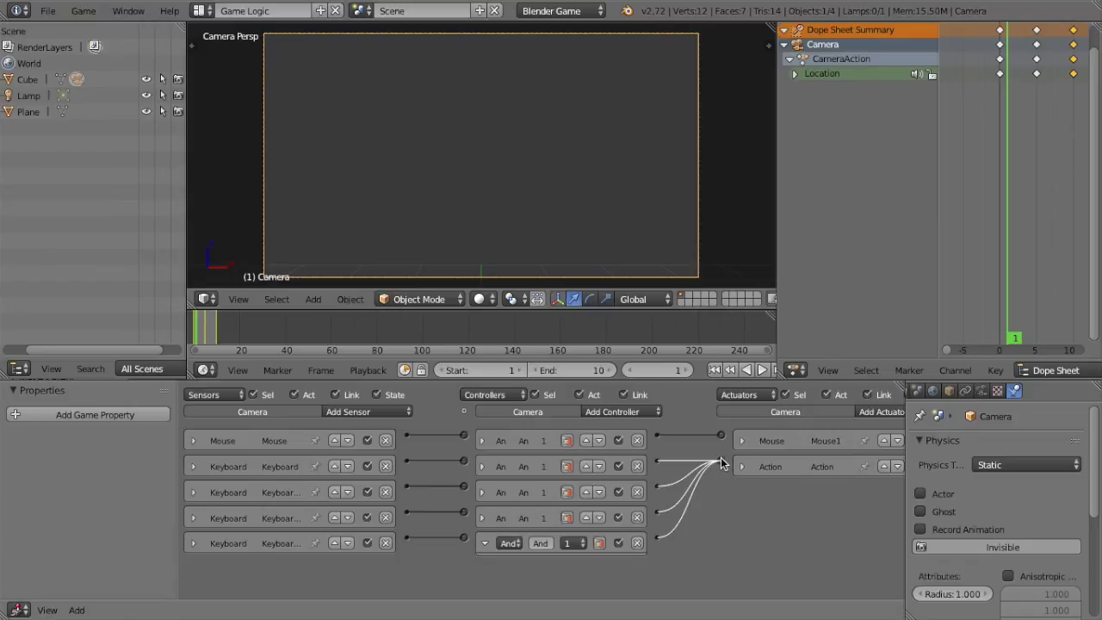
{"action": "left_click", "coordinate": [481, 542]}
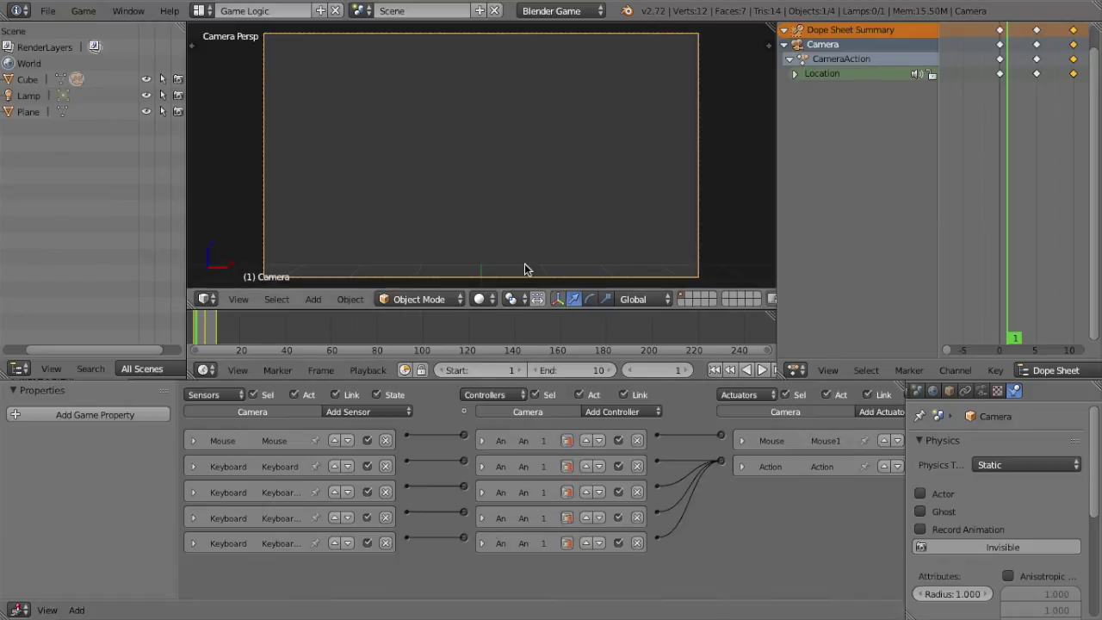
Step: Run the game, walk forward to test the camera bob, and stop the game
{"action": "key", "text": "p"}
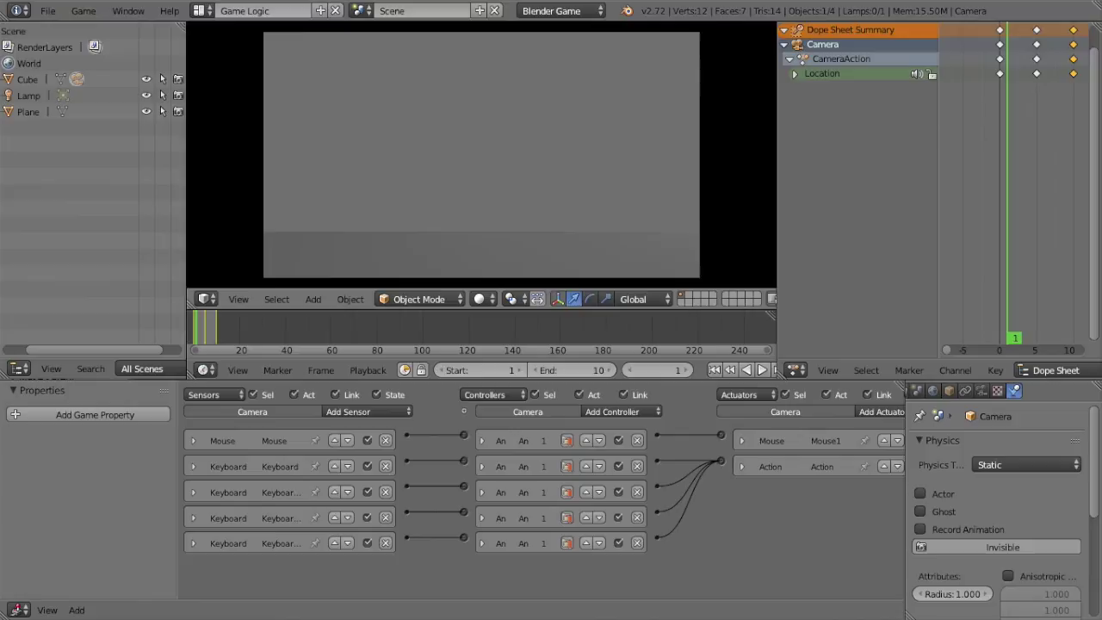
{"action": "key", "text": "w"}
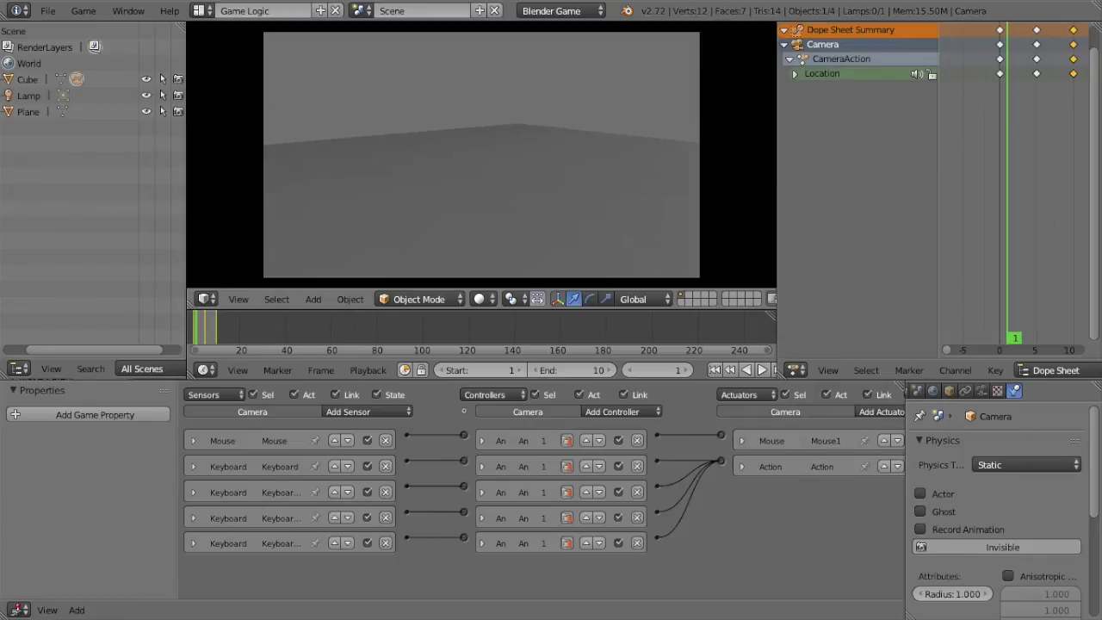
{"action": "key", "text": "Escape"}
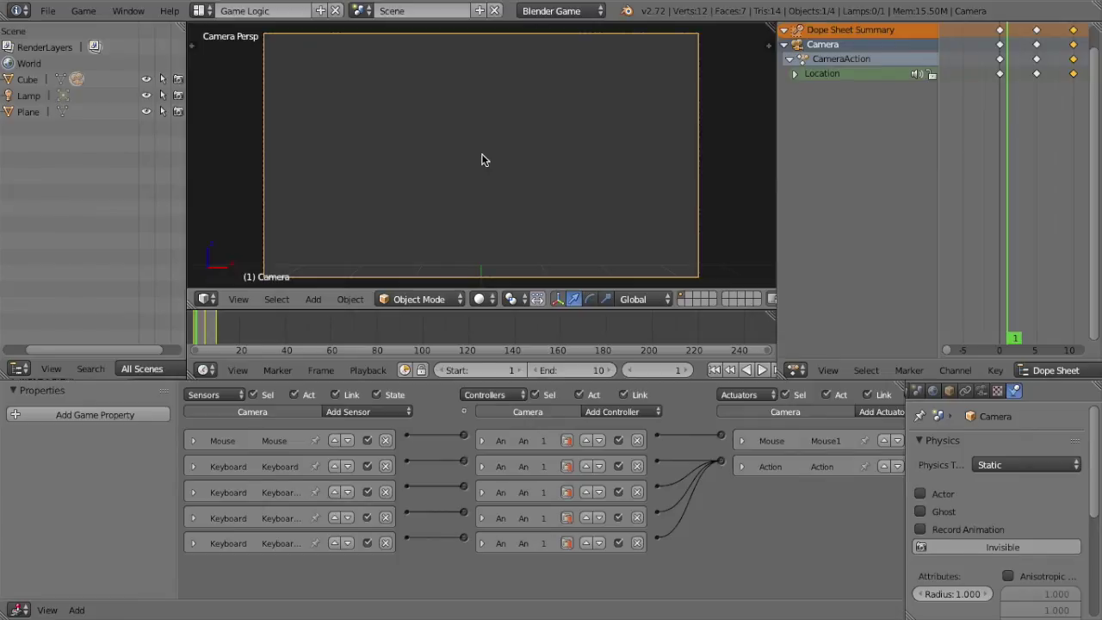
Step: Add another Keyboard sensor to the camera with key W and Left Shift as the first modifier
{"action": "left_click", "coordinate": [347, 413]}
{"action": "left_click", "coordinate": [366, 500]}
{"action": "scroll", "coordinate": [363, 470], "scroll_direction": "down", "scroll_amount": 3}
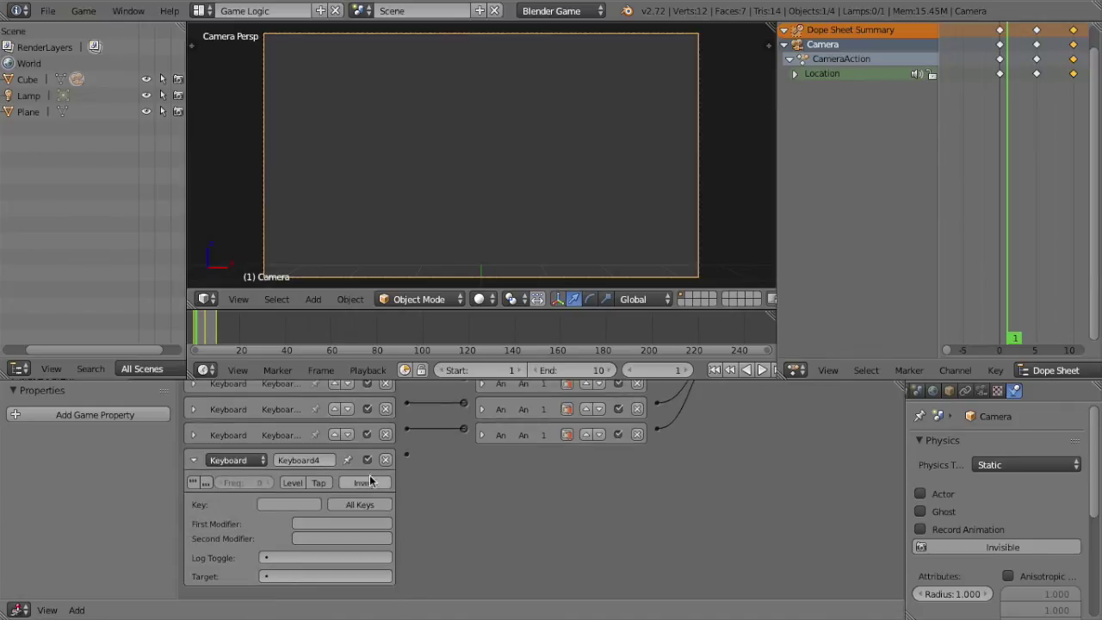
{"action": "left_click", "coordinate": [307, 501]}
{"action": "key", "text": "w"}
{"action": "left_click", "coordinate": [308, 524]}
{"action": "key", "text": "shift"}
{"action": "scroll", "coordinate": [435, 522], "scroll_direction": "up", "scroll_amount": 4}
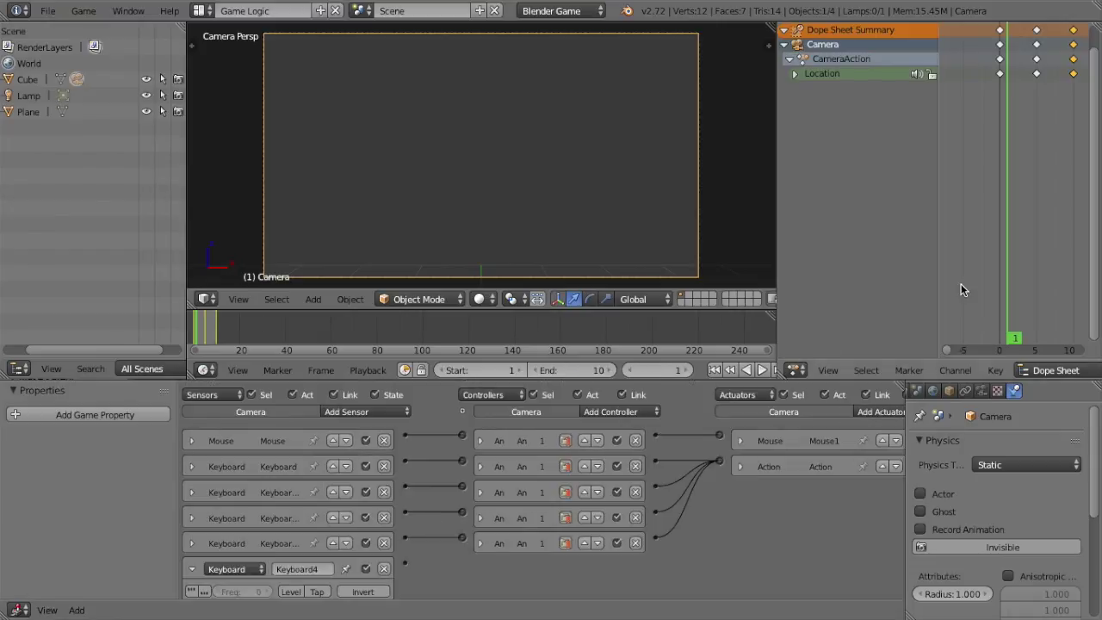
Step: Duplicate the camera's first keyframe in the Dope Sheet to frame 11
{"action": "left_click", "coordinate": [220, 336]}
{"action": "middle_click_drag", "start_coordinate": [1063, 68], "coordinate": [1038, 62]}
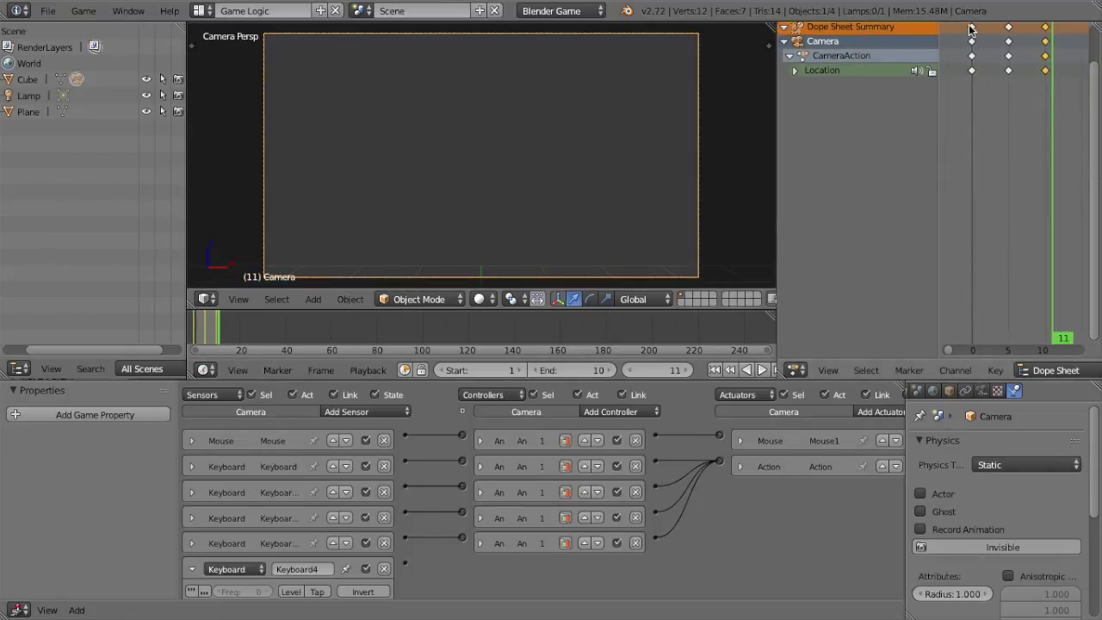
{"action": "key", "text": "shift+d"}
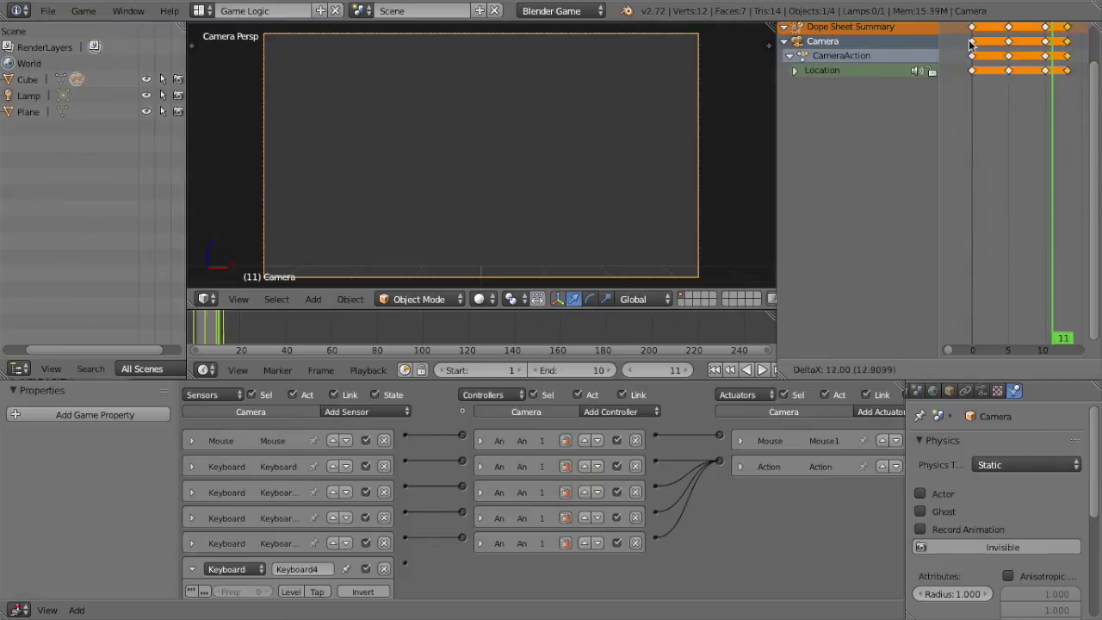
{"action": "left_click", "coordinate": [958, 49]}
Step: Duplicate the camera keyframe at frame 5 to frame 15 and the one at frame 11 to frame 19
{"action": "middle_click_drag", "start_coordinate": [1097, 84], "coordinate": [1066, 82]}
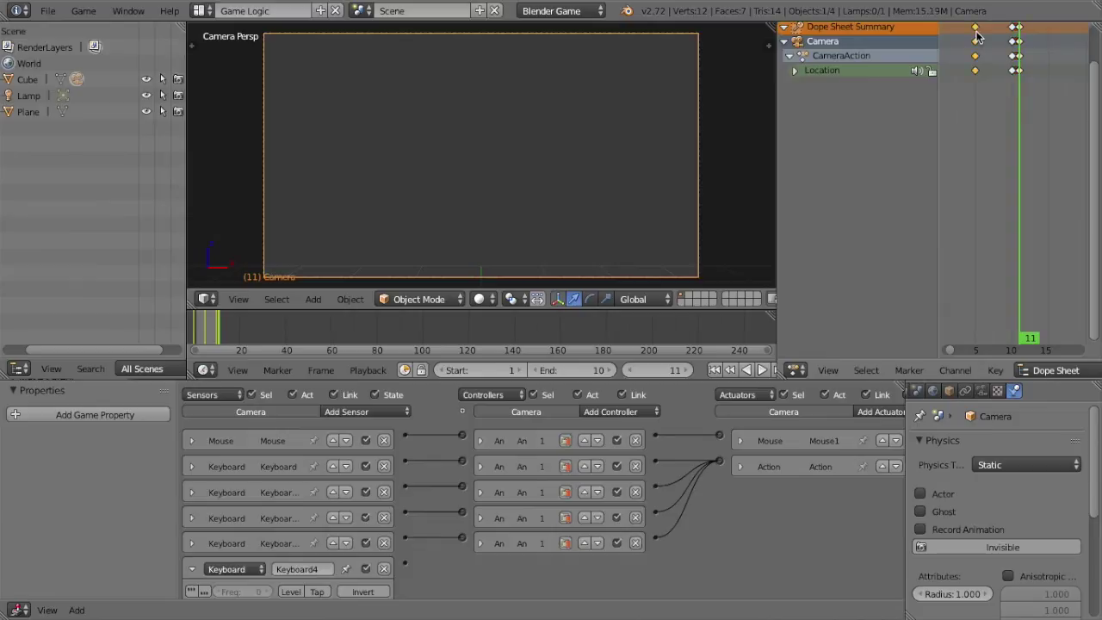
{"action": "key", "text": "g"}
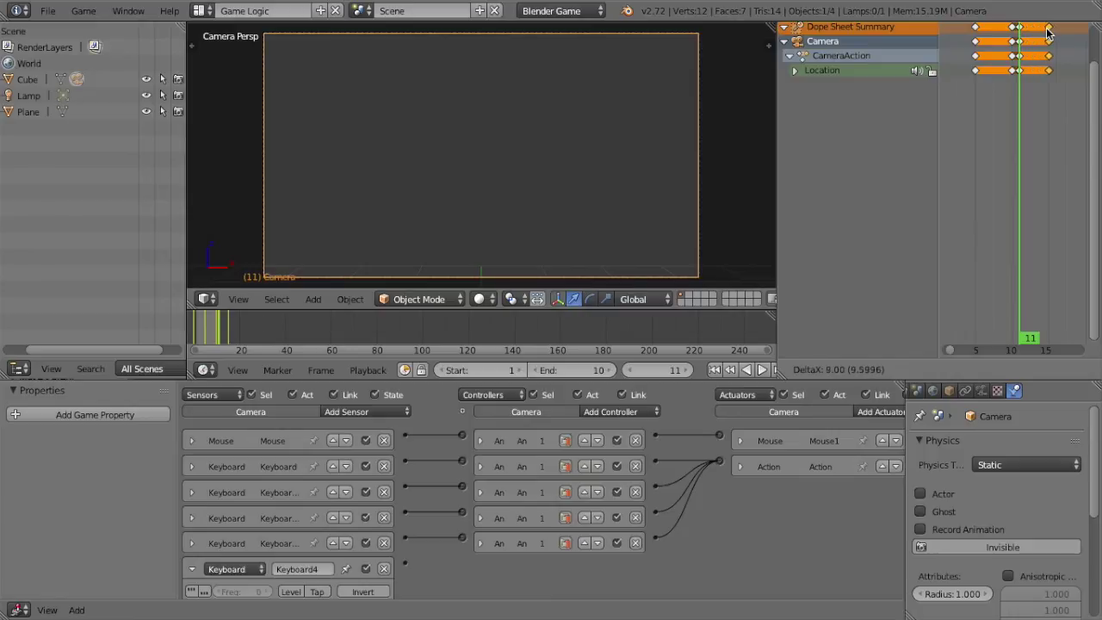
{"action": "left_click", "coordinate": [1051, 32]}
{"action": "right_click", "coordinate": [1019, 28]}
{"action": "middle_click_drag", "start_coordinate": [1080, 32], "coordinate": [1021, 32]}
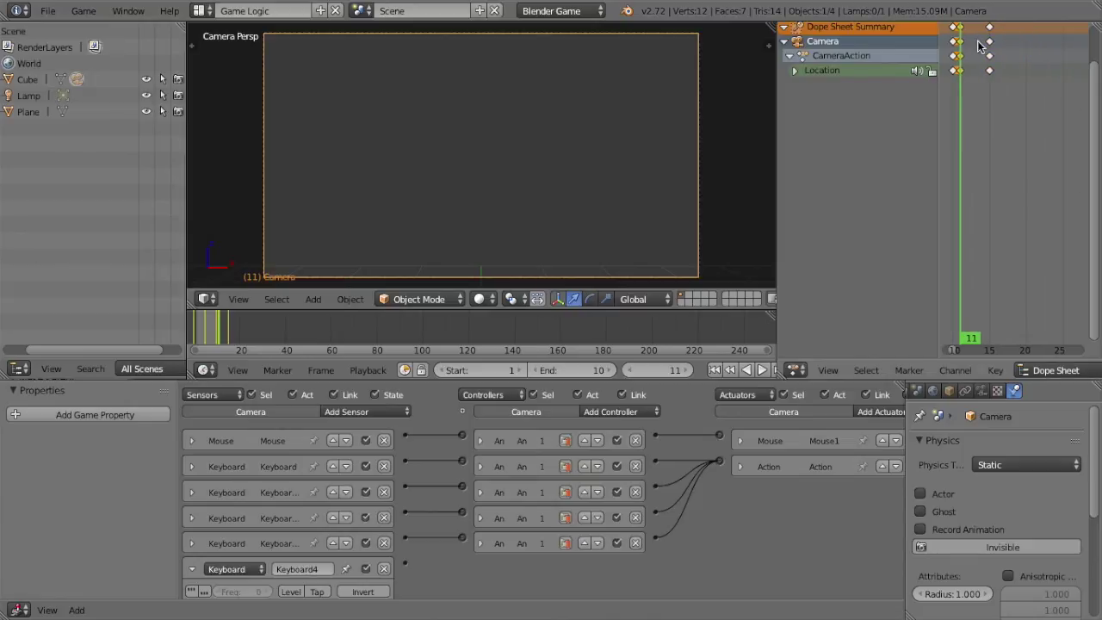
{"action": "key", "text": "shift+d"}
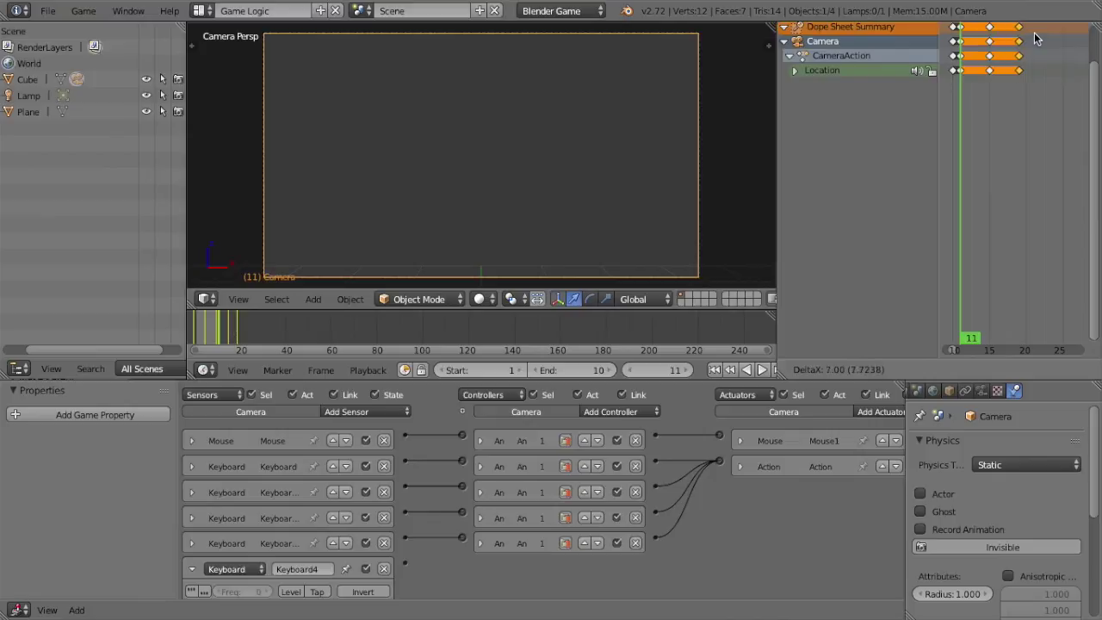
{"action": "left_click", "coordinate": [1034, 32]}
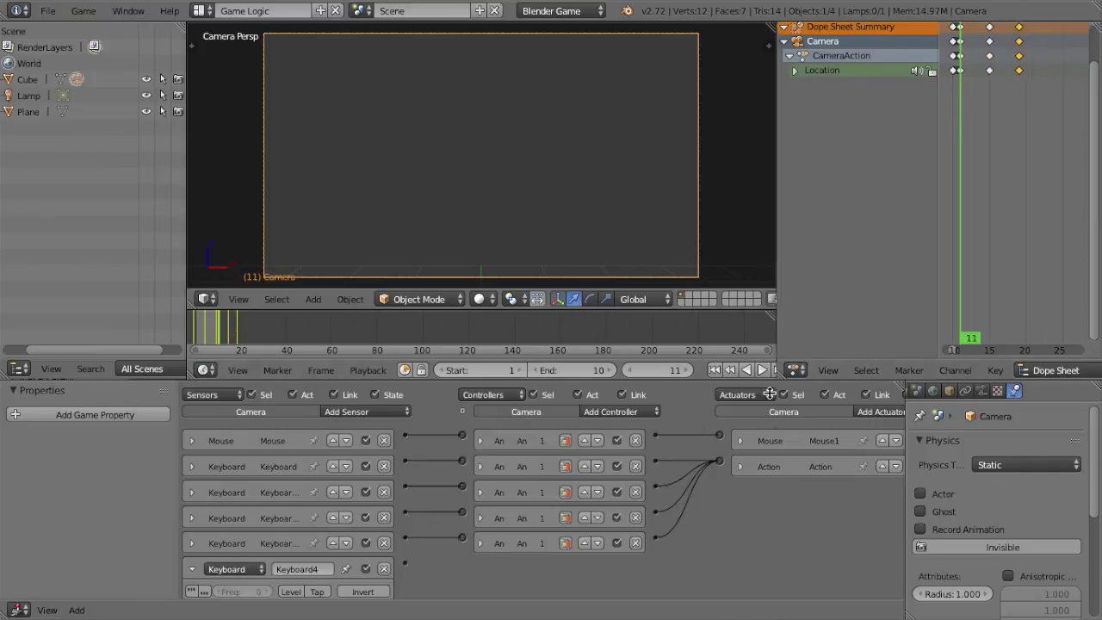
Step: Add a second Action actuator to the camera using CameraAction with the Loop Stop play mode
{"action": "left_click", "coordinate": [870, 411]}
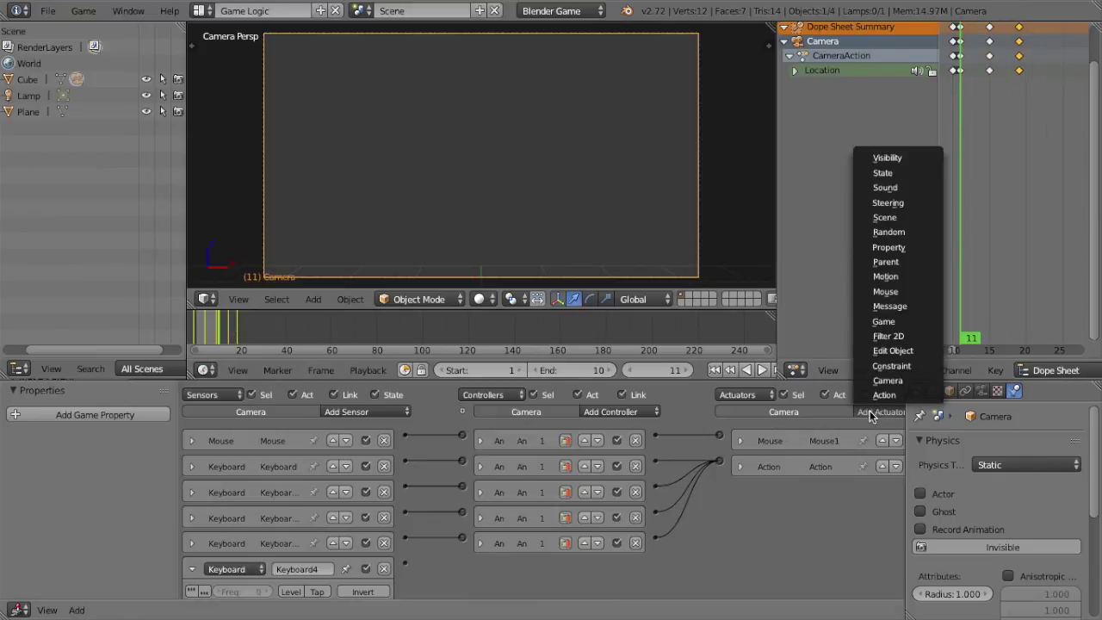
{"action": "left_click", "coordinate": [882, 394]}
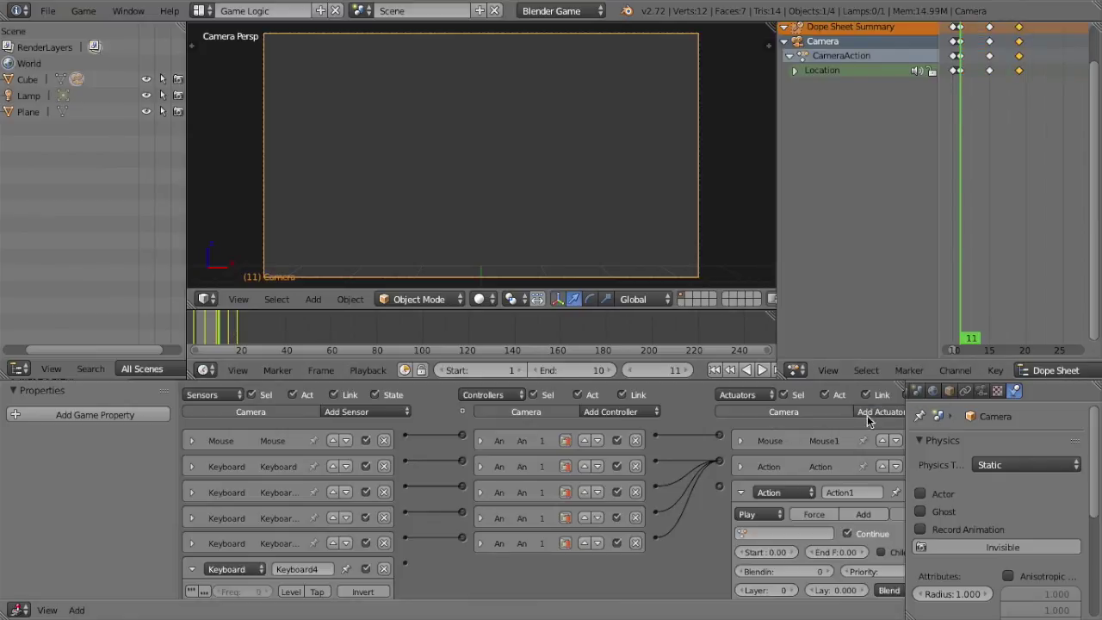
{"action": "left_click", "coordinate": [785, 533]}
{"action": "left_click", "coordinate": [778, 396]}
{"action": "left_click", "coordinate": [768, 514]}
{"action": "left_click", "coordinate": [775, 454]}
Step: Set the new Action actuator's start frame to 12 and end frame to 19
{"action": "left_click", "coordinate": [769, 552]}
{"action": "type", "text": "12"}
{"action": "key", "text": "Return"}
{"action": "left_click", "coordinate": [845, 552]}
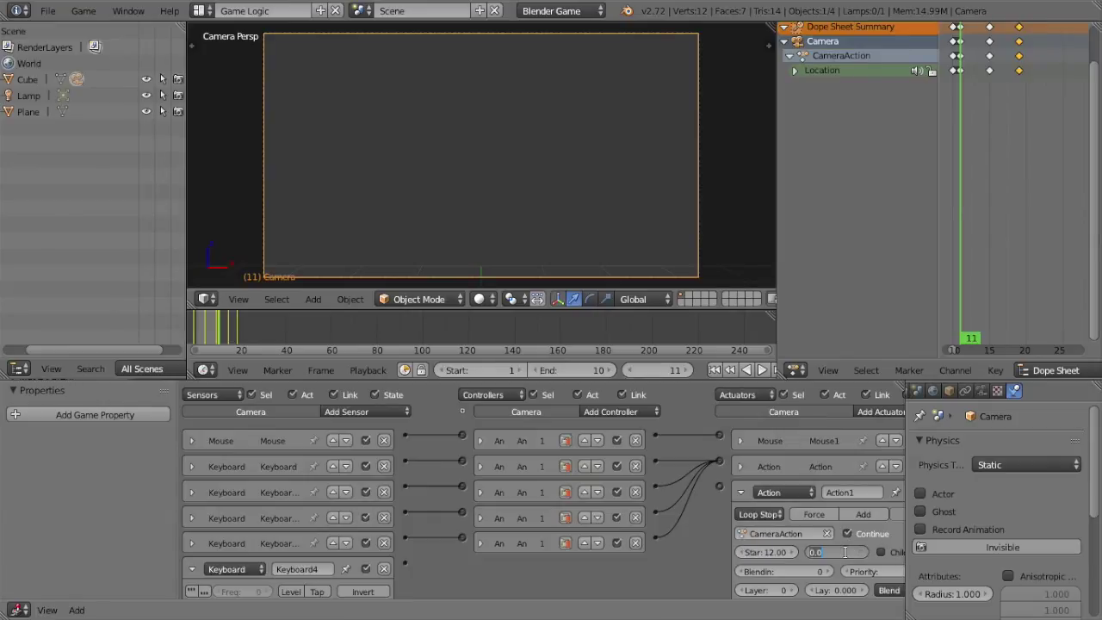
{"action": "type", "text": "19"}
{"action": "key", "text": "Return"}
Step: Link the Shift+W Keyboard sensor to the second Action actuator through a new And controller and collapse all three bricks
{"action": "scroll", "coordinate": [885, 541], "scroll_direction": "down", "scroll_amount": 1}
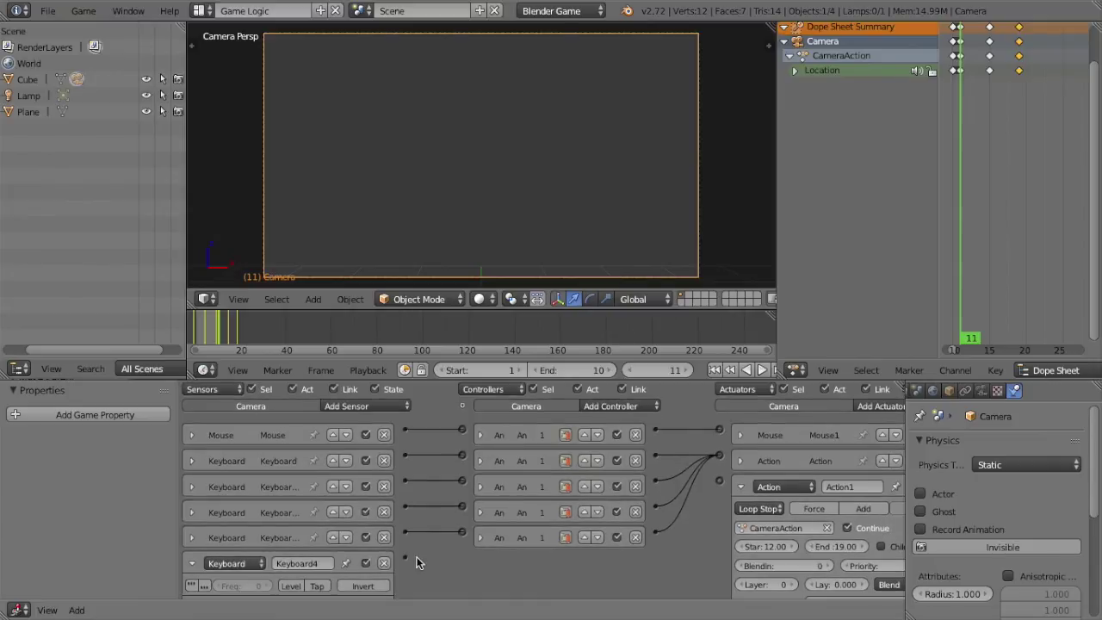
{"action": "left_click_drag", "start_coordinate": [406, 565], "coordinate": [719, 479]}
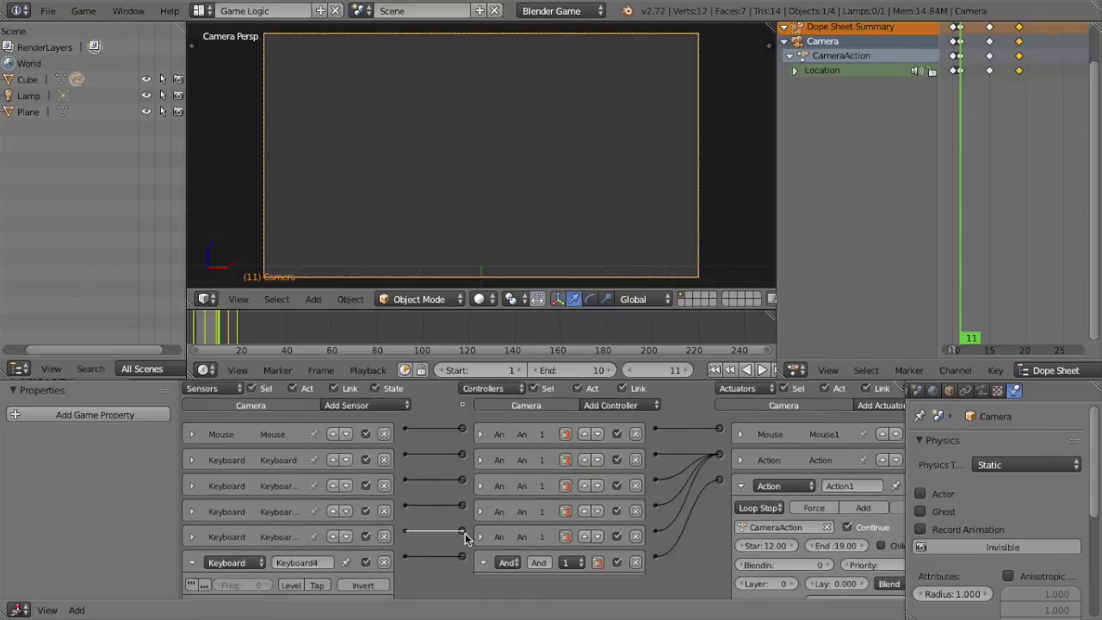
{"action": "scroll", "coordinate": [486, 511], "scroll_direction": "down", "scroll_amount": 5}
{"action": "left_click", "coordinate": [482, 478]}
{"action": "left_click", "coordinate": [738, 401]}
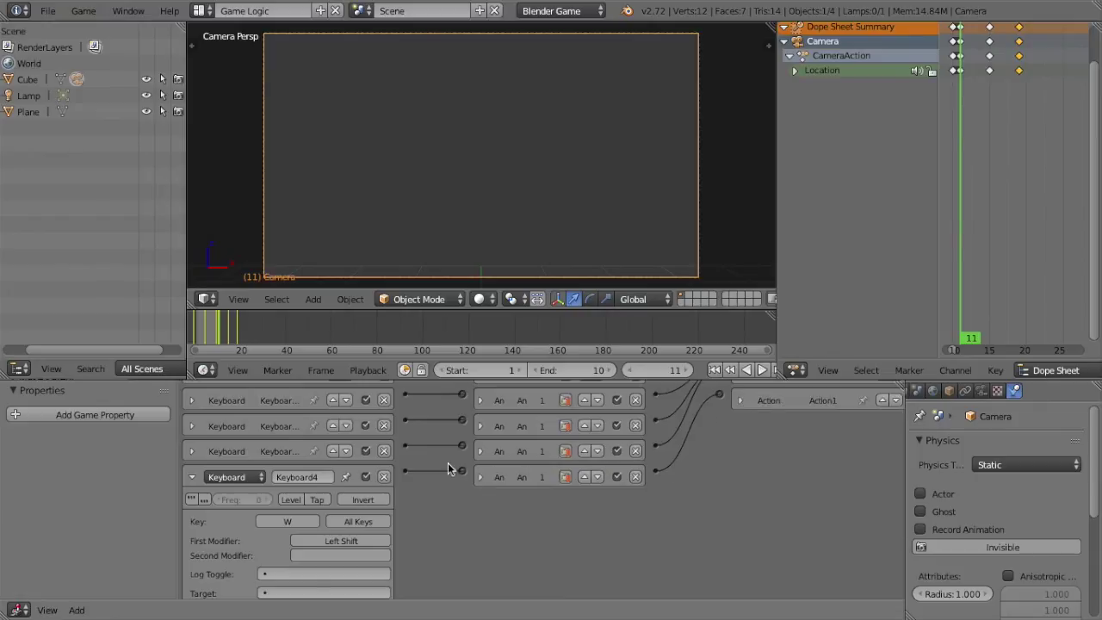
{"action": "left_click", "coordinate": [191, 477]}
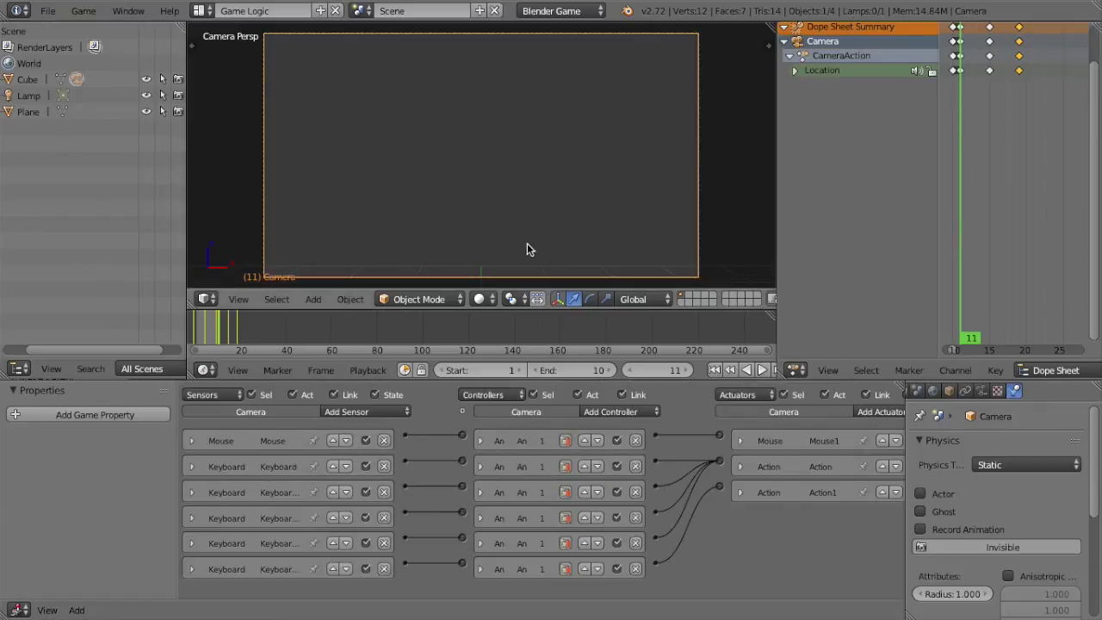
Step: Run the game to test the camera bob with the added running setup, and stop the game
{"action": "key", "text": "p"}
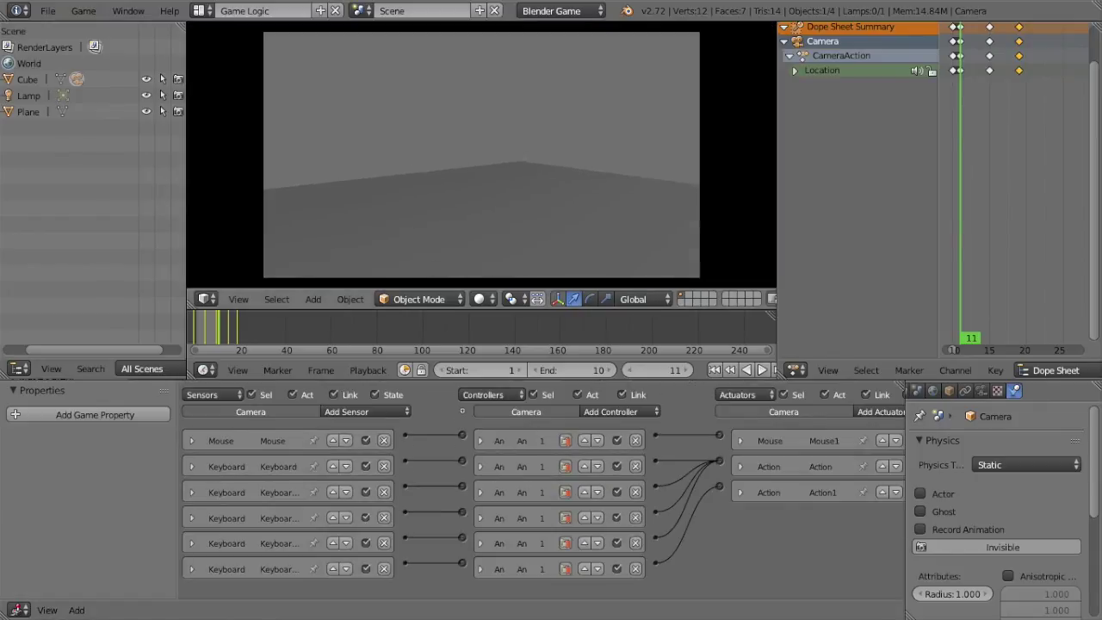
{"action": "key", "text": "s"}
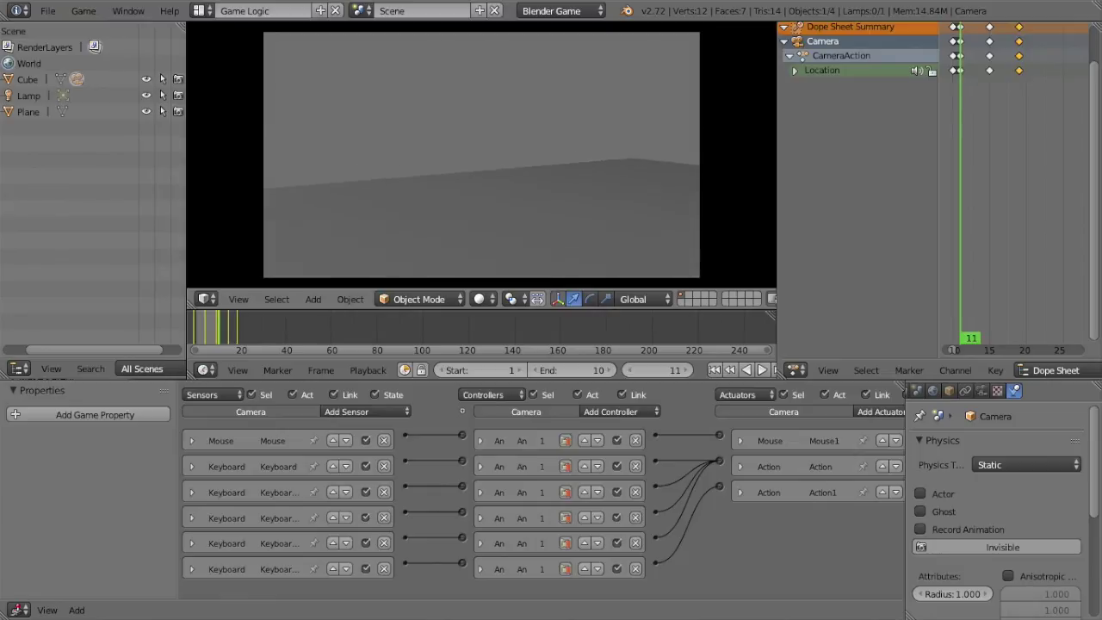
{"action": "key", "text": "Escape"}
Step: Leave the camera view and examine the cube and camera setup in the scene from several sides
{"action": "middle_click_drag", "start_coordinate": [481, 159], "coordinate": [480, 159]}
{"action": "scroll", "coordinate": [480, 159], "scroll_direction": "down", "scroll_amount": 12}
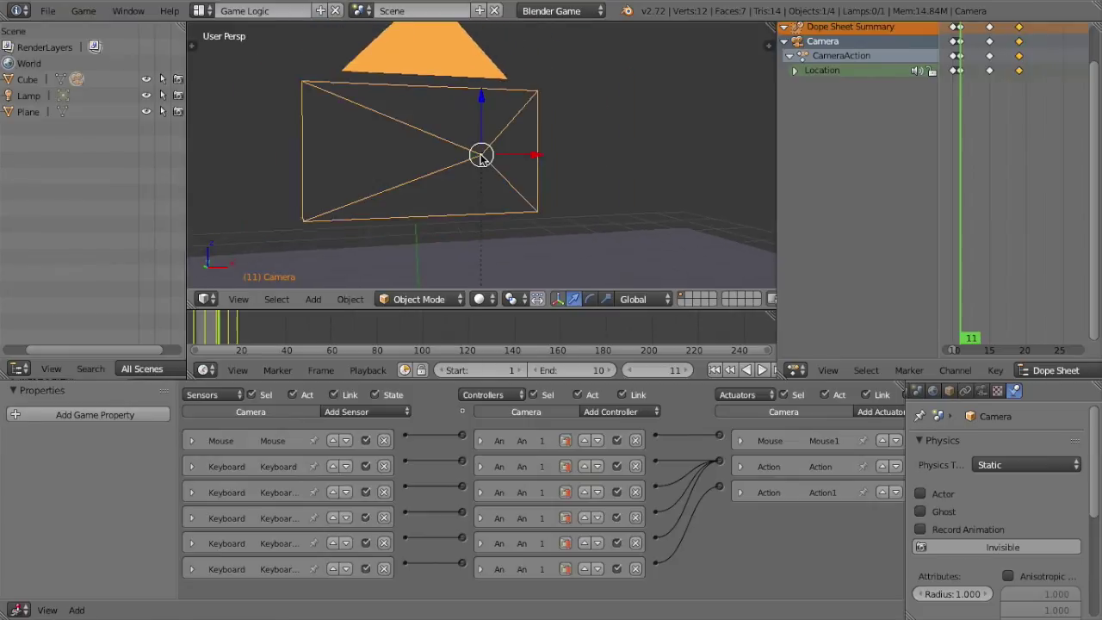
{"action": "scroll", "coordinate": [481, 157], "scroll_direction": "down", "scroll_amount": 5}
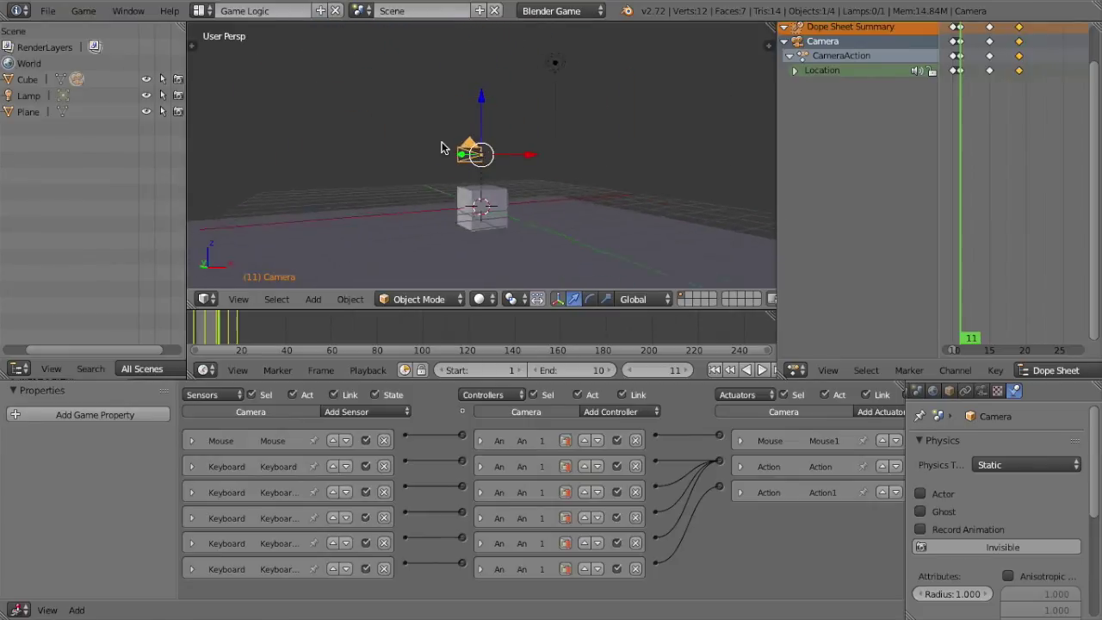
{"action": "key", "text": "KP_4"}
{"action": "key", "text": "KP_4"}
{"action": "key", "text": "KP_4"}
{"action": "key", "text": "KP_4"}
{"action": "key", "text": "KP_4"}
{"action": "key", "text": "KP_4"}
{"action": "key", "text": "KP_4"}
{"action": "key", "text": "KP_4"}
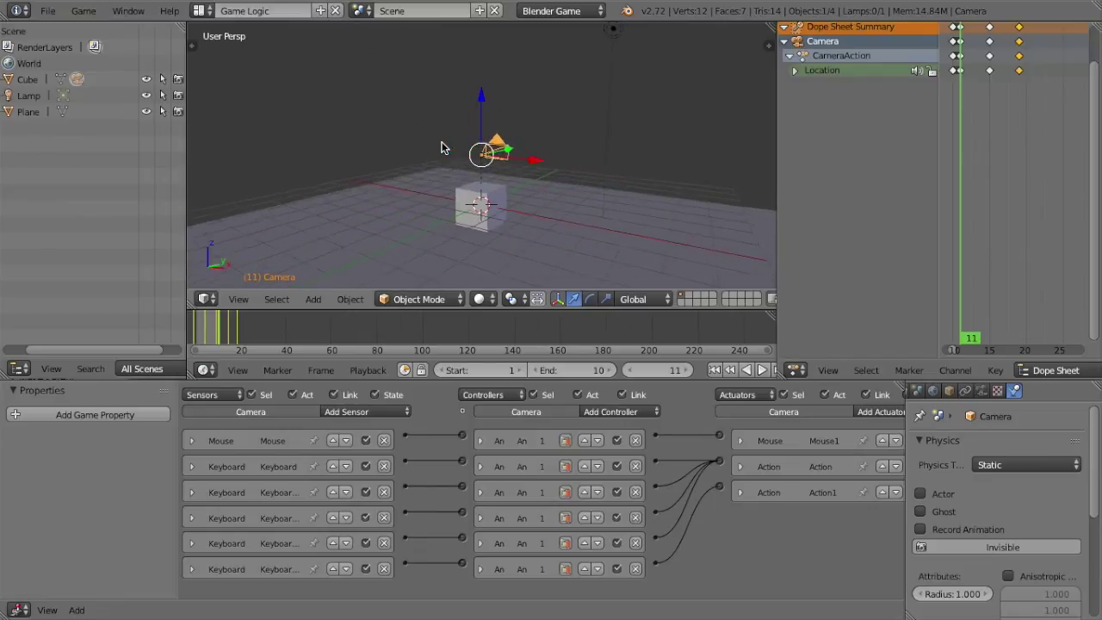
{"action": "key", "text": "KP_4"}
{"action": "key", "text": "KP_4"}
{"action": "key", "text": "KP_4"}
{"action": "key", "text": "KP_4"}
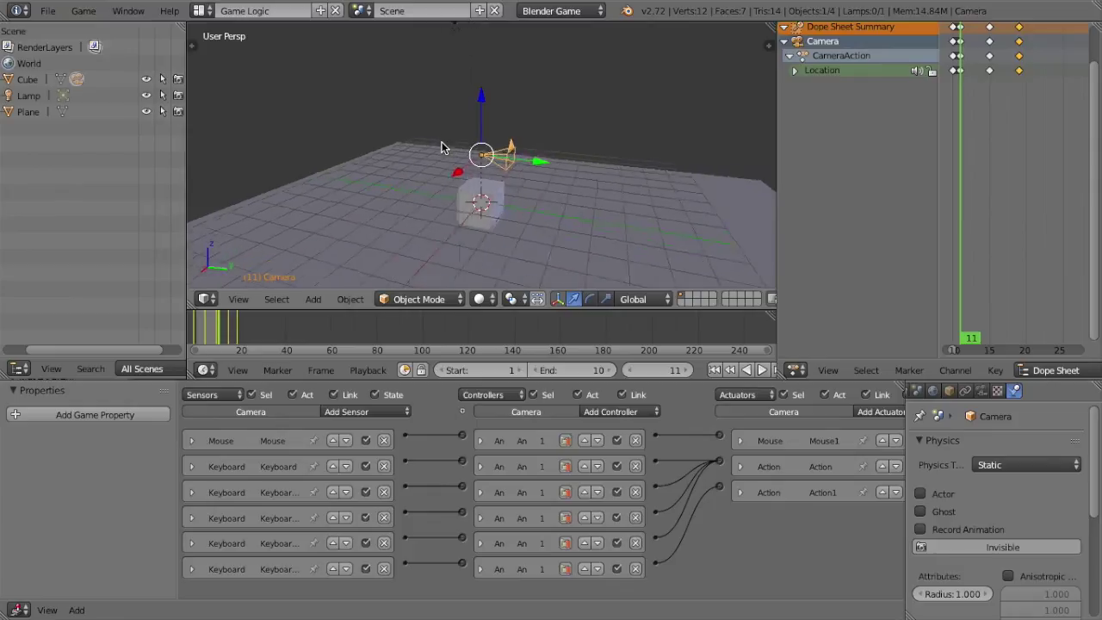
{"action": "key", "text": "KP_6"}
{"action": "key", "text": "KP_6"}
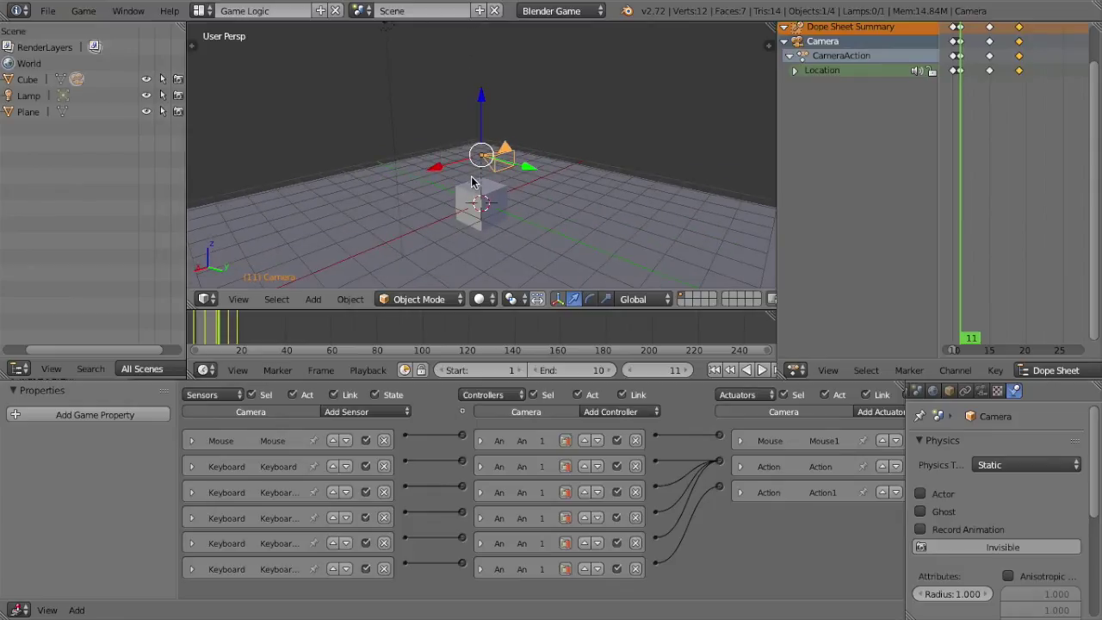